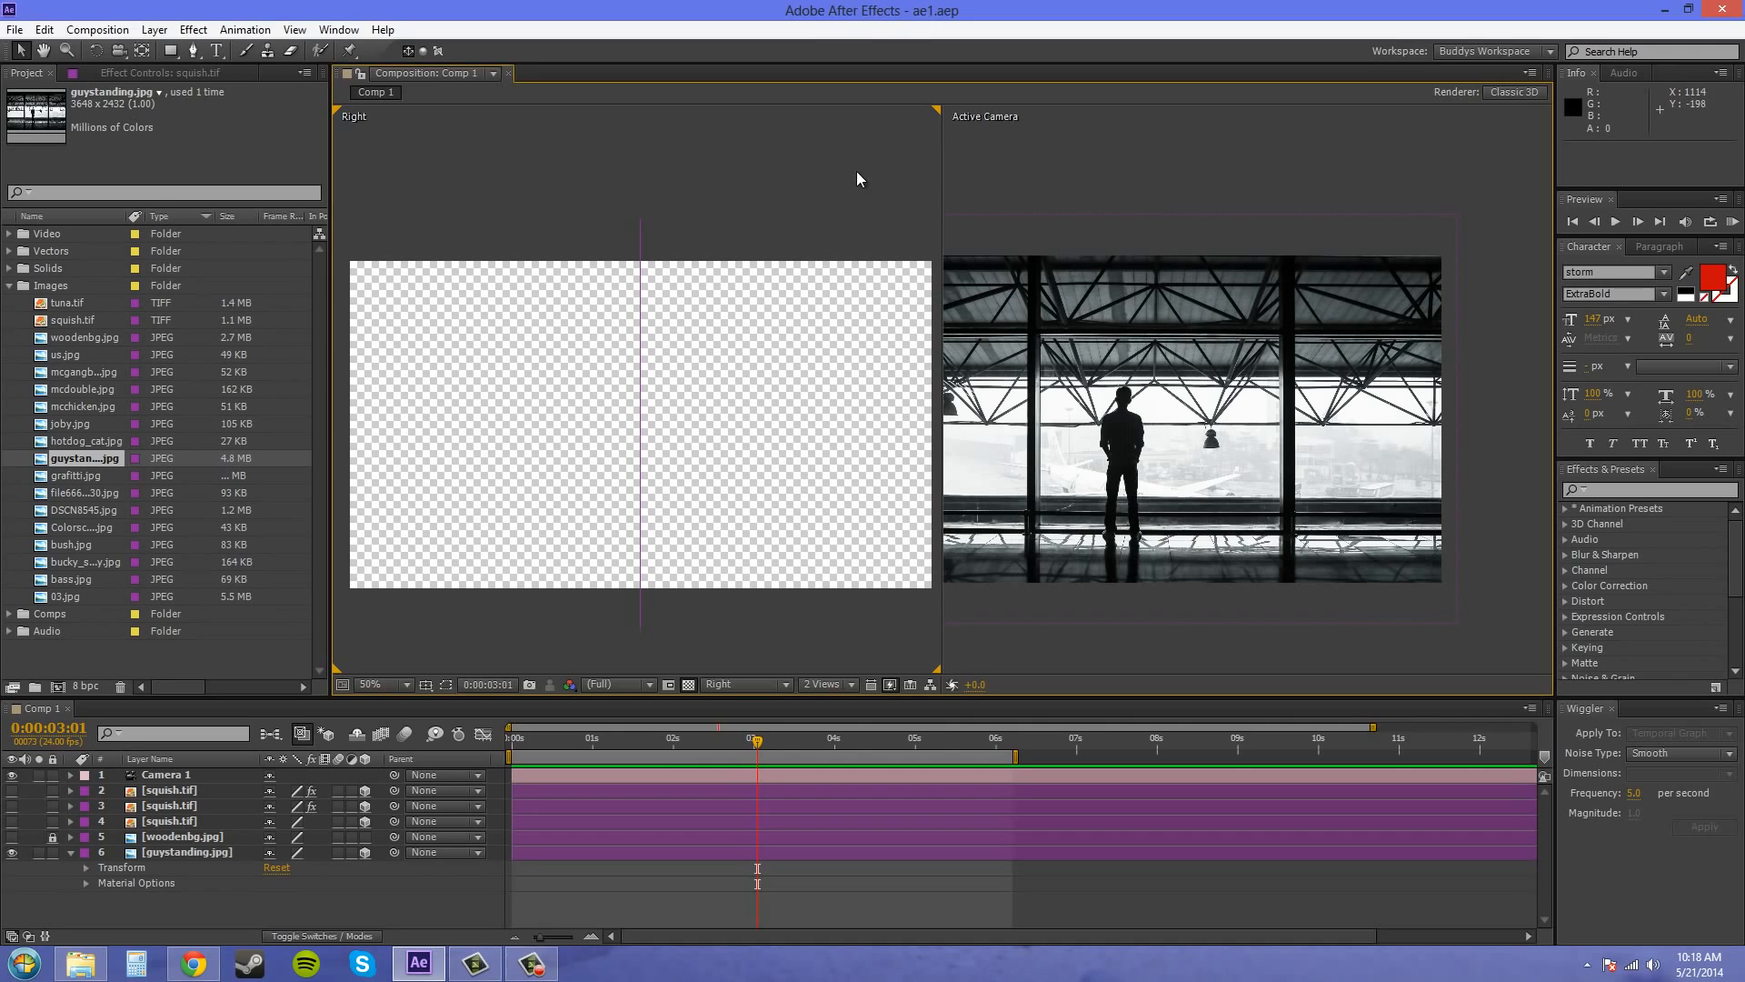
# Create a new Spot light layer named Spotlight in the composition
pyautogui.click(155, 30)
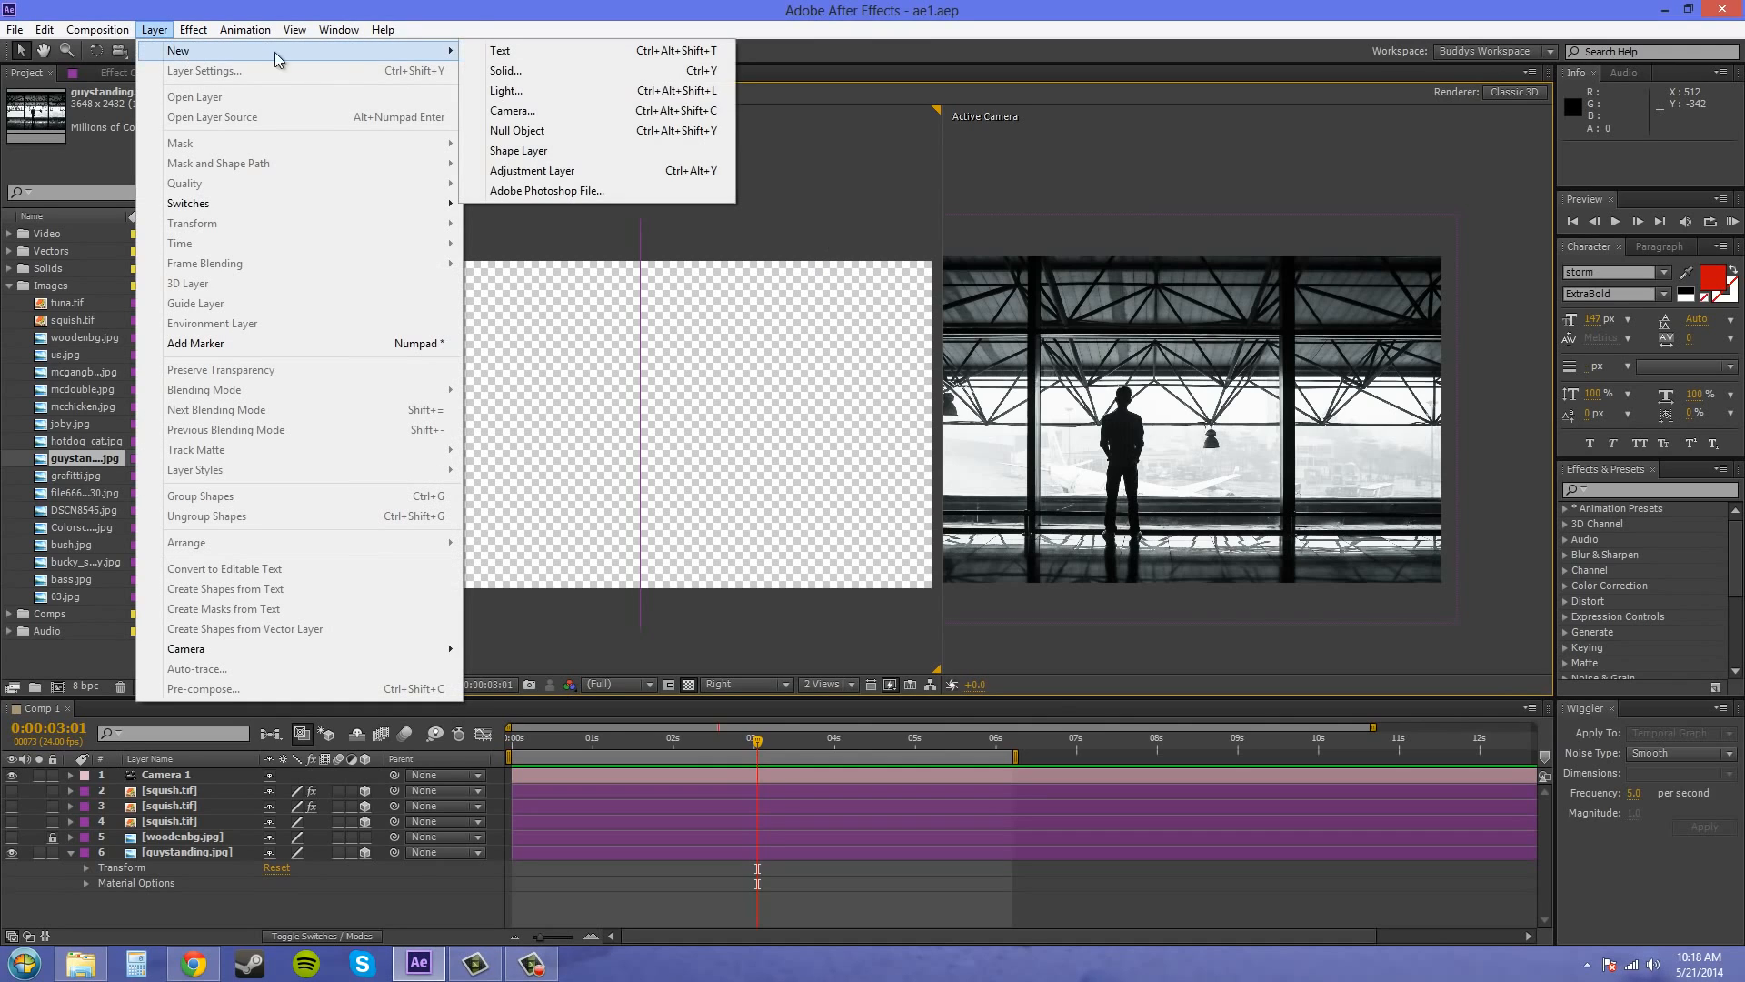
pyautogui.moveTo(260, 52)
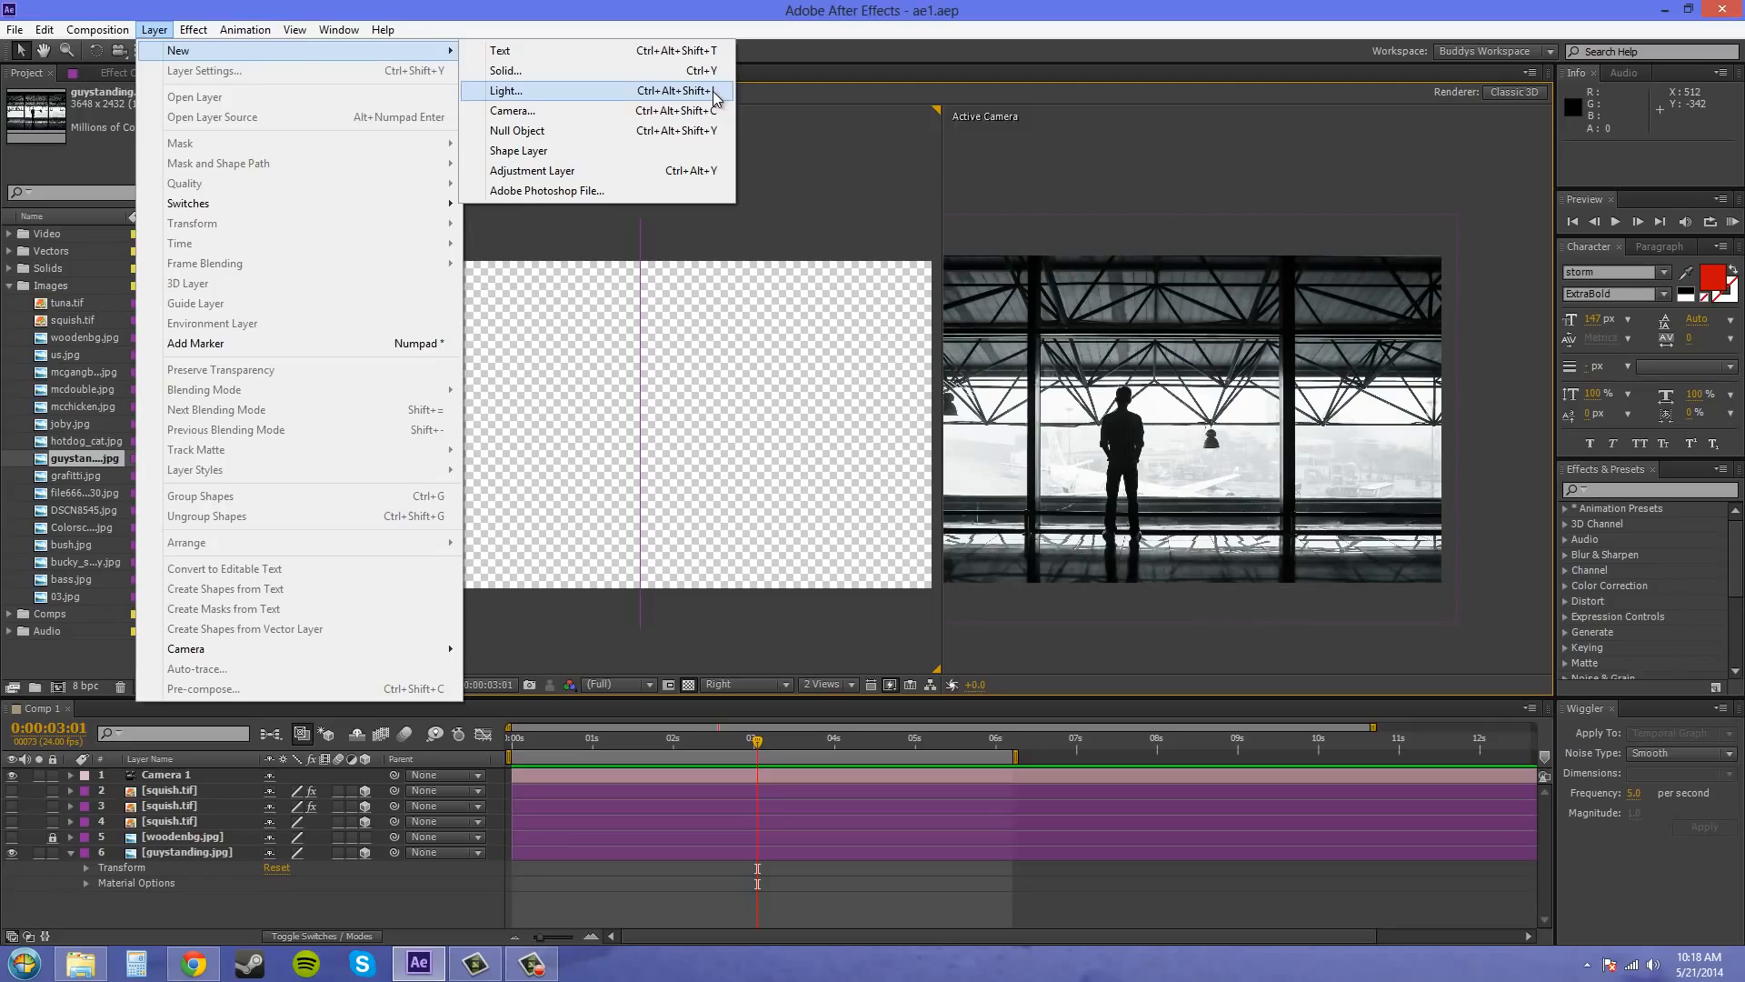
pyautogui.click(662, 91)
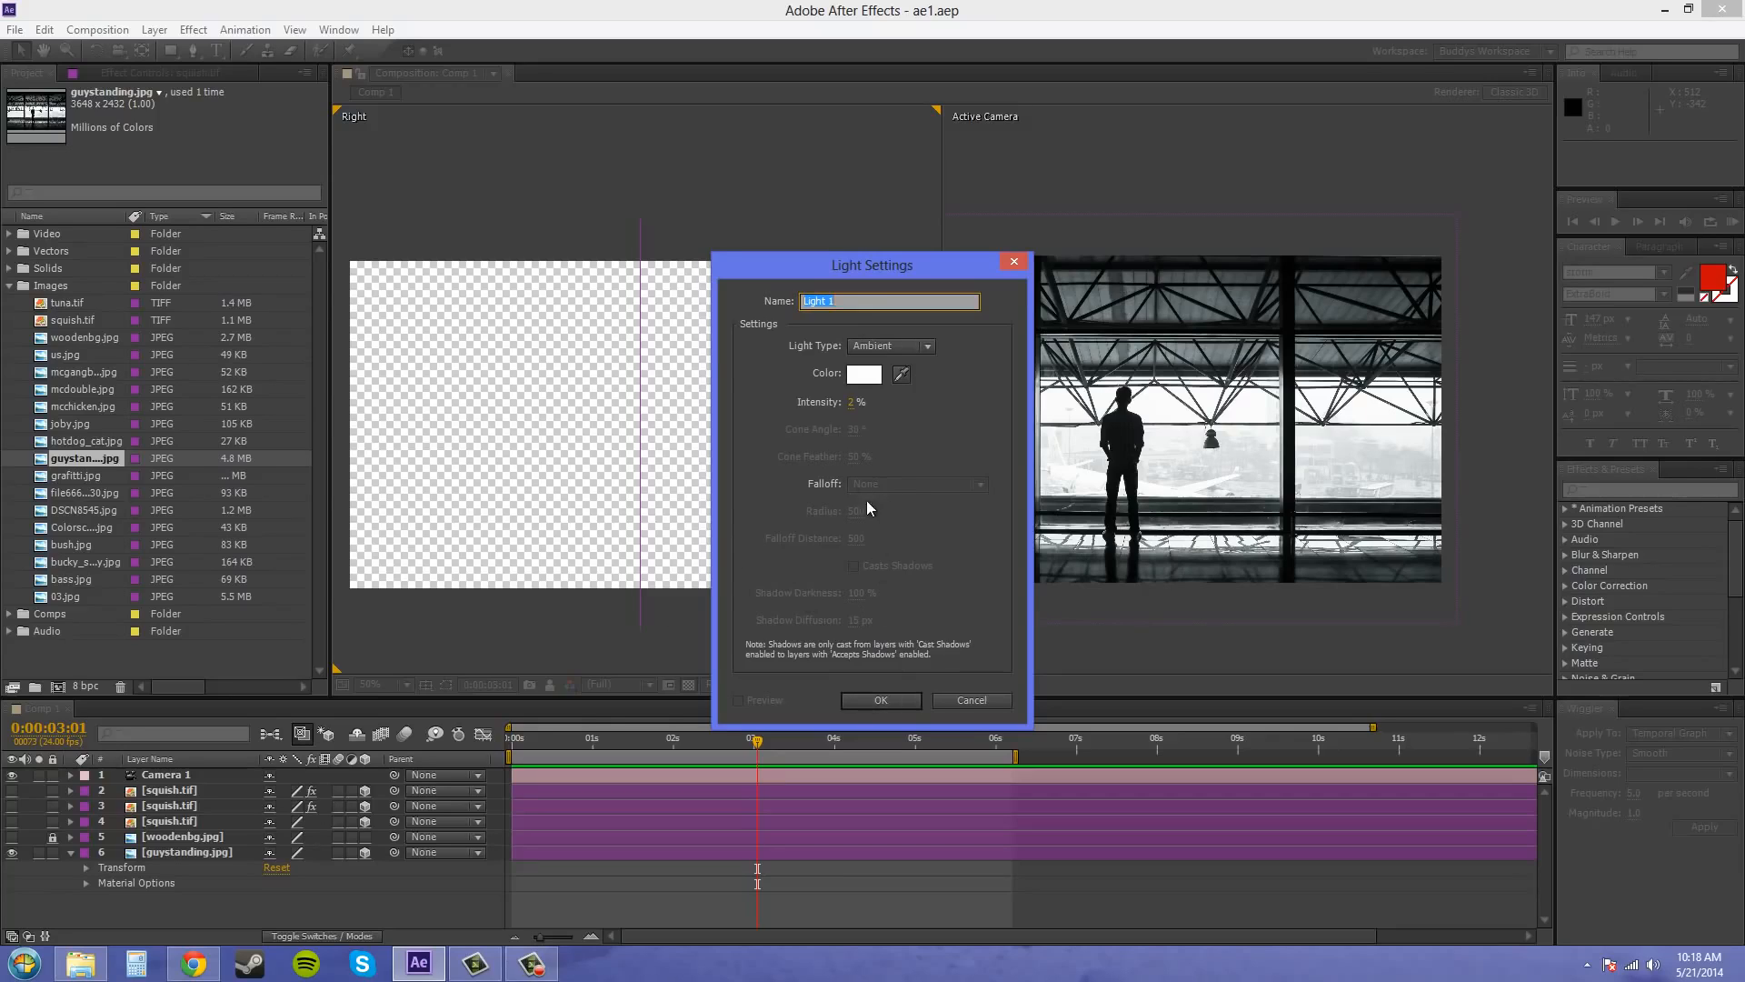
pyautogui.write('Spotlight')
pyautogui.click(909, 346)
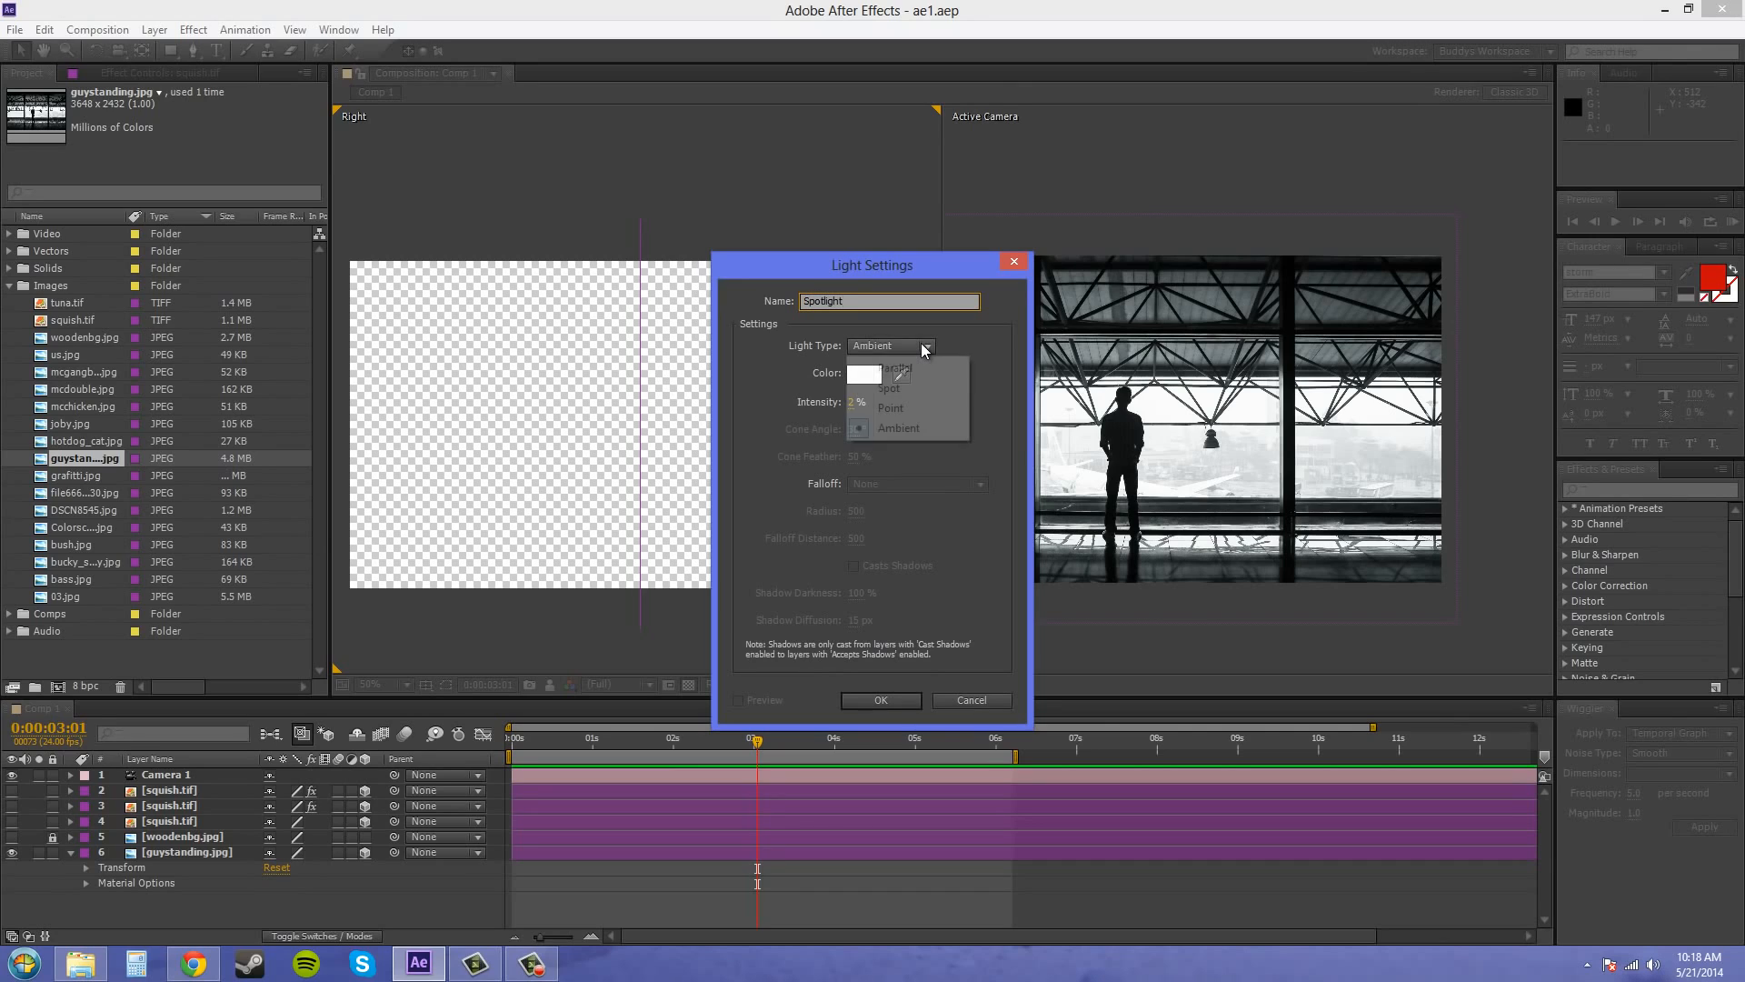
pyautogui.click(893, 388)
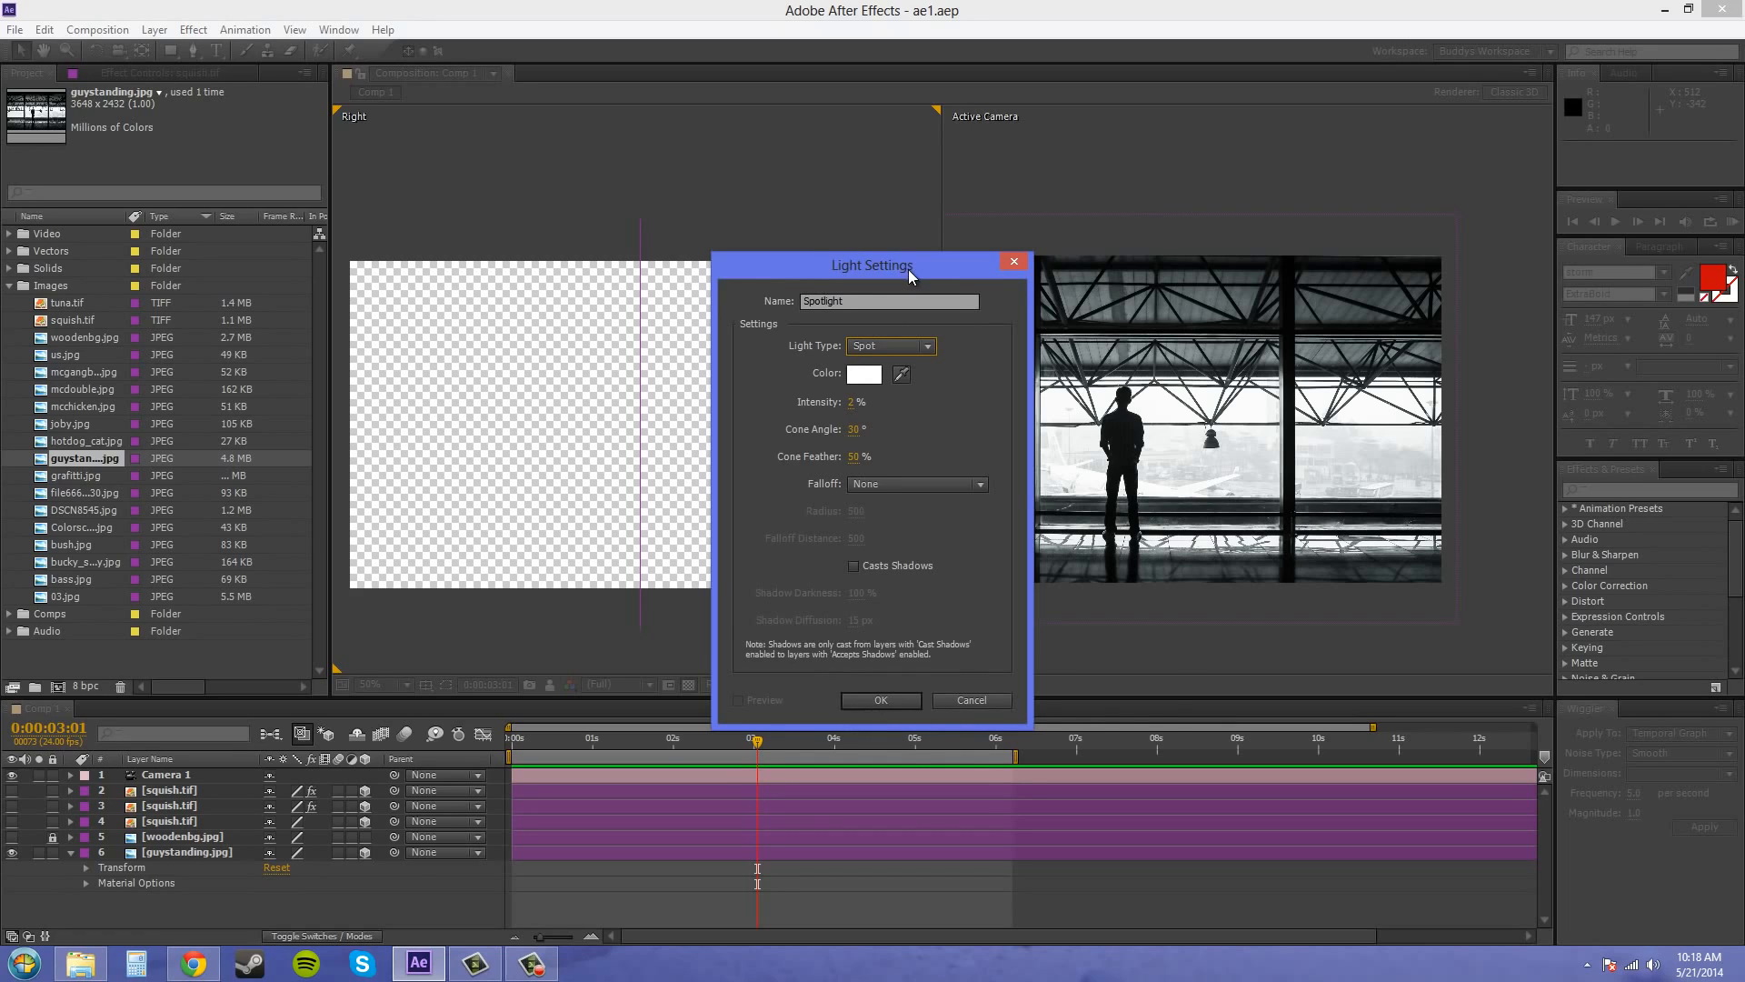
pyautogui.moveTo(908, 269); pyautogui.dragTo(1054, 268)
pyautogui.click(1030, 706)
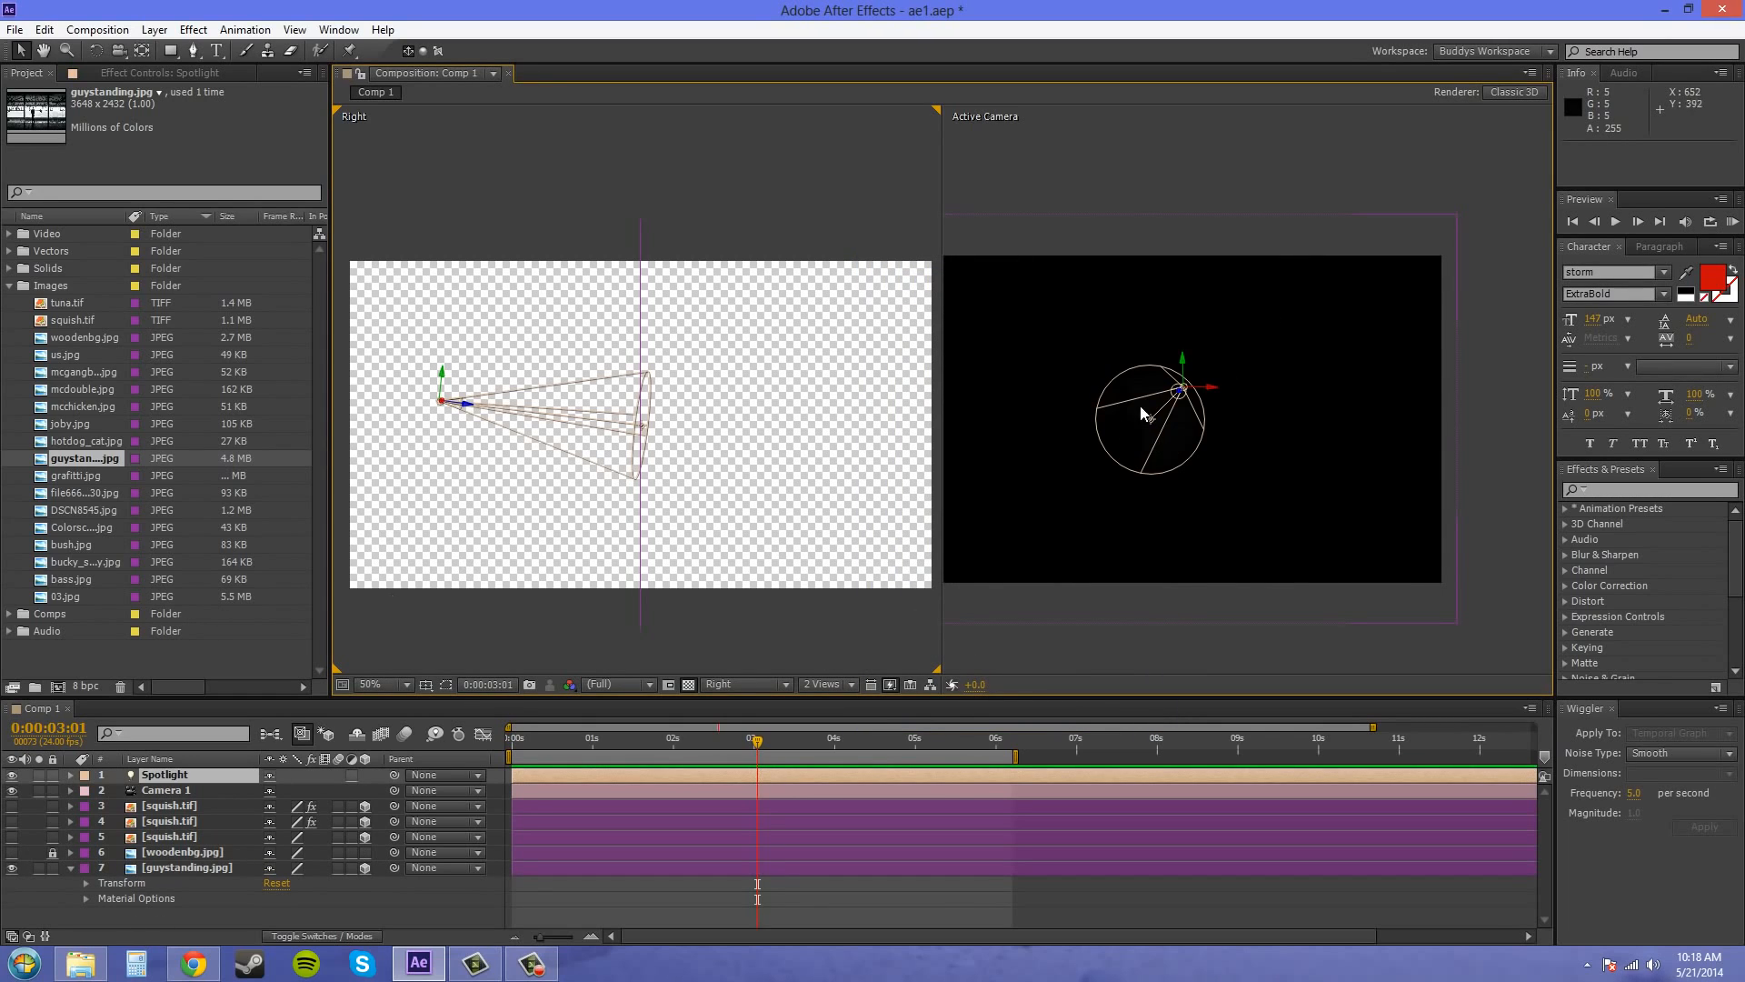
# Collapse the guystanding.jpg layer's properties and set the Spotlight's intensity to 100%
pyautogui.click(71, 868)
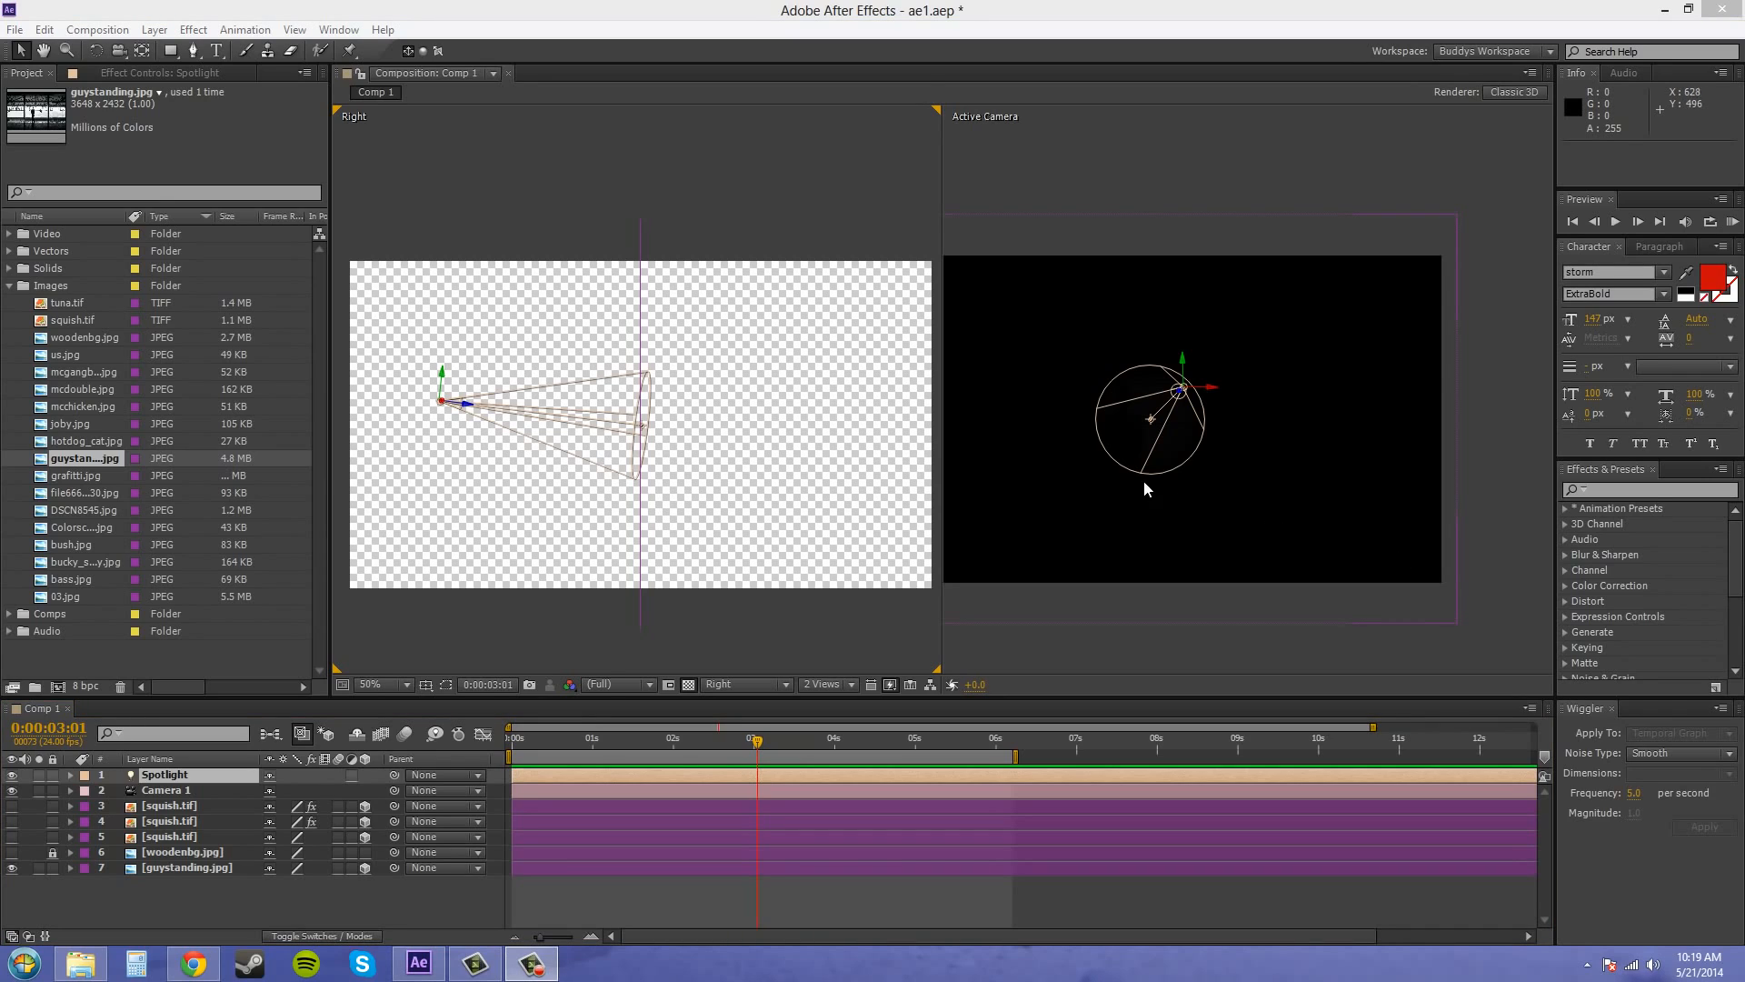
pyautogui.doubleClick(170, 778)
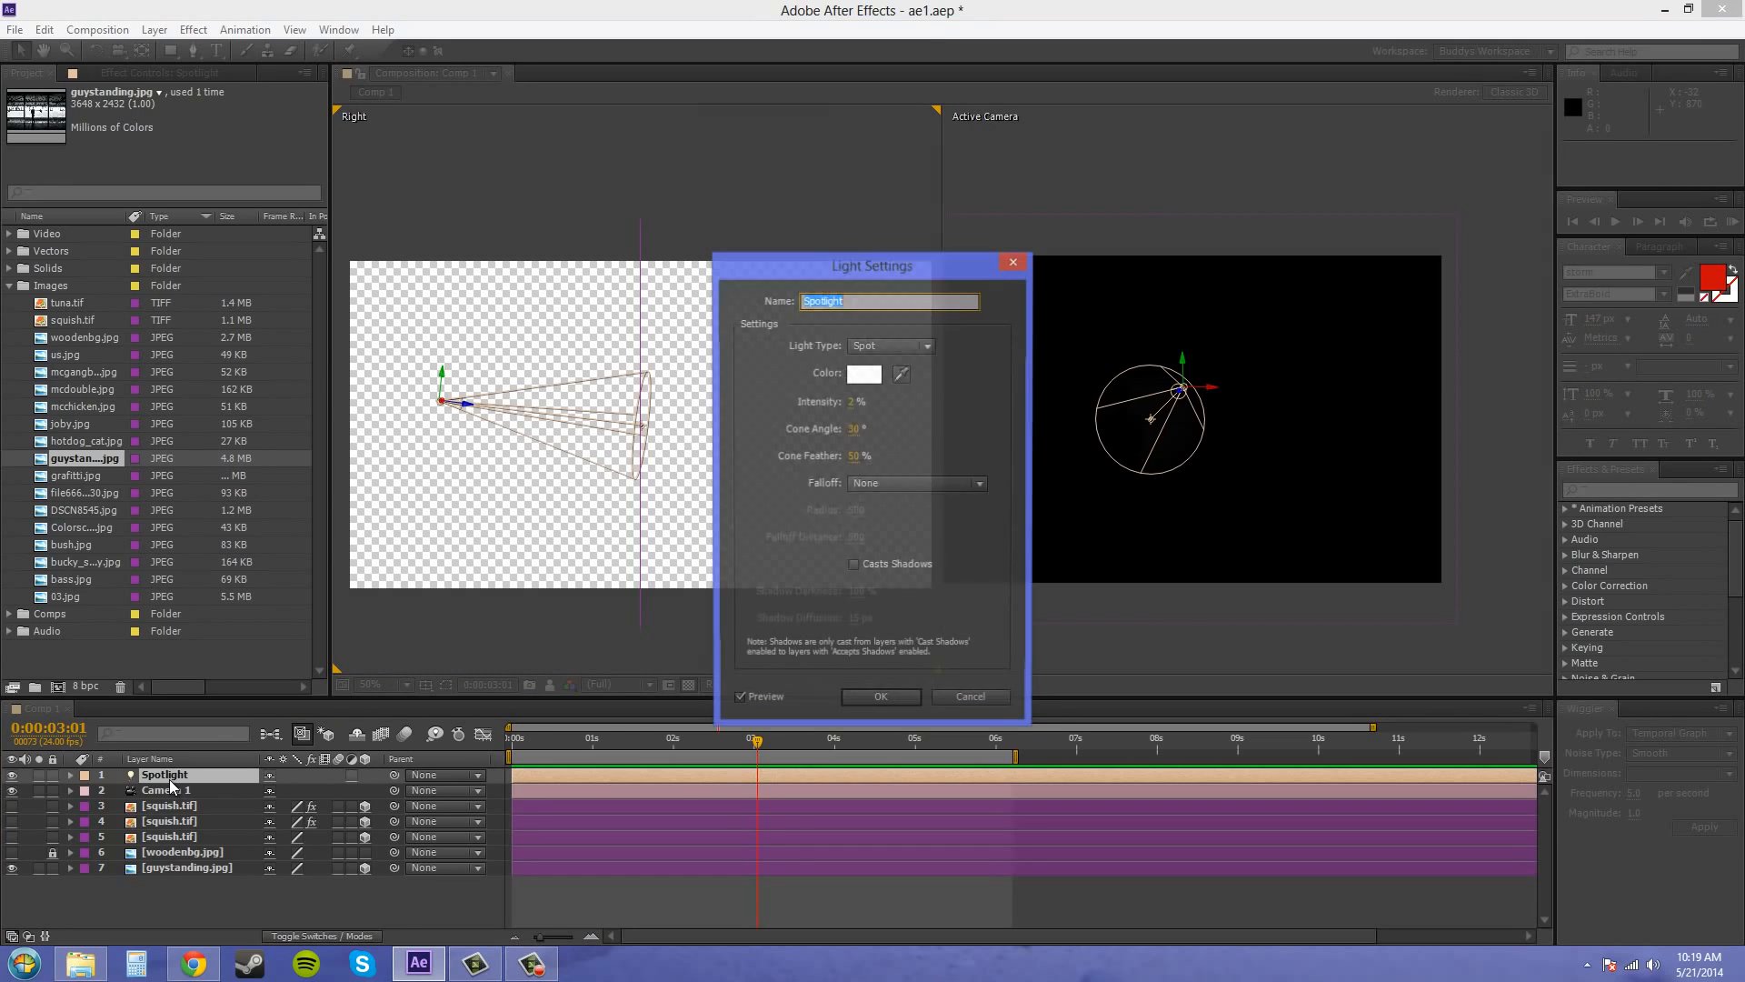
pyautogui.moveTo(912, 271); pyautogui.dragTo(680, 189)
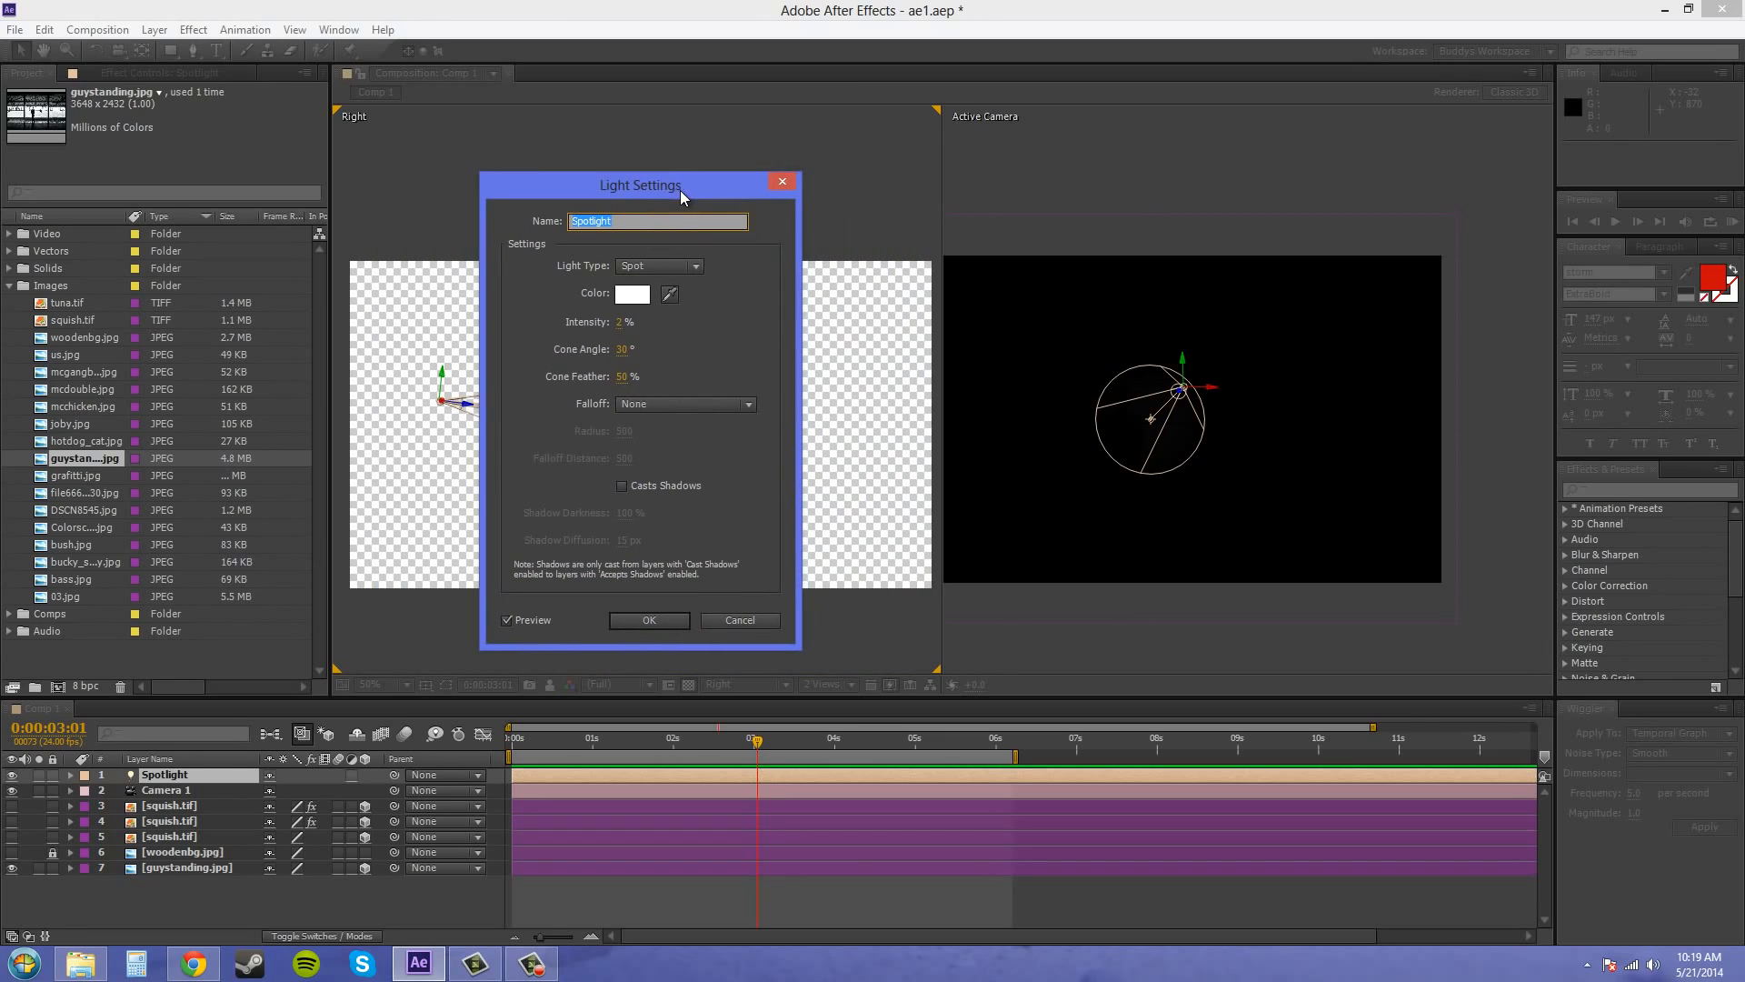
pyautogui.moveTo(624, 329); pyautogui.dragTo(709, 324)
pyautogui.click(631, 322)
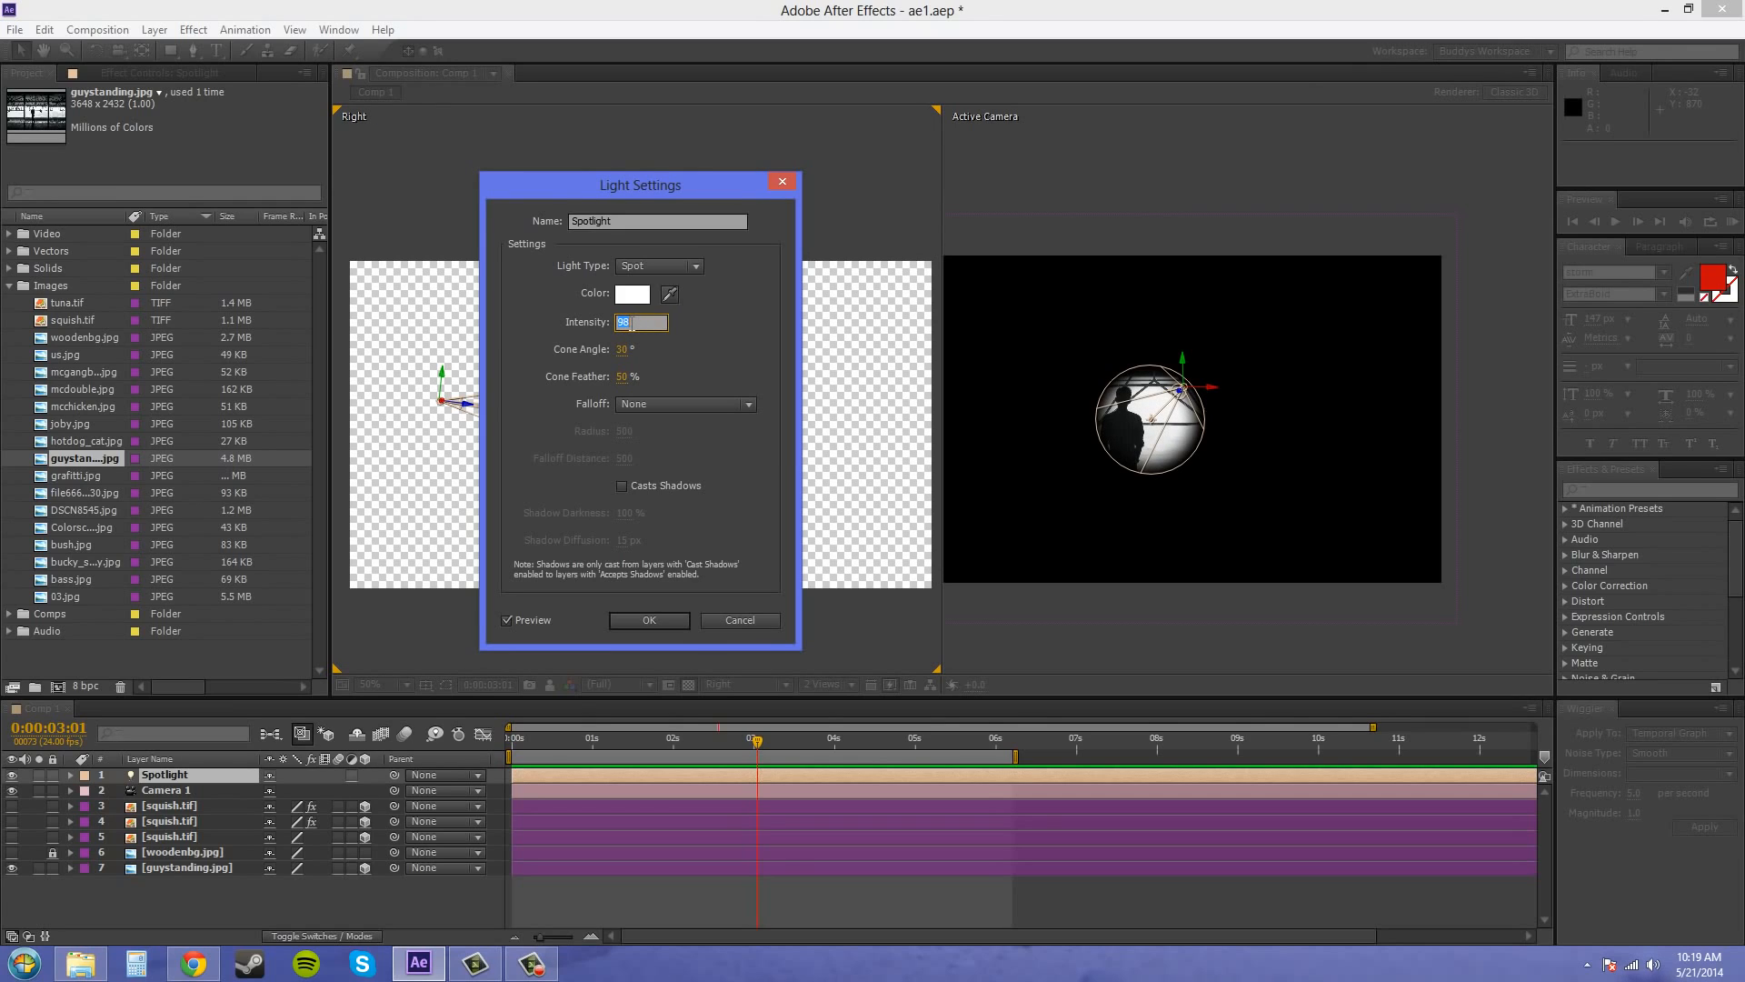
pyautogui.write('100')
pyautogui.press('Return')
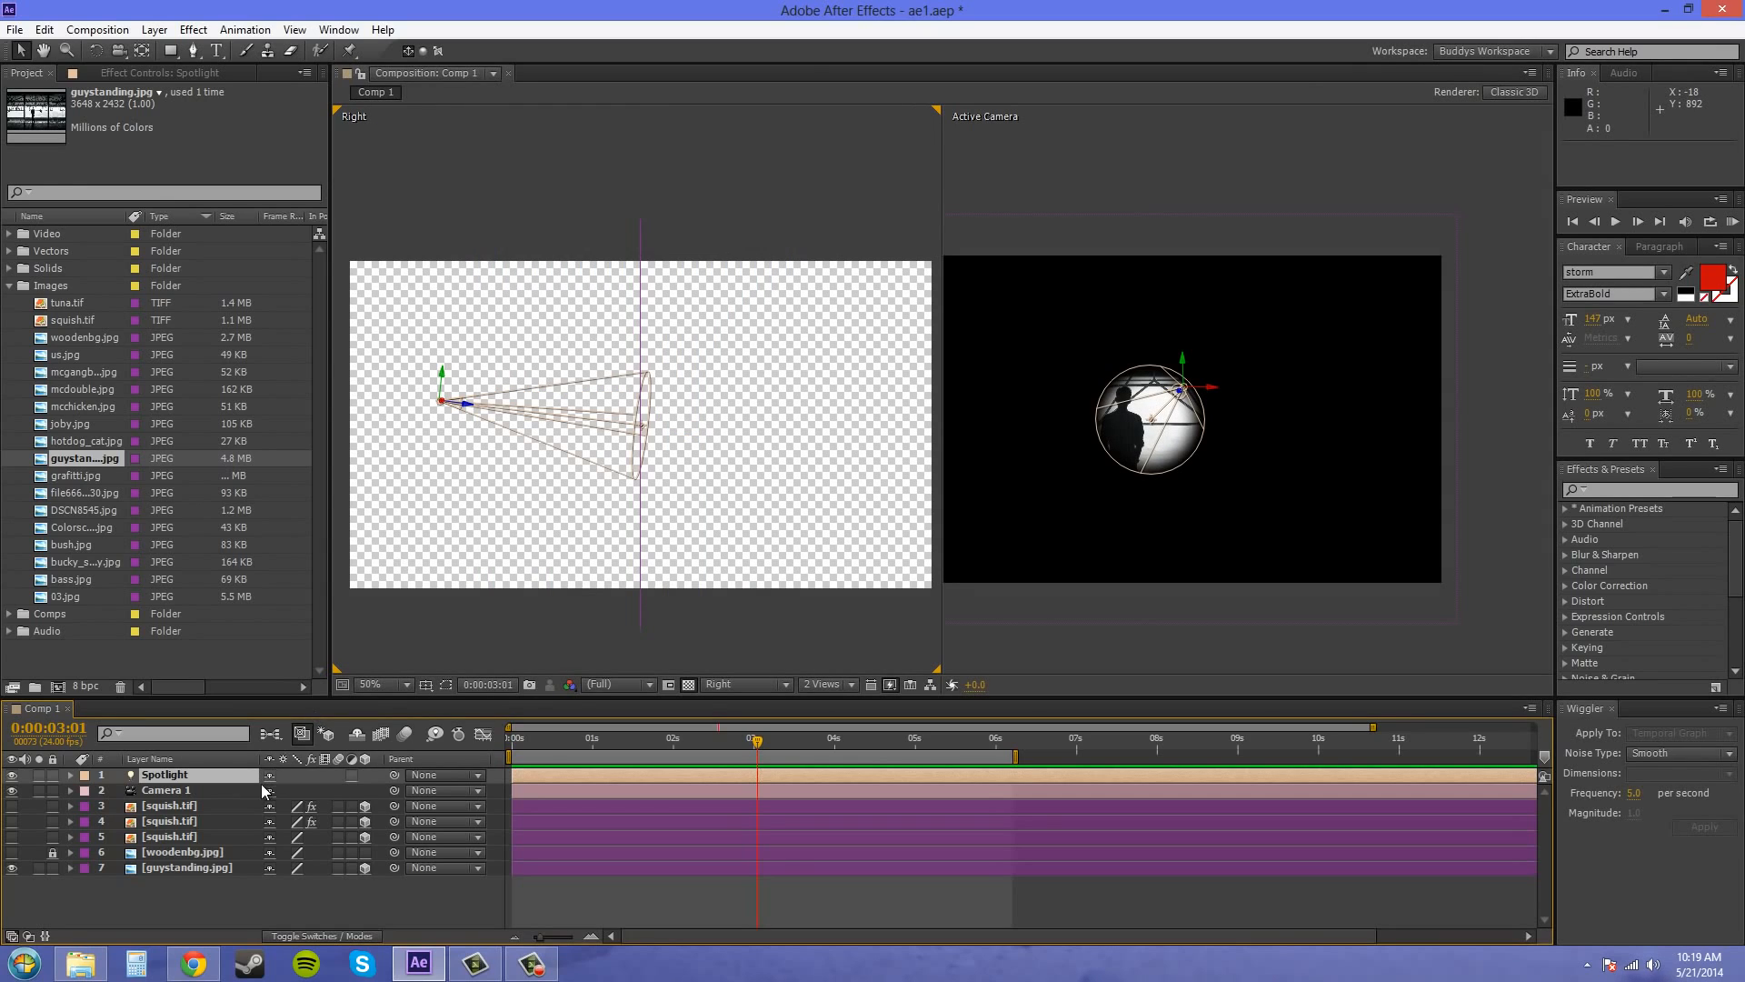
# Change the Spotlight's color to a warm yellow-orange, F1C04B
pyautogui.doubleClick(189, 773)
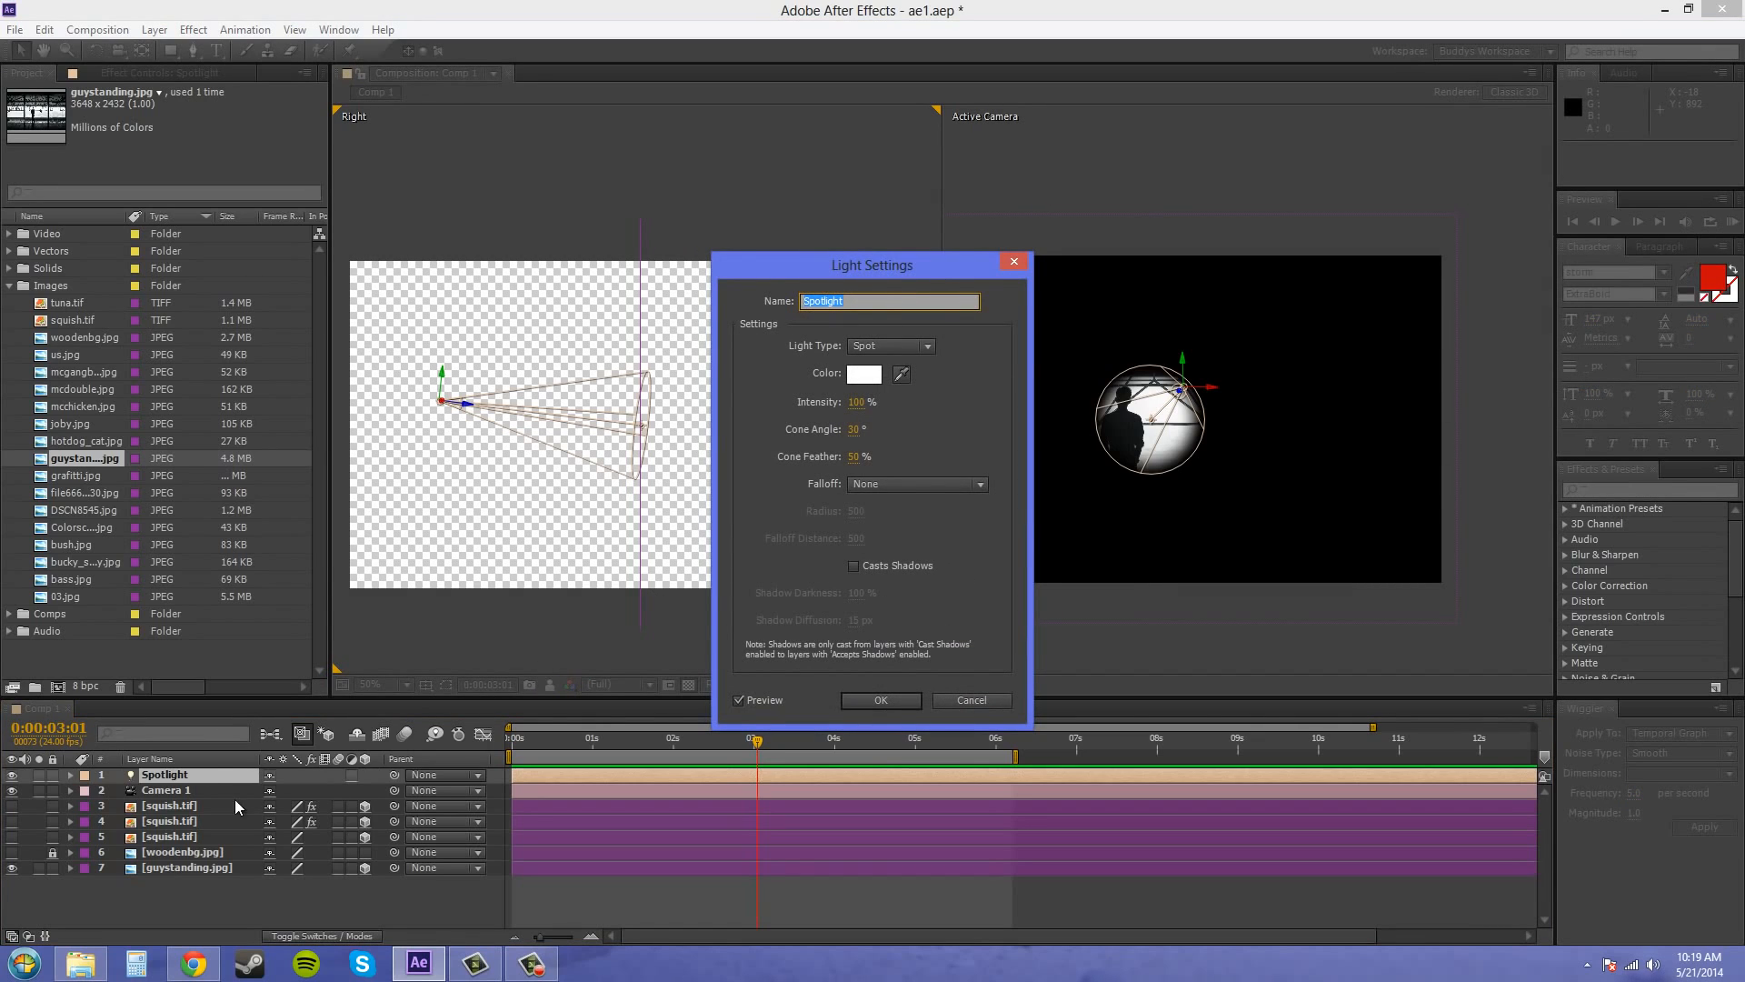
pyautogui.moveTo(886, 271); pyautogui.dragTo(601, 189)
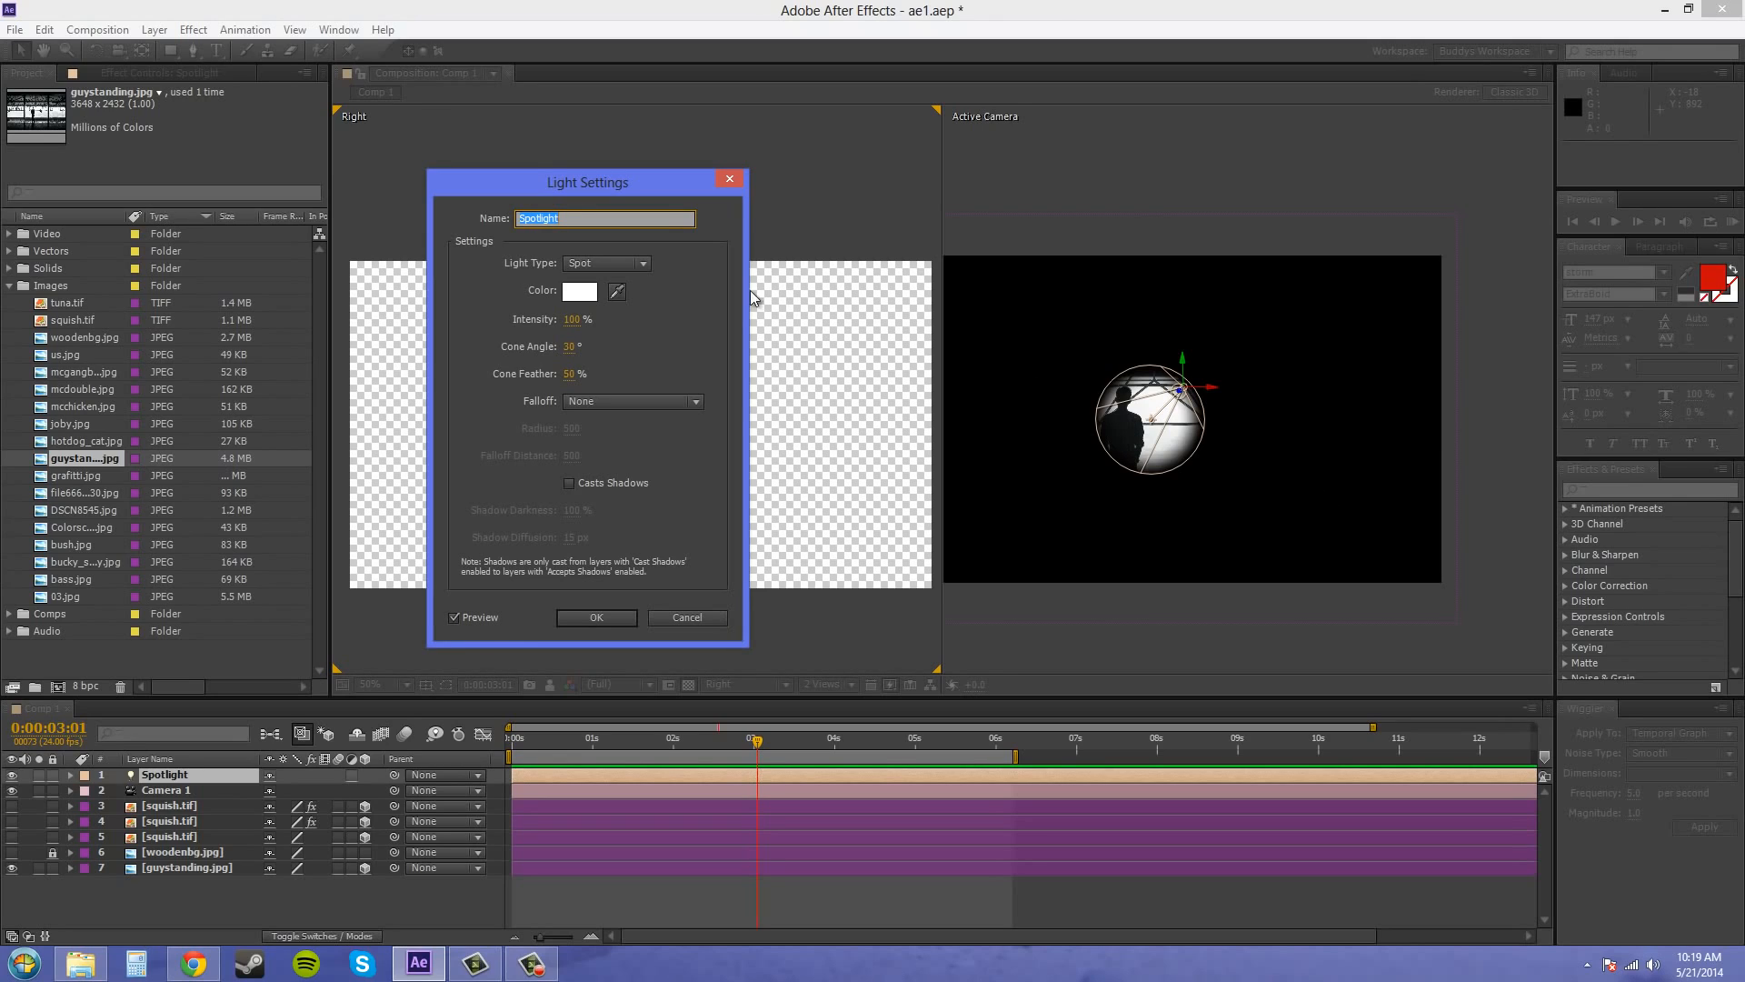
pyautogui.click(578, 293)
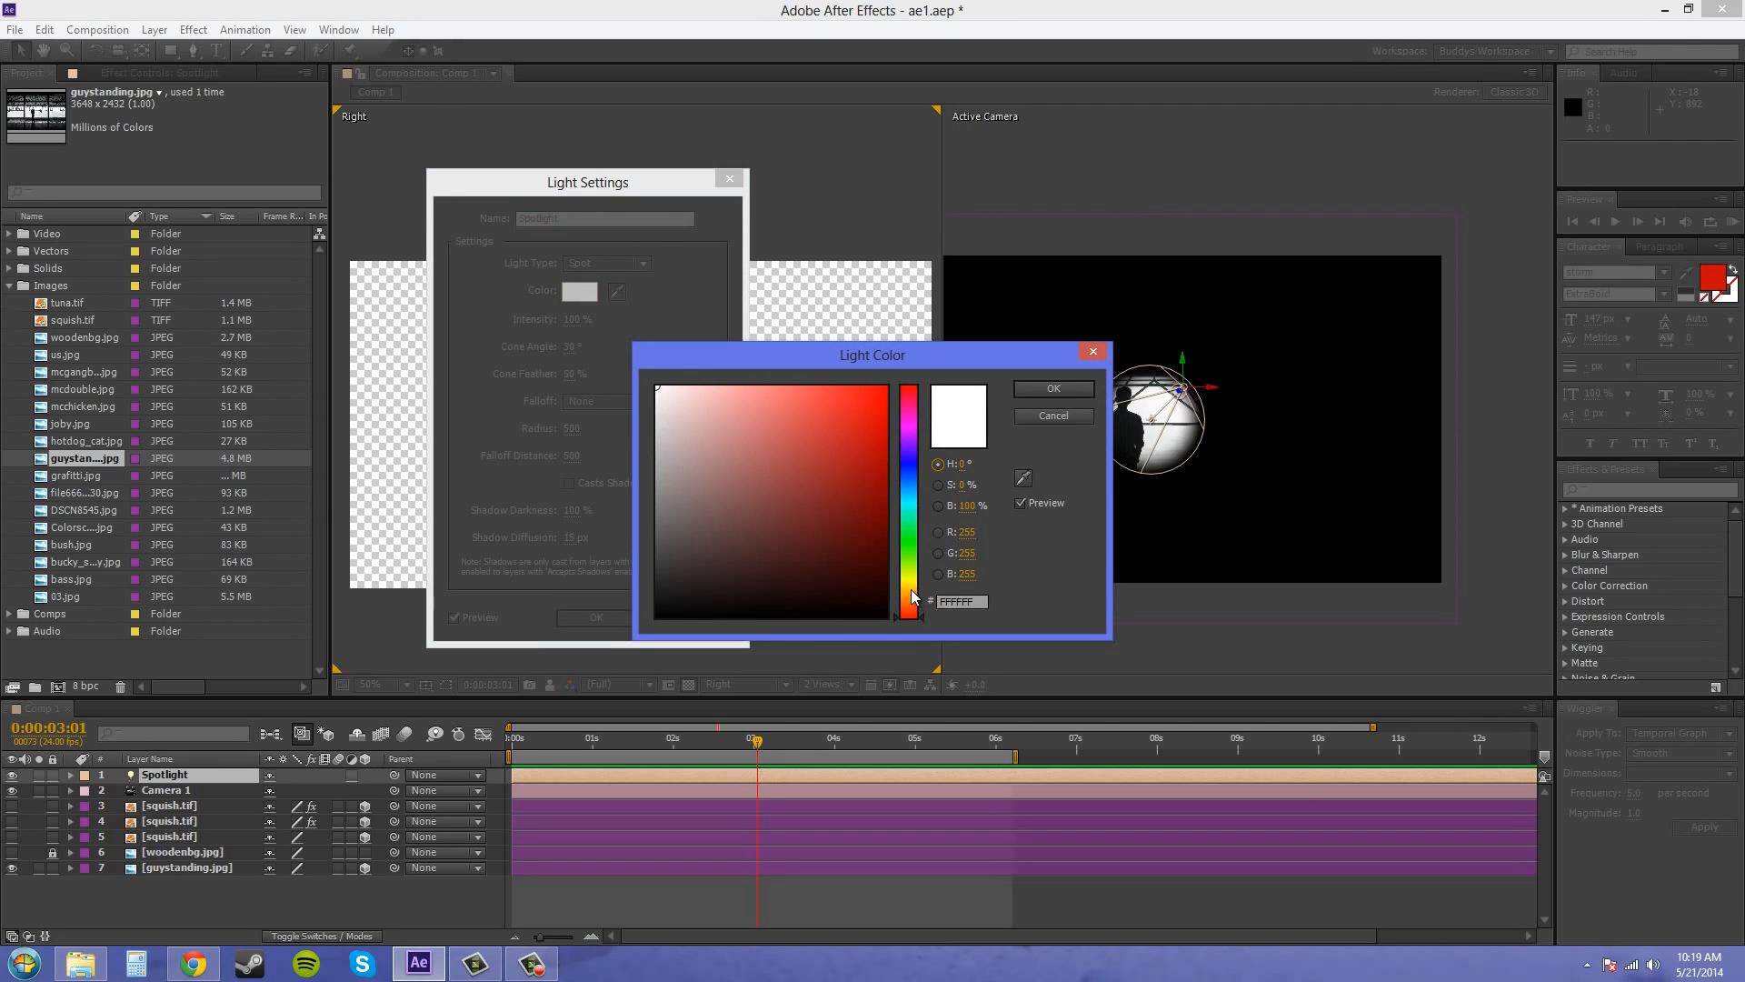
pyautogui.moveTo(911, 600); pyautogui.dragTo(920, 597)
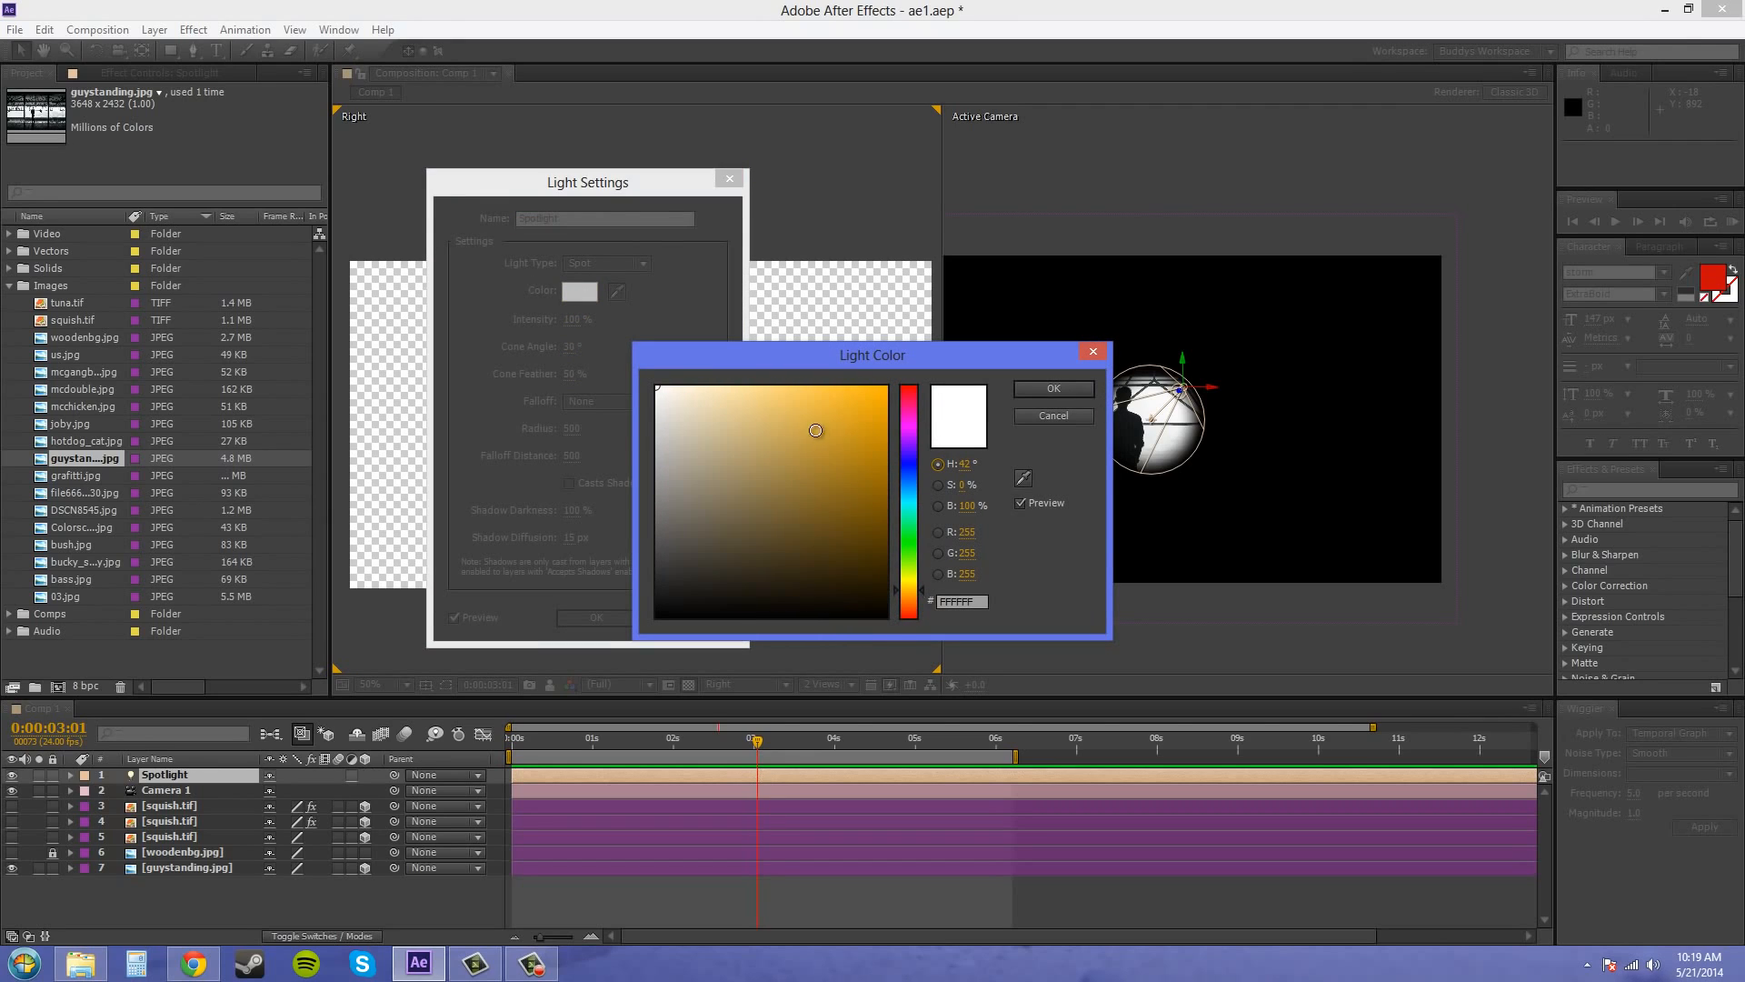
pyautogui.moveTo(783, 419); pyautogui.dragTo(815, 398)
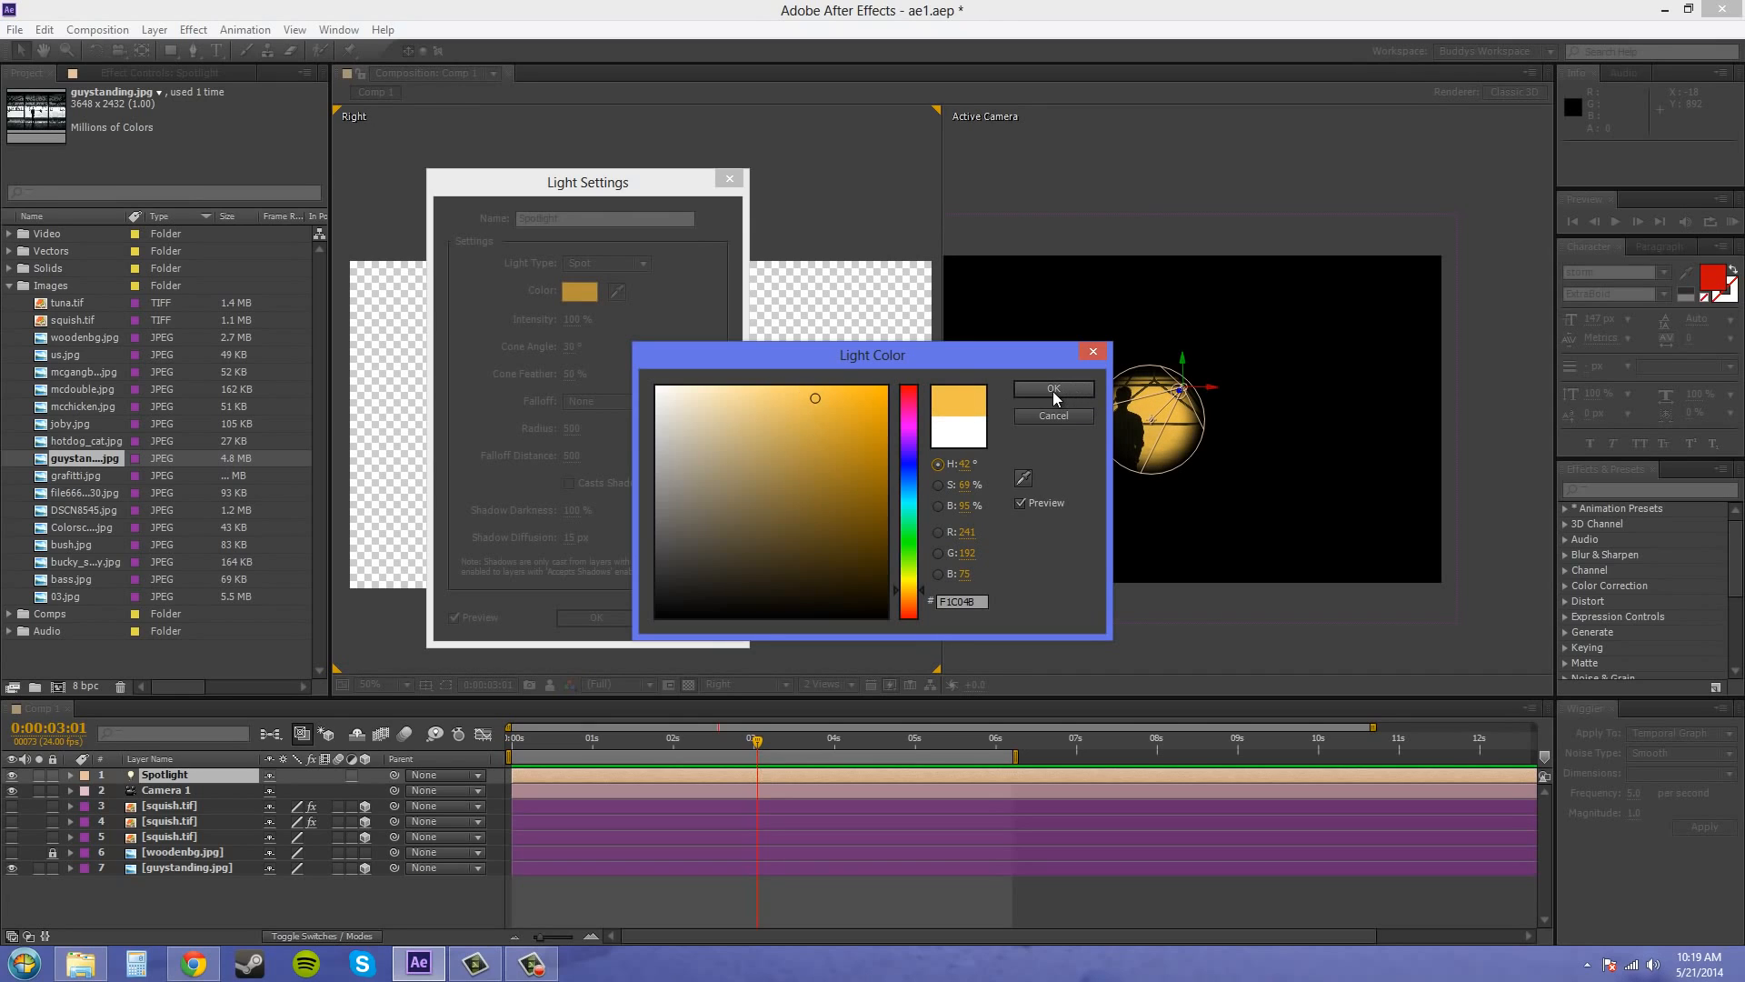
pyautogui.click(1053, 391)
pyautogui.click(862, 593)
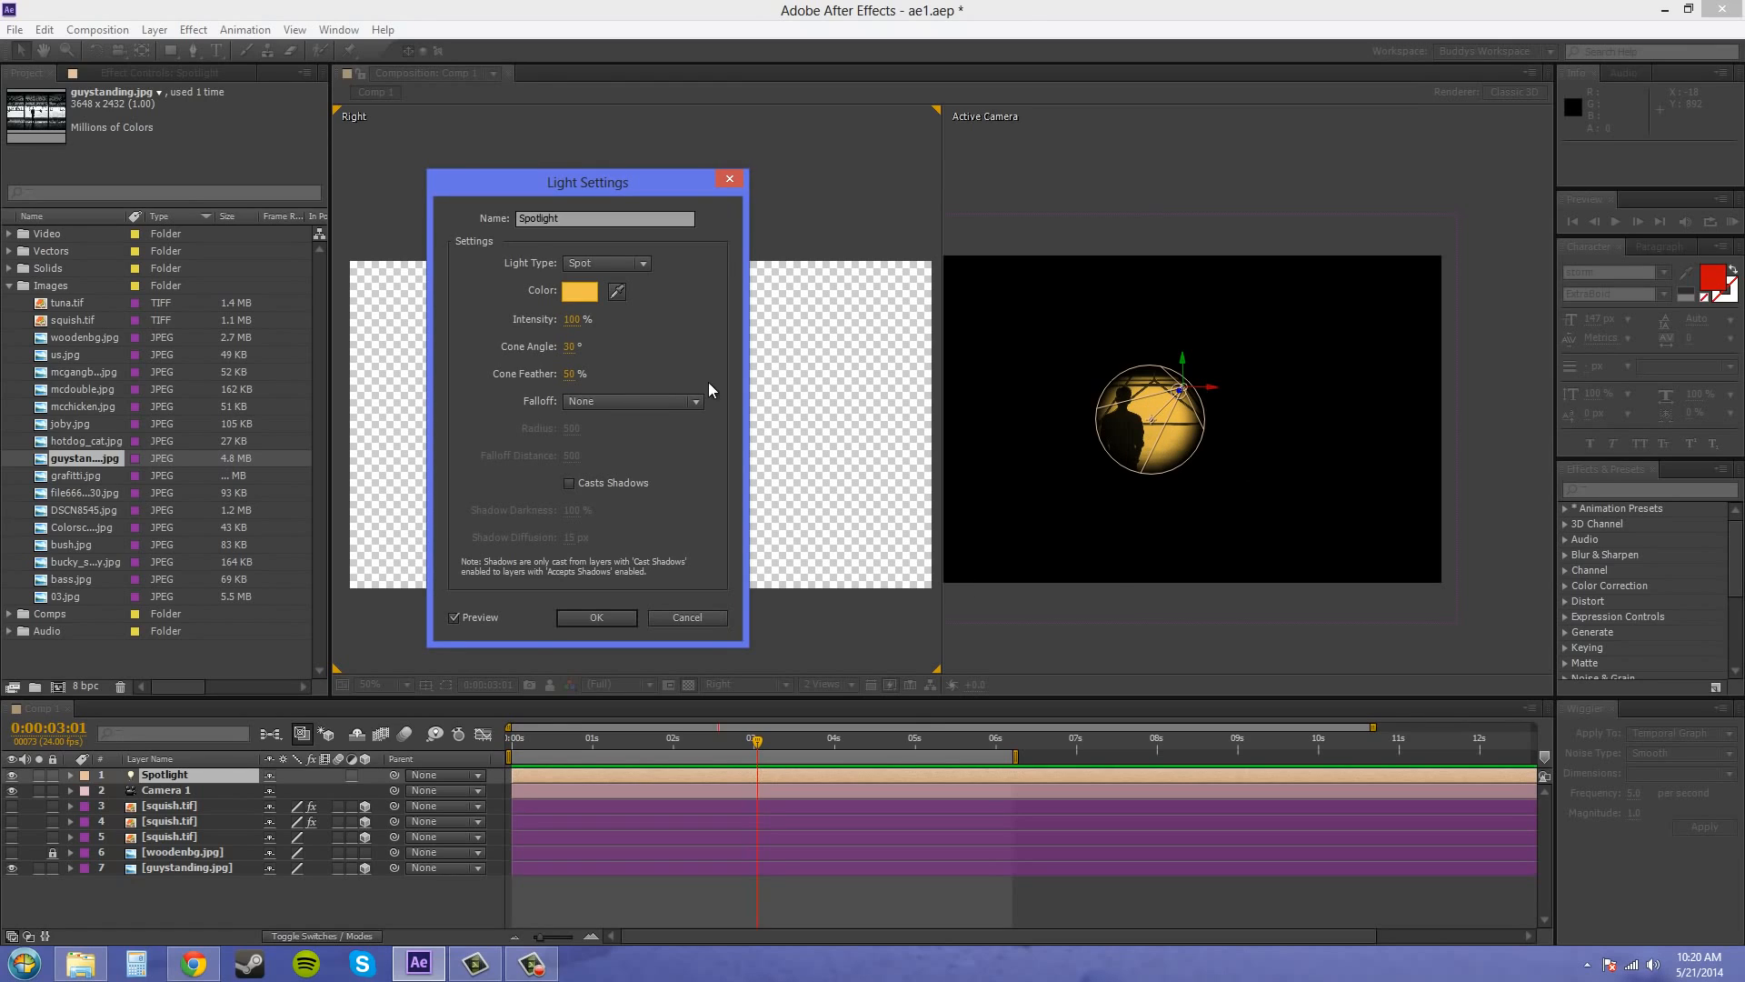
# Set the Spotlight's cone angle to 90°
pyautogui.click(572, 353)
pyautogui.click(571, 353)
pyautogui.write('90')
pyautogui.click(676, 345)
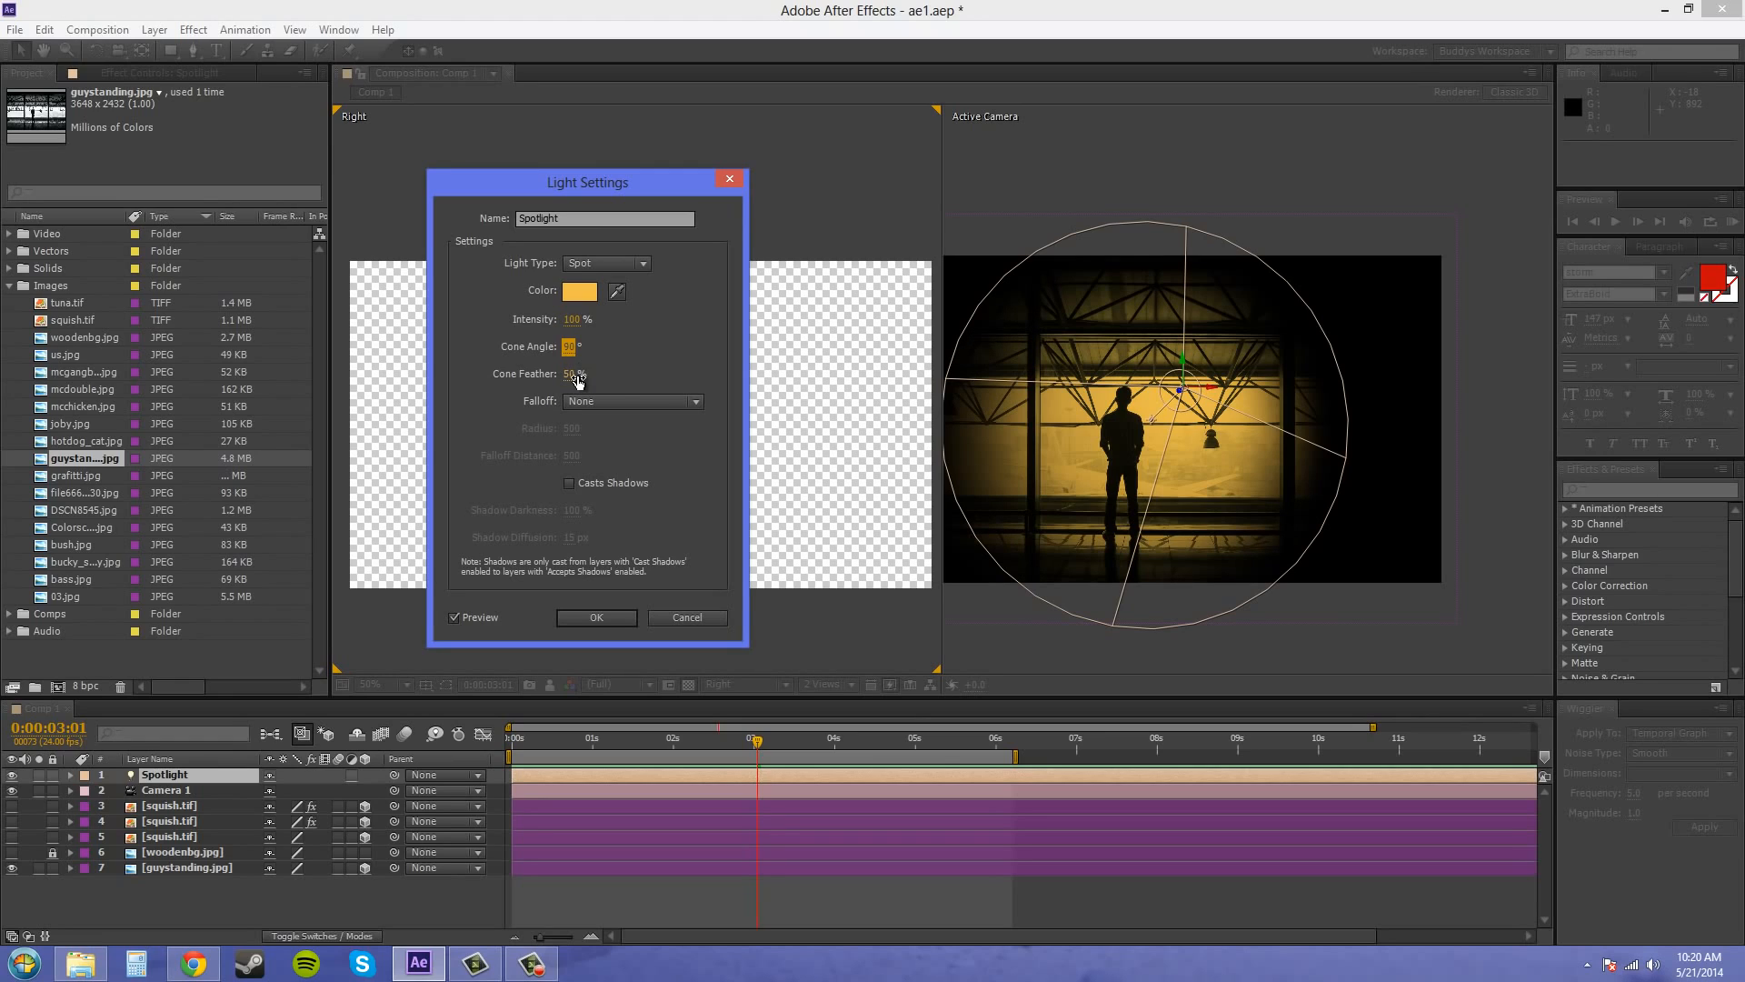
# Try the Spotlight's cone feather at 100% and 0%, and return it to 50%
pyautogui.moveTo(569, 373); pyautogui.dragTo(688, 391)
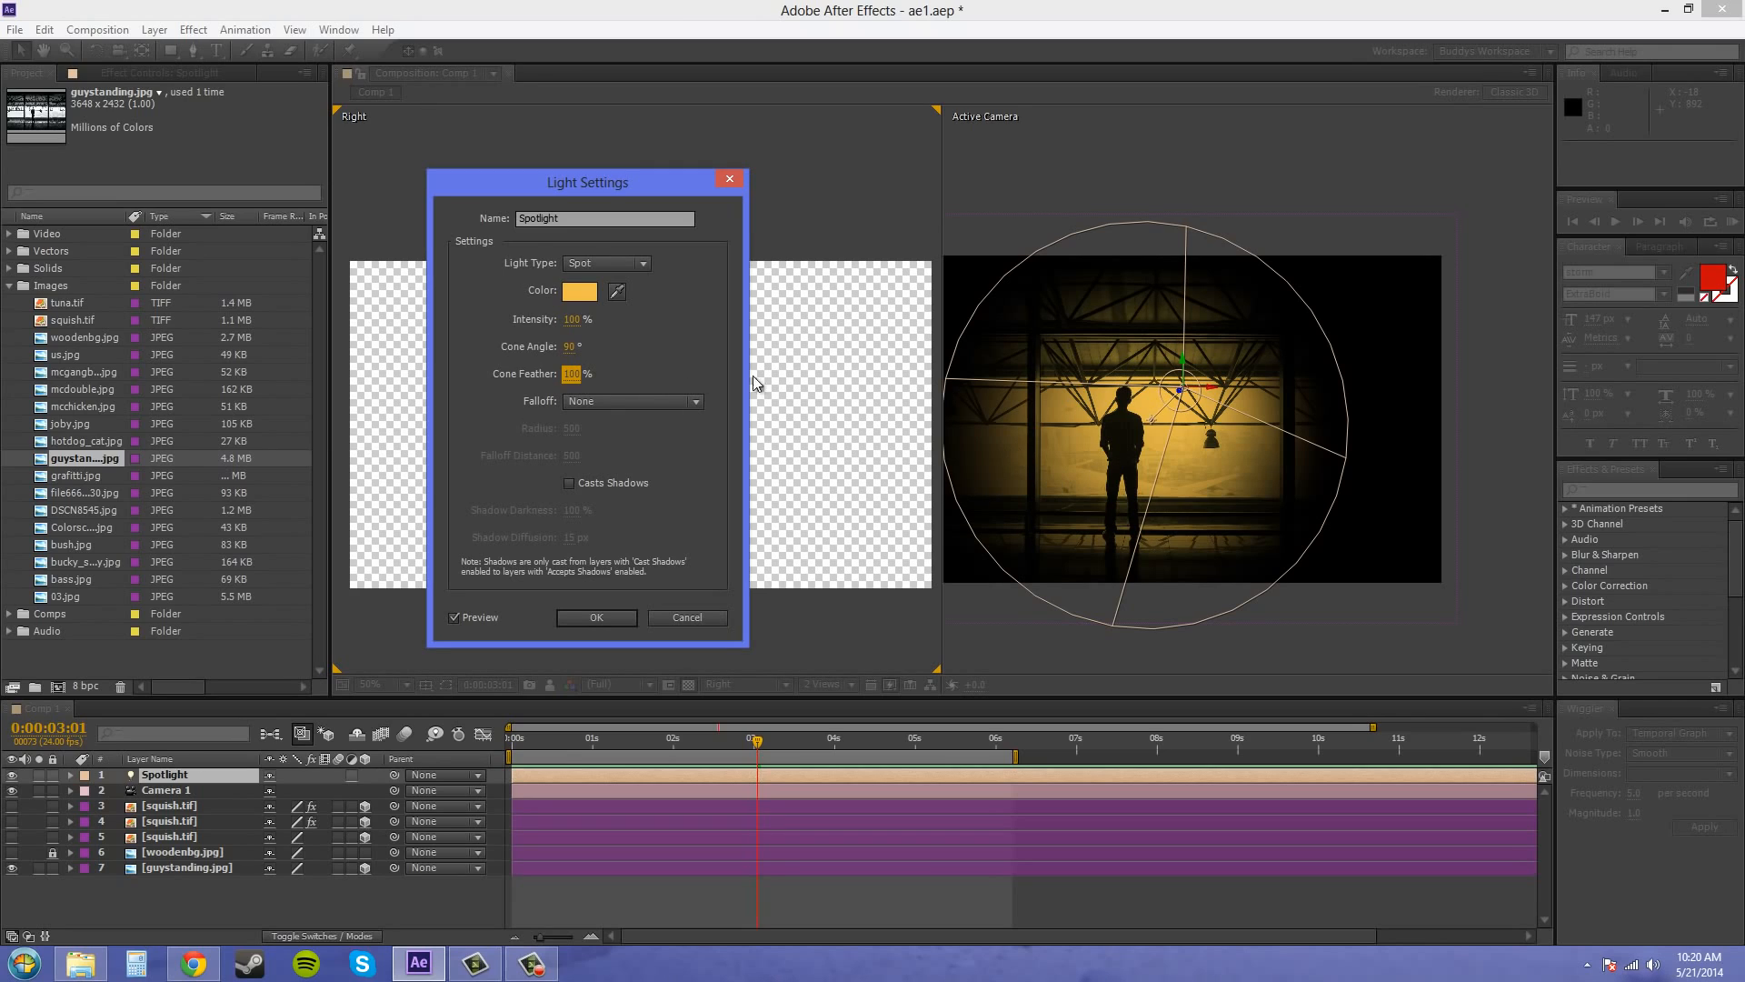
pyautogui.moveTo(576, 373); pyautogui.dragTo(298, 371)
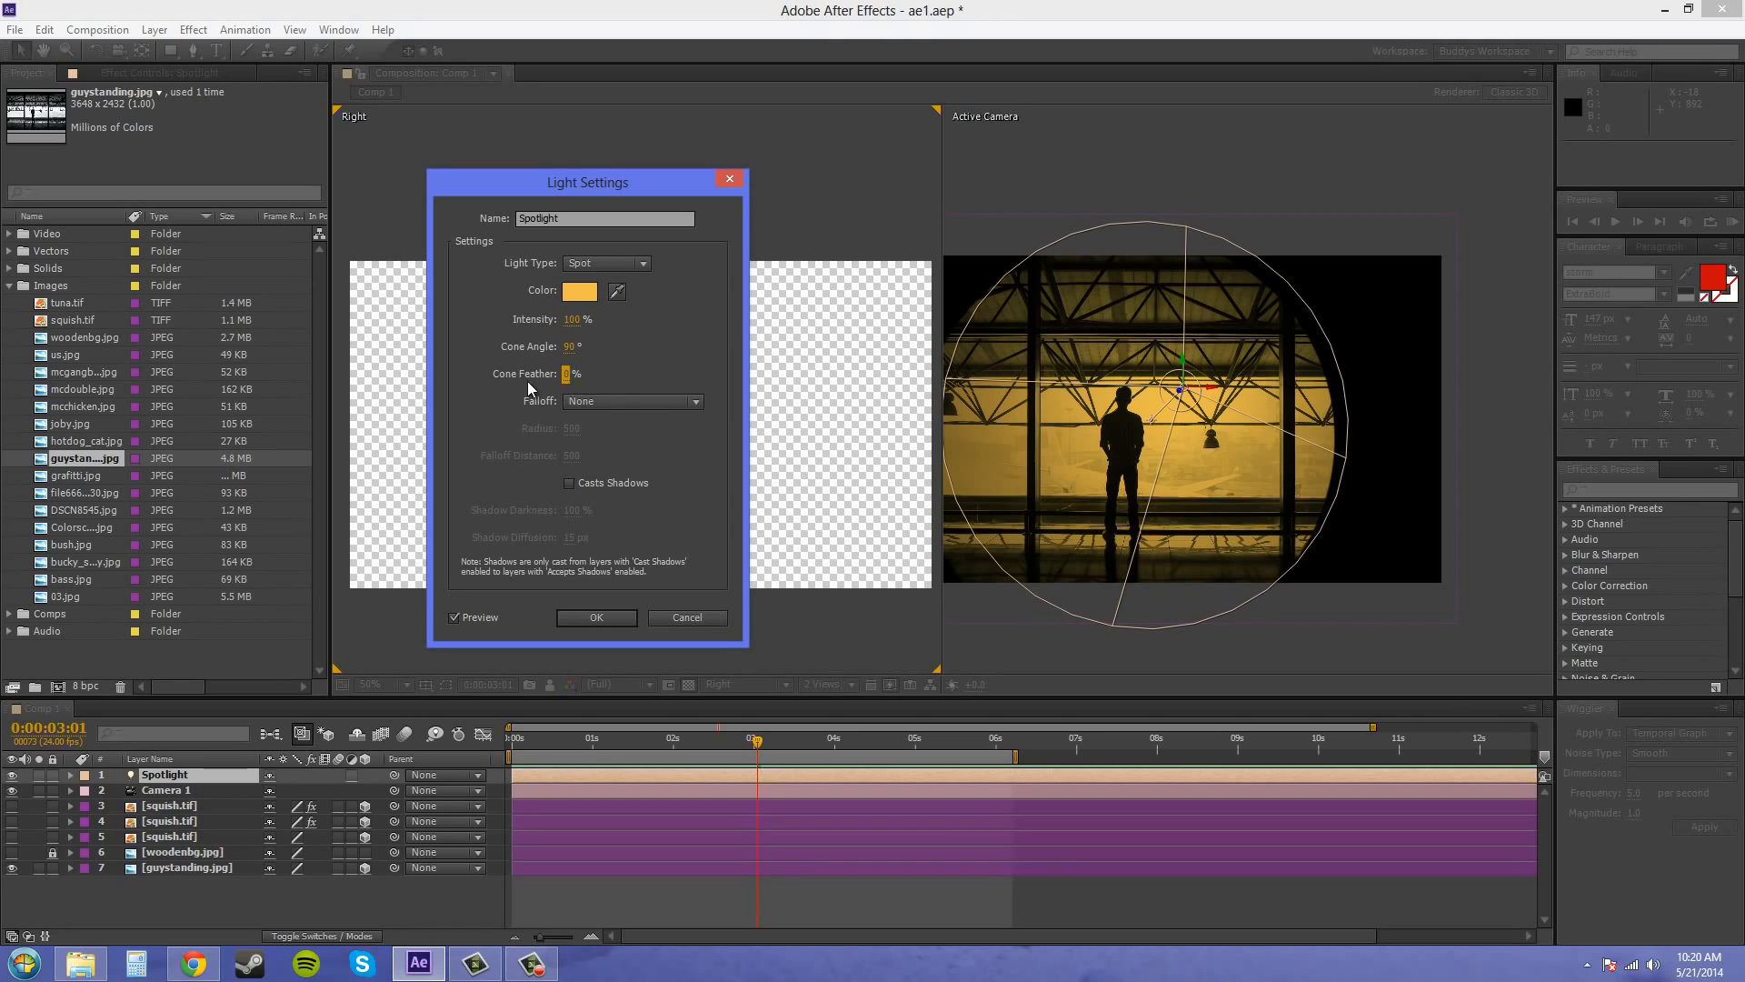
pyautogui.moveTo(565, 375); pyautogui.dragTo(612, 373)
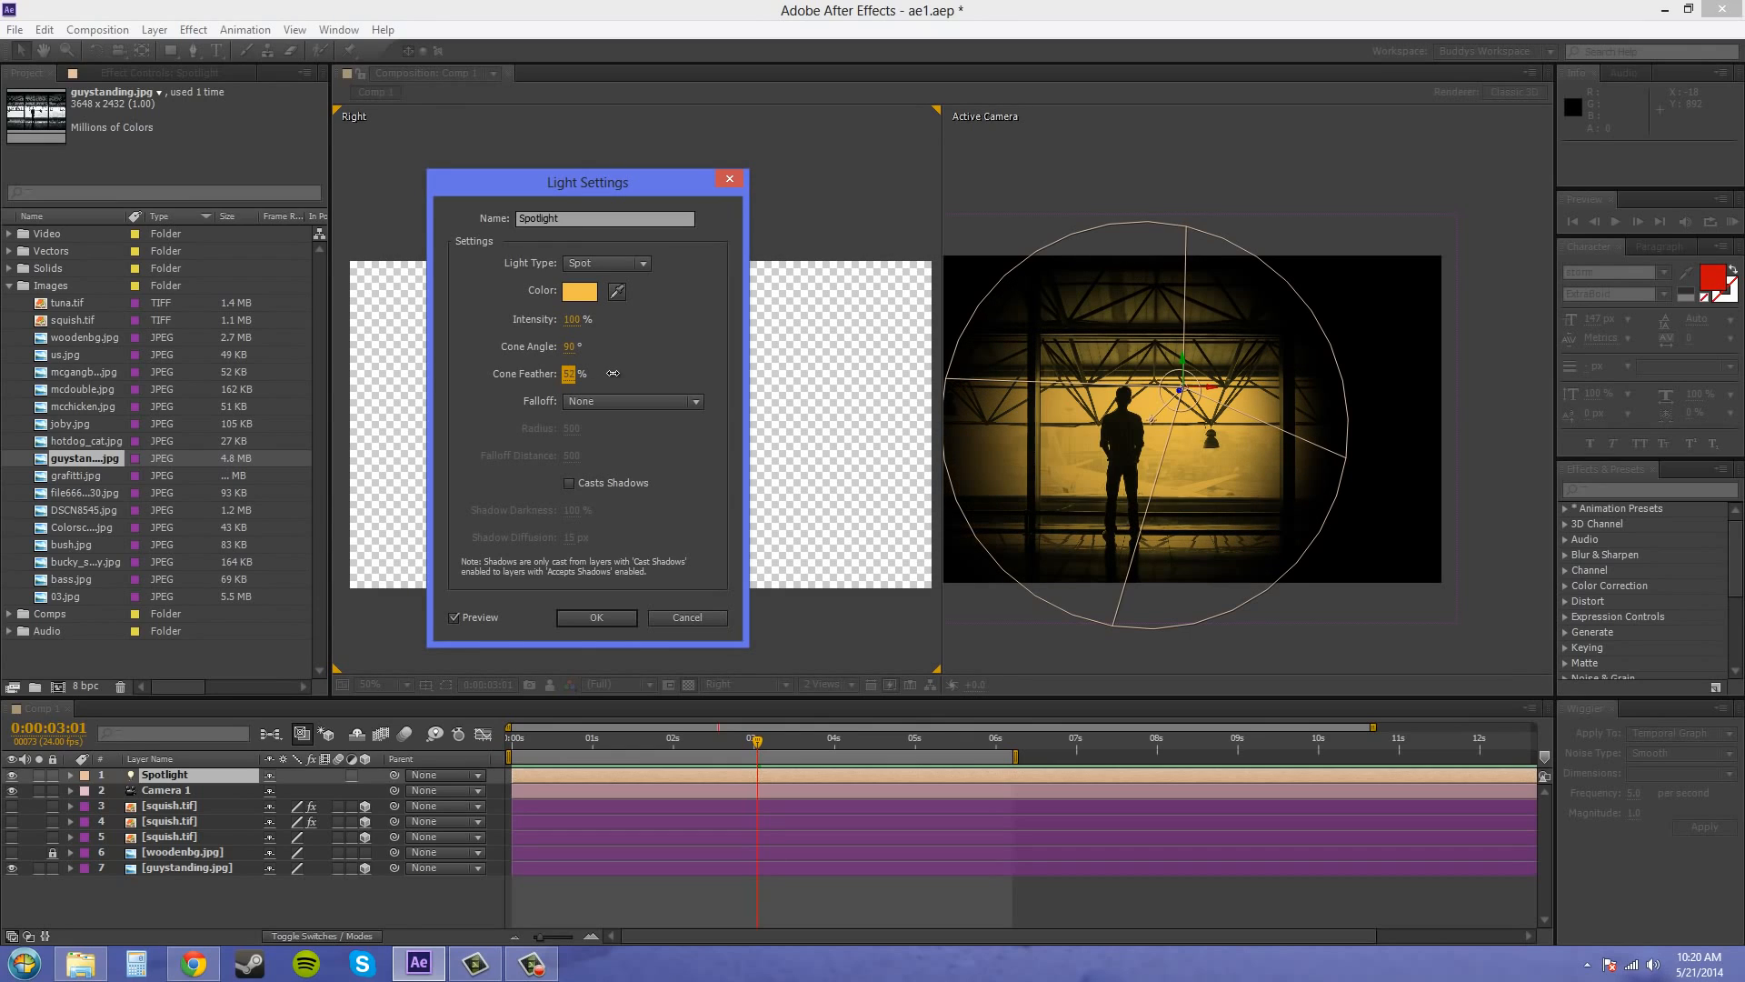
pyautogui.click(569, 374)
pyautogui.write('50')
pyautogui.press('Return')
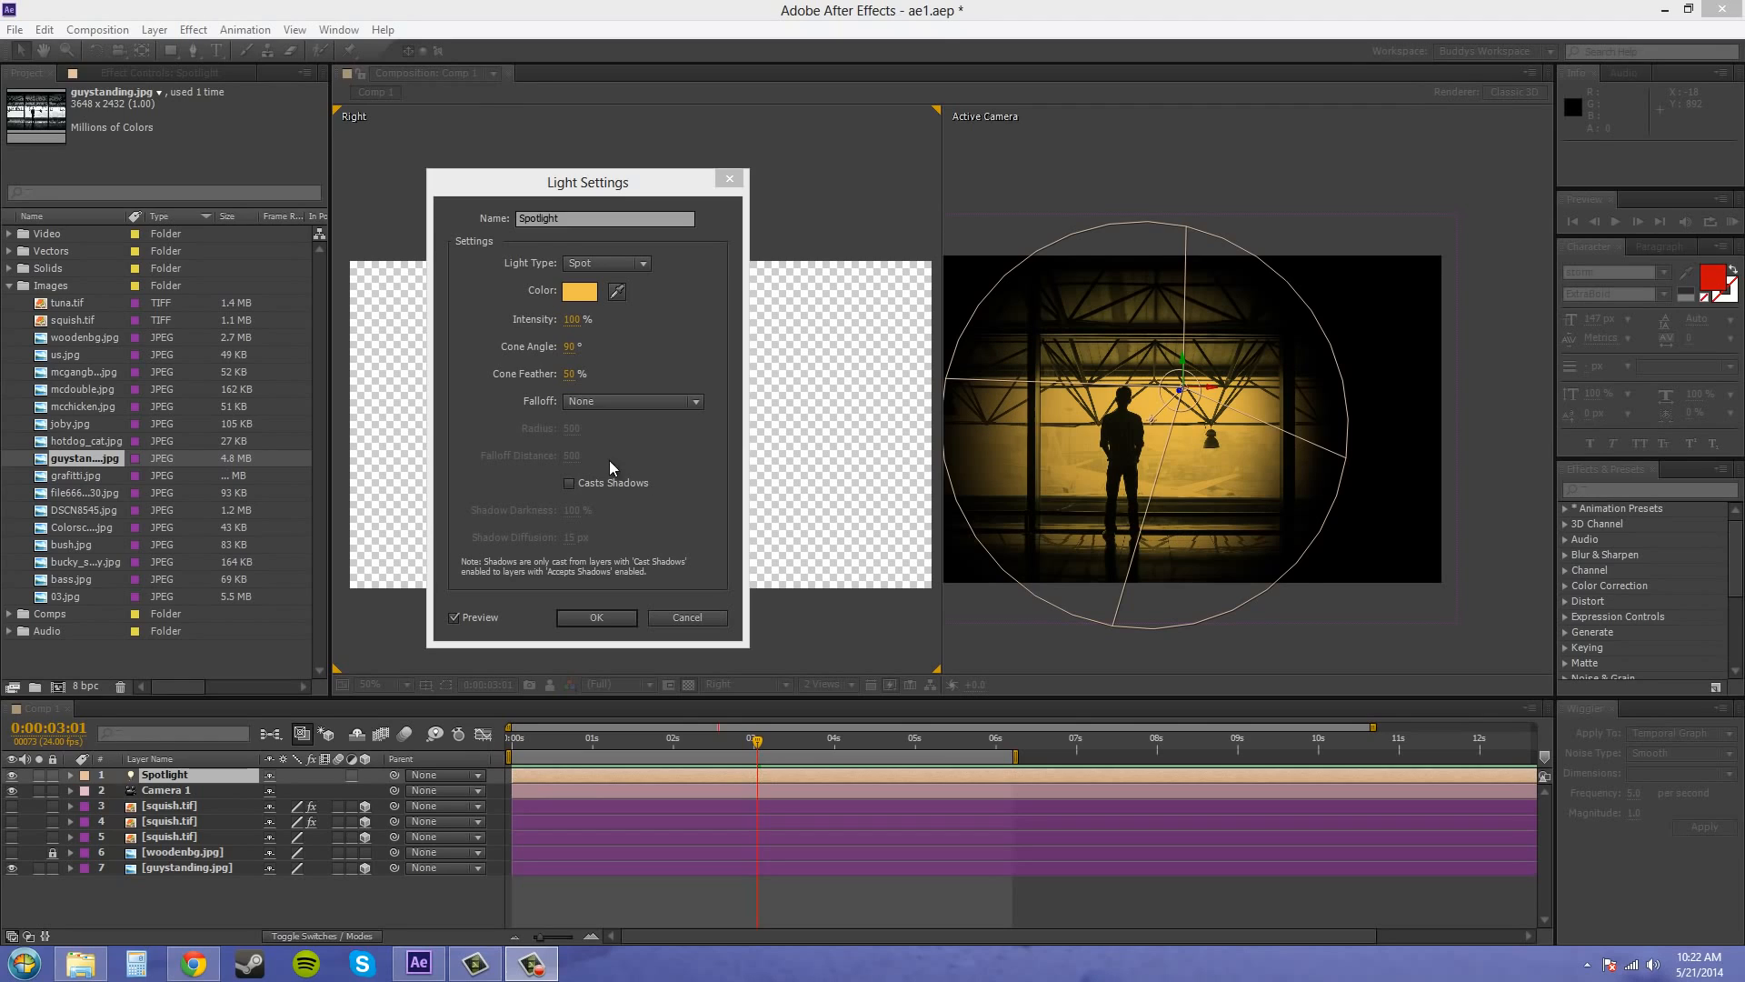
# Set the Spotlight's falloff to Smooth and apply the light settings
pyautogui.click(604, 402)
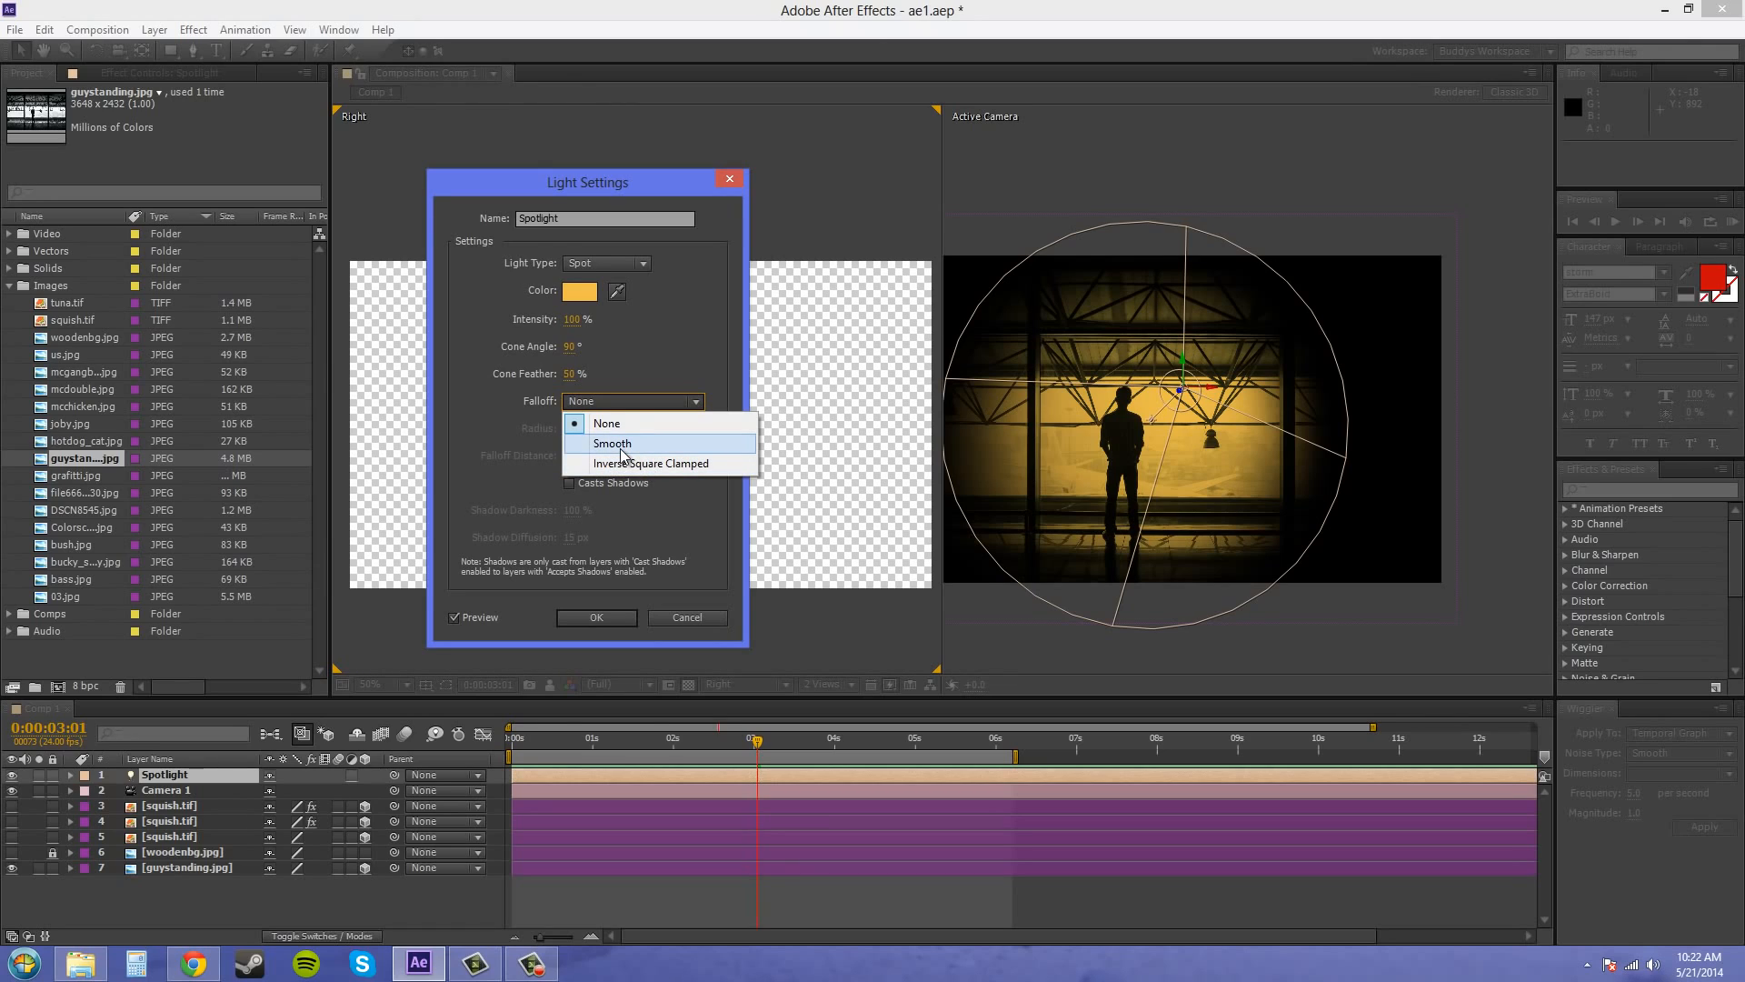
pyautogui.click(620, 446)
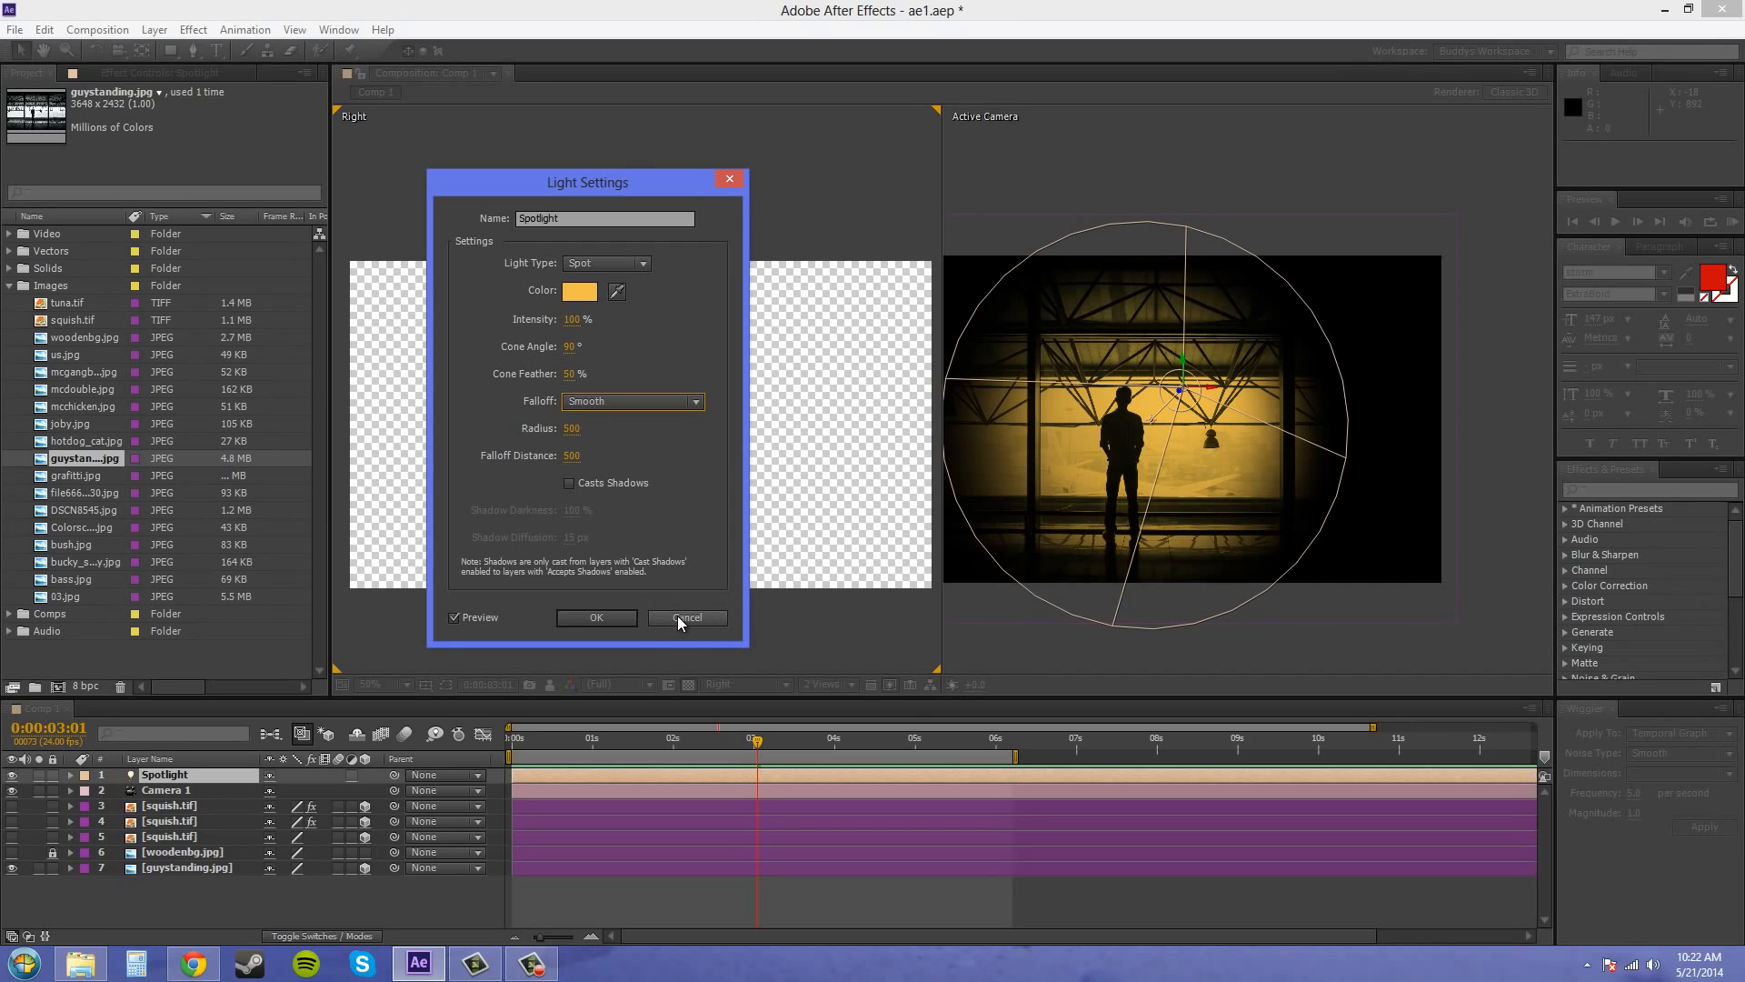
pyautogui.click(603, 618)
# Set the Right view to Camera 1 and switch the composition viewer to a 1 View layout with the image enlarged
pyautogui.click(751, 682)
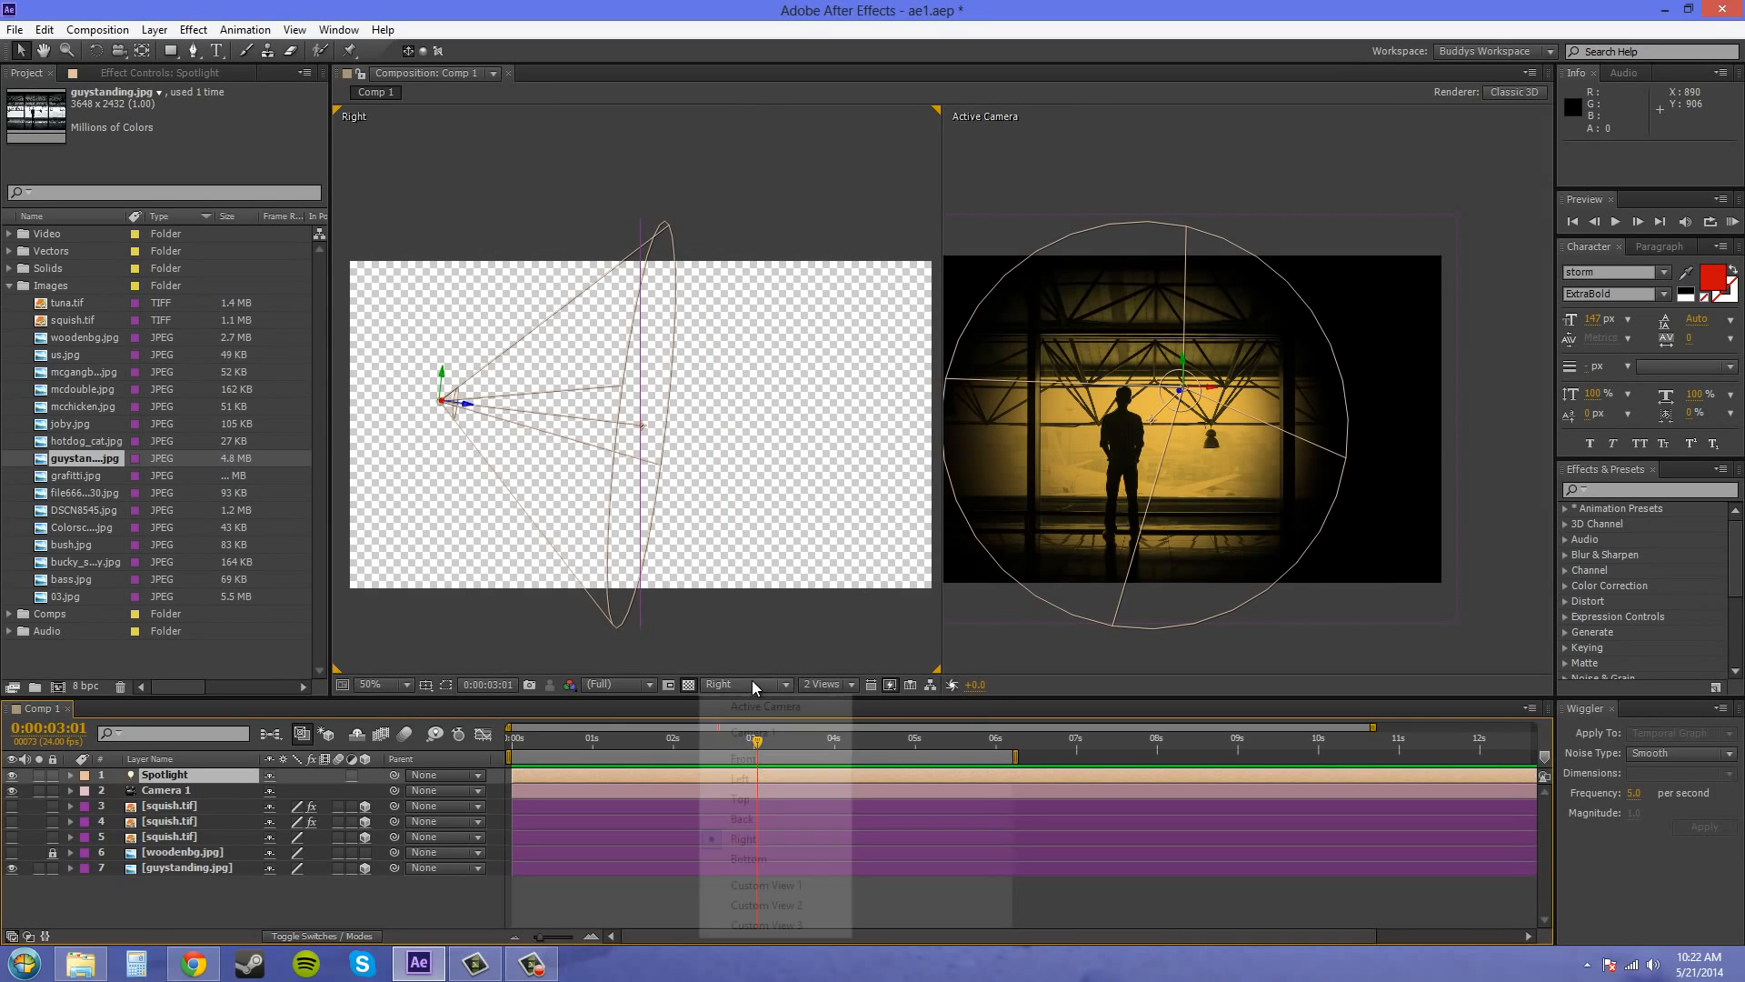
pyautogui.click(754, 731)
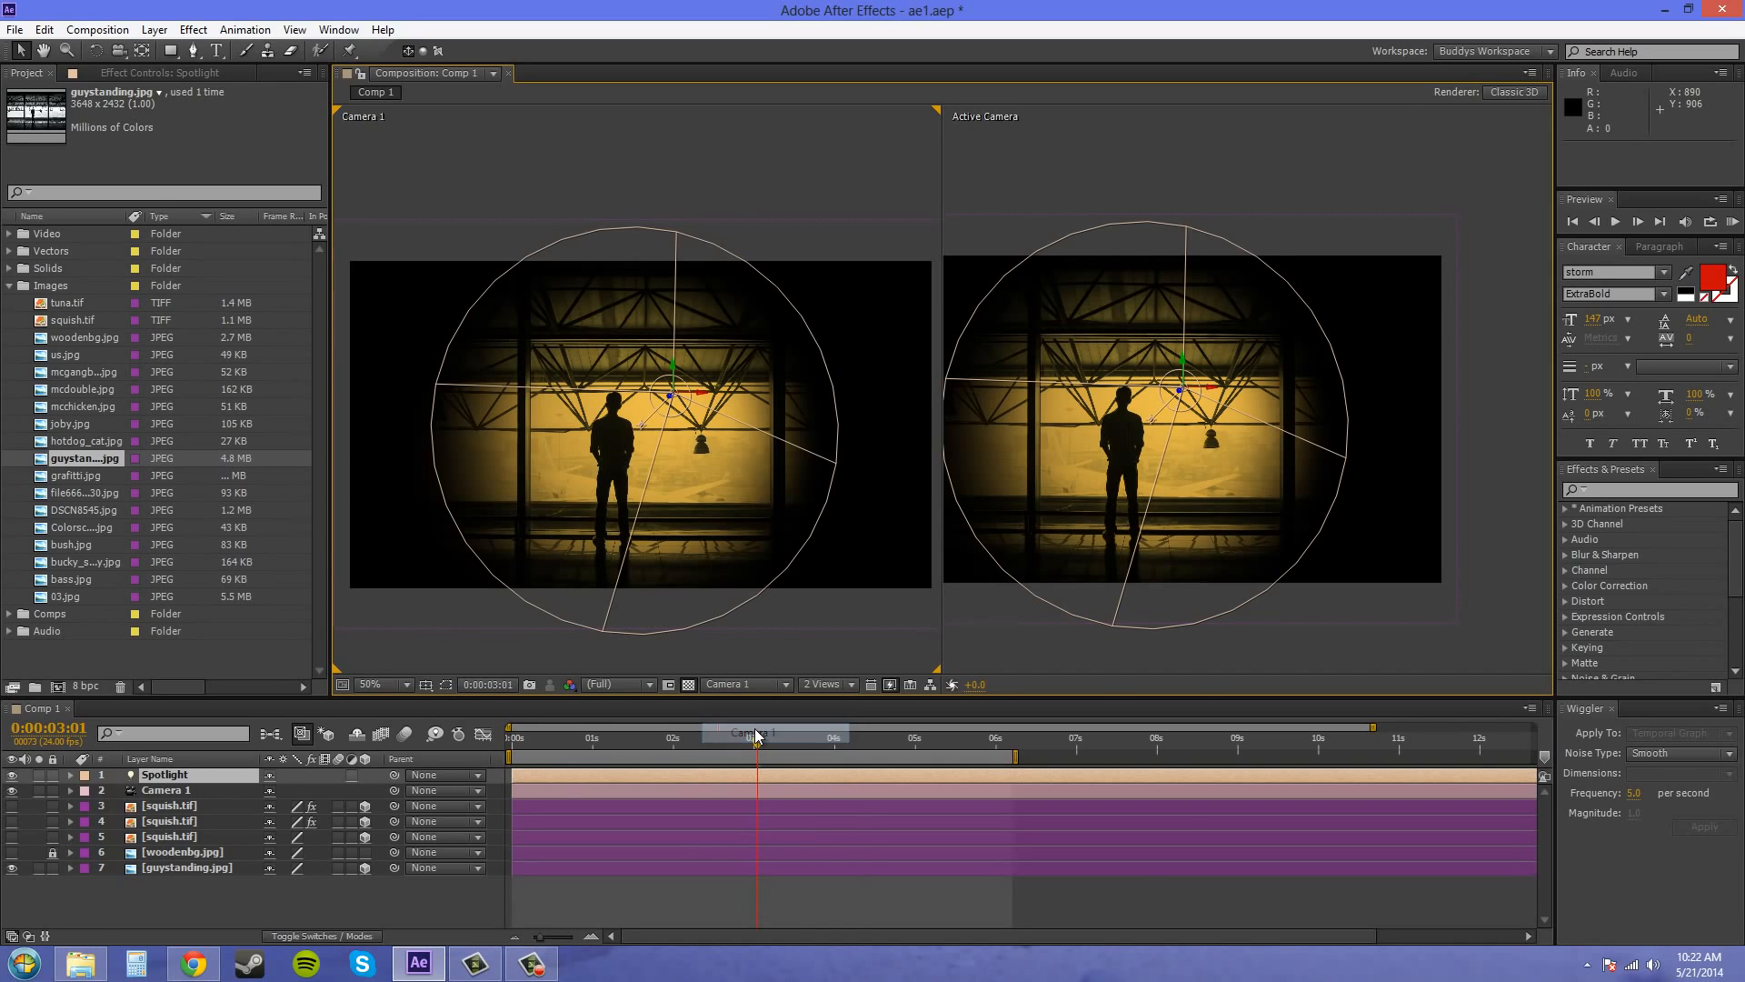
pyautogui.click(834, 682)
pyautogui.click(842, 706)
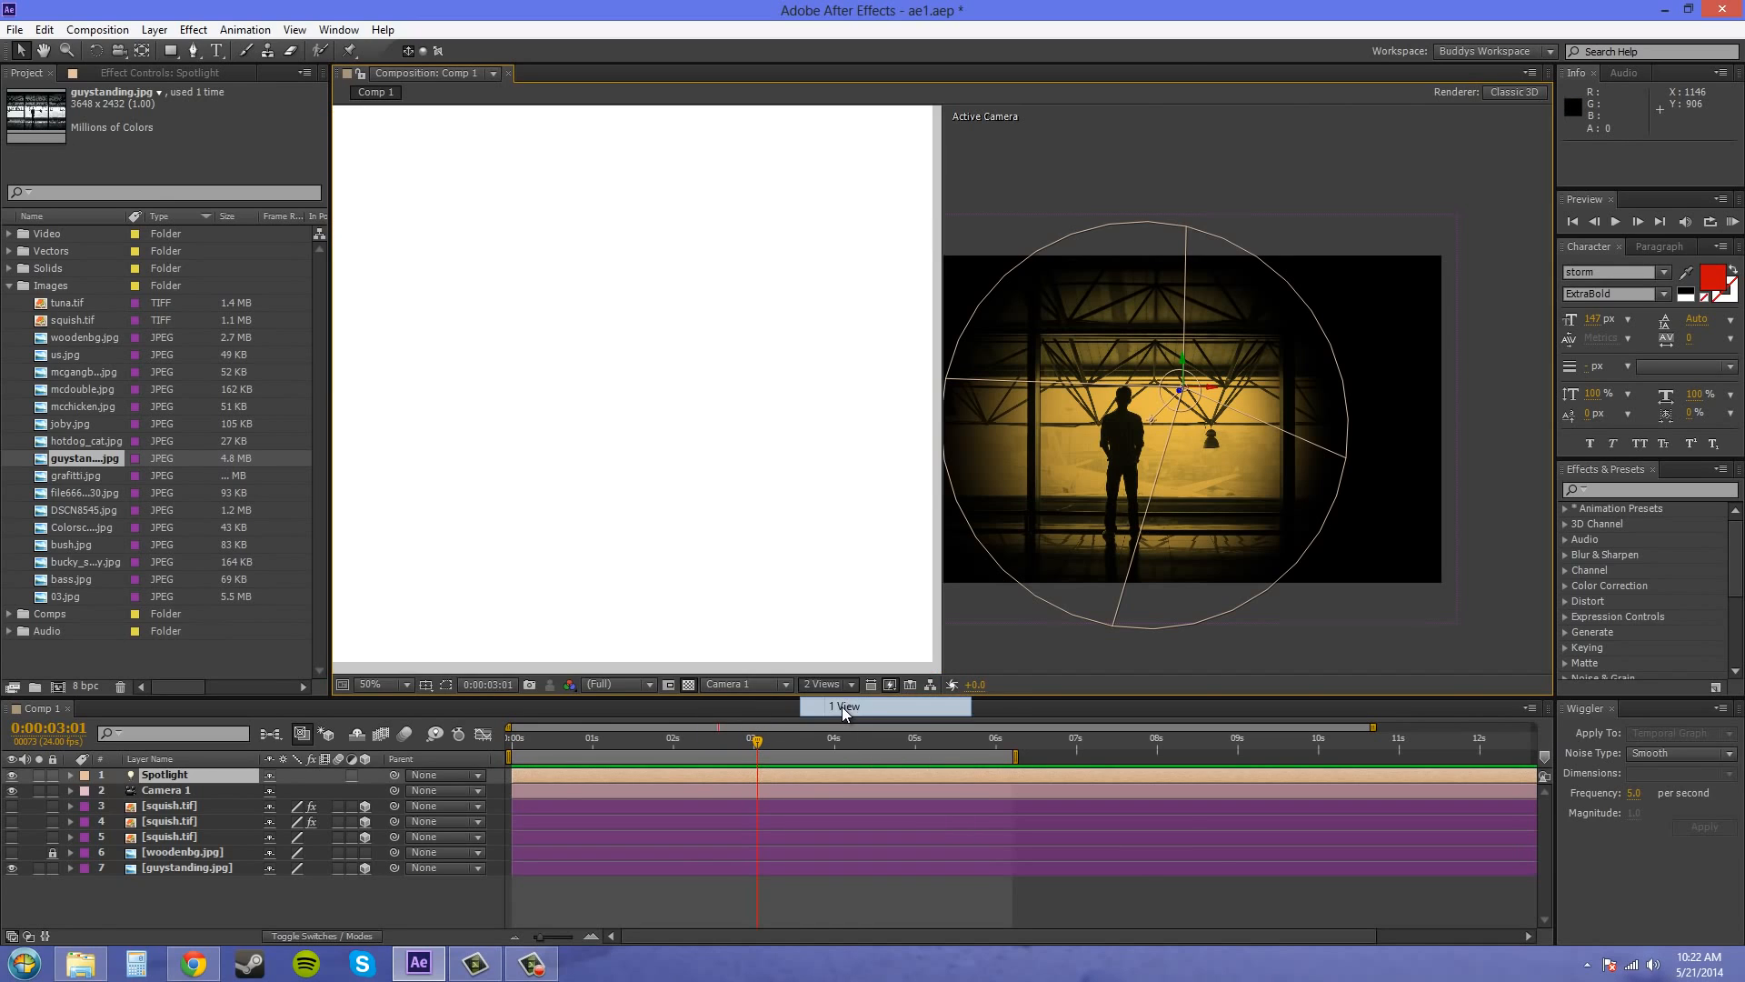
pyautogui.scroll(2, 1033, 418)
pyautogui.moveTo(1146, 429); pyautogui.dragTo(1314, 330)
# Compare the None, Smooth and Inverse Square Clamped falloff types on the Spotlight, ending on Smooth
pyautogui.doubleClick(193, 778)
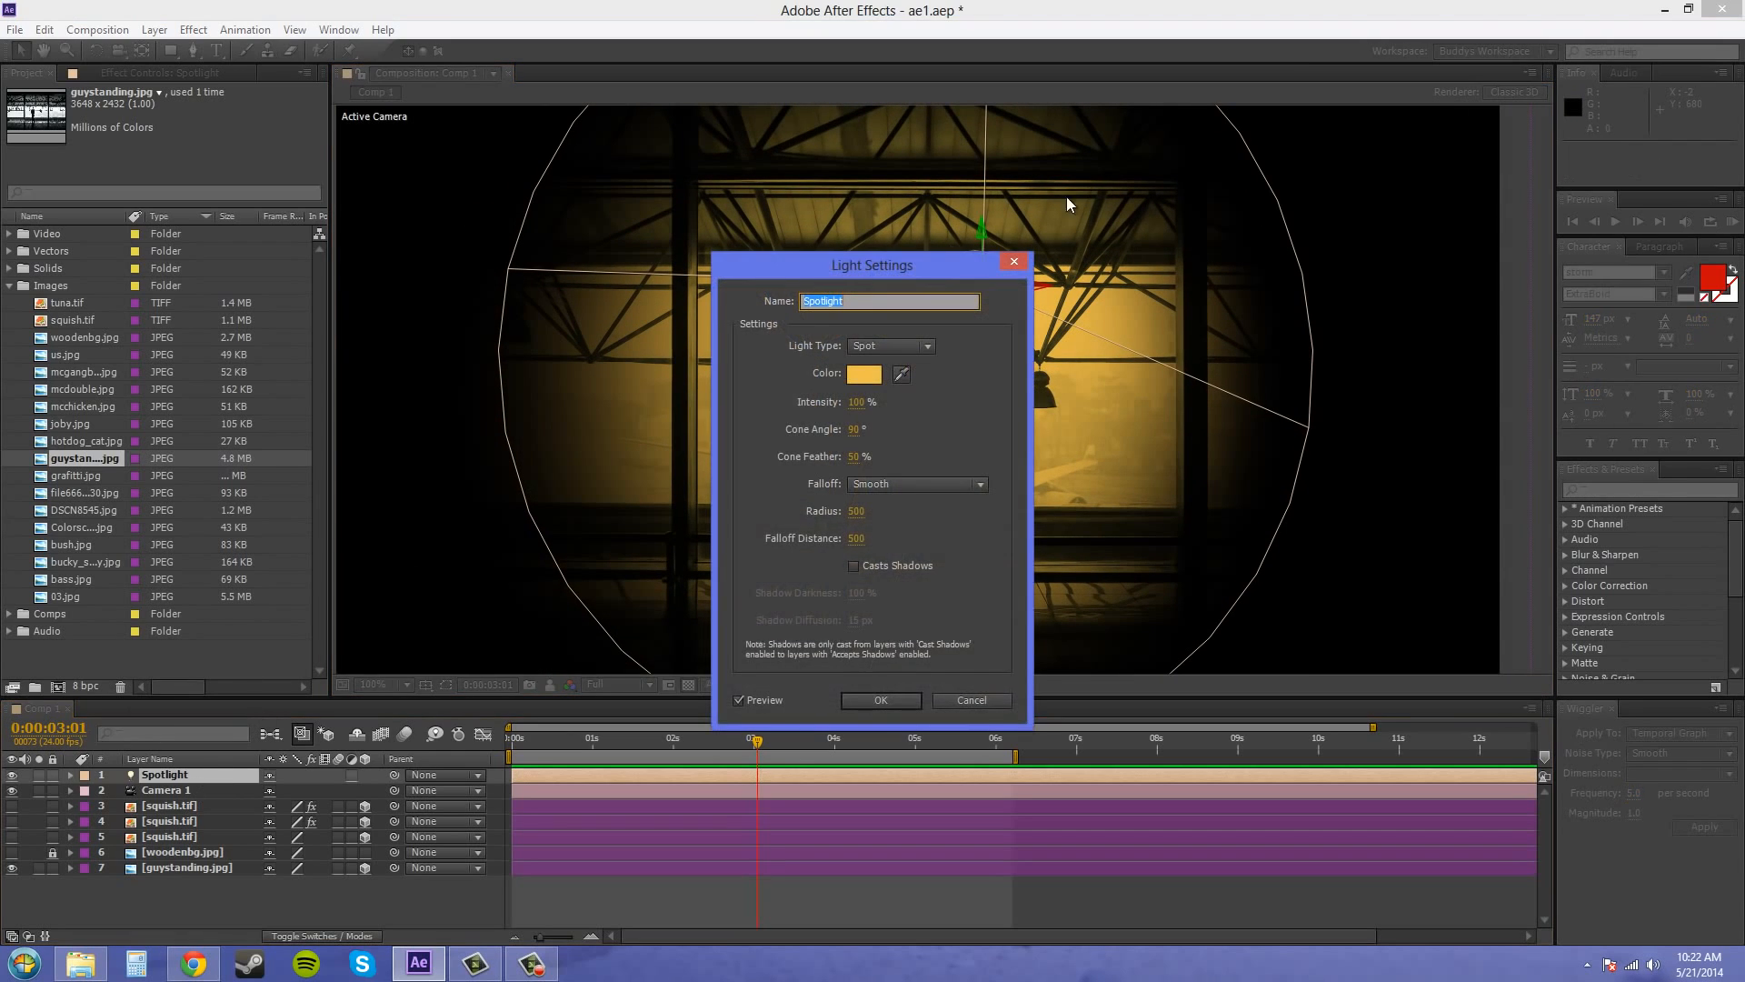
pyautogui.moveTo(903, 263); pyautogui.dragTo(250, 304)
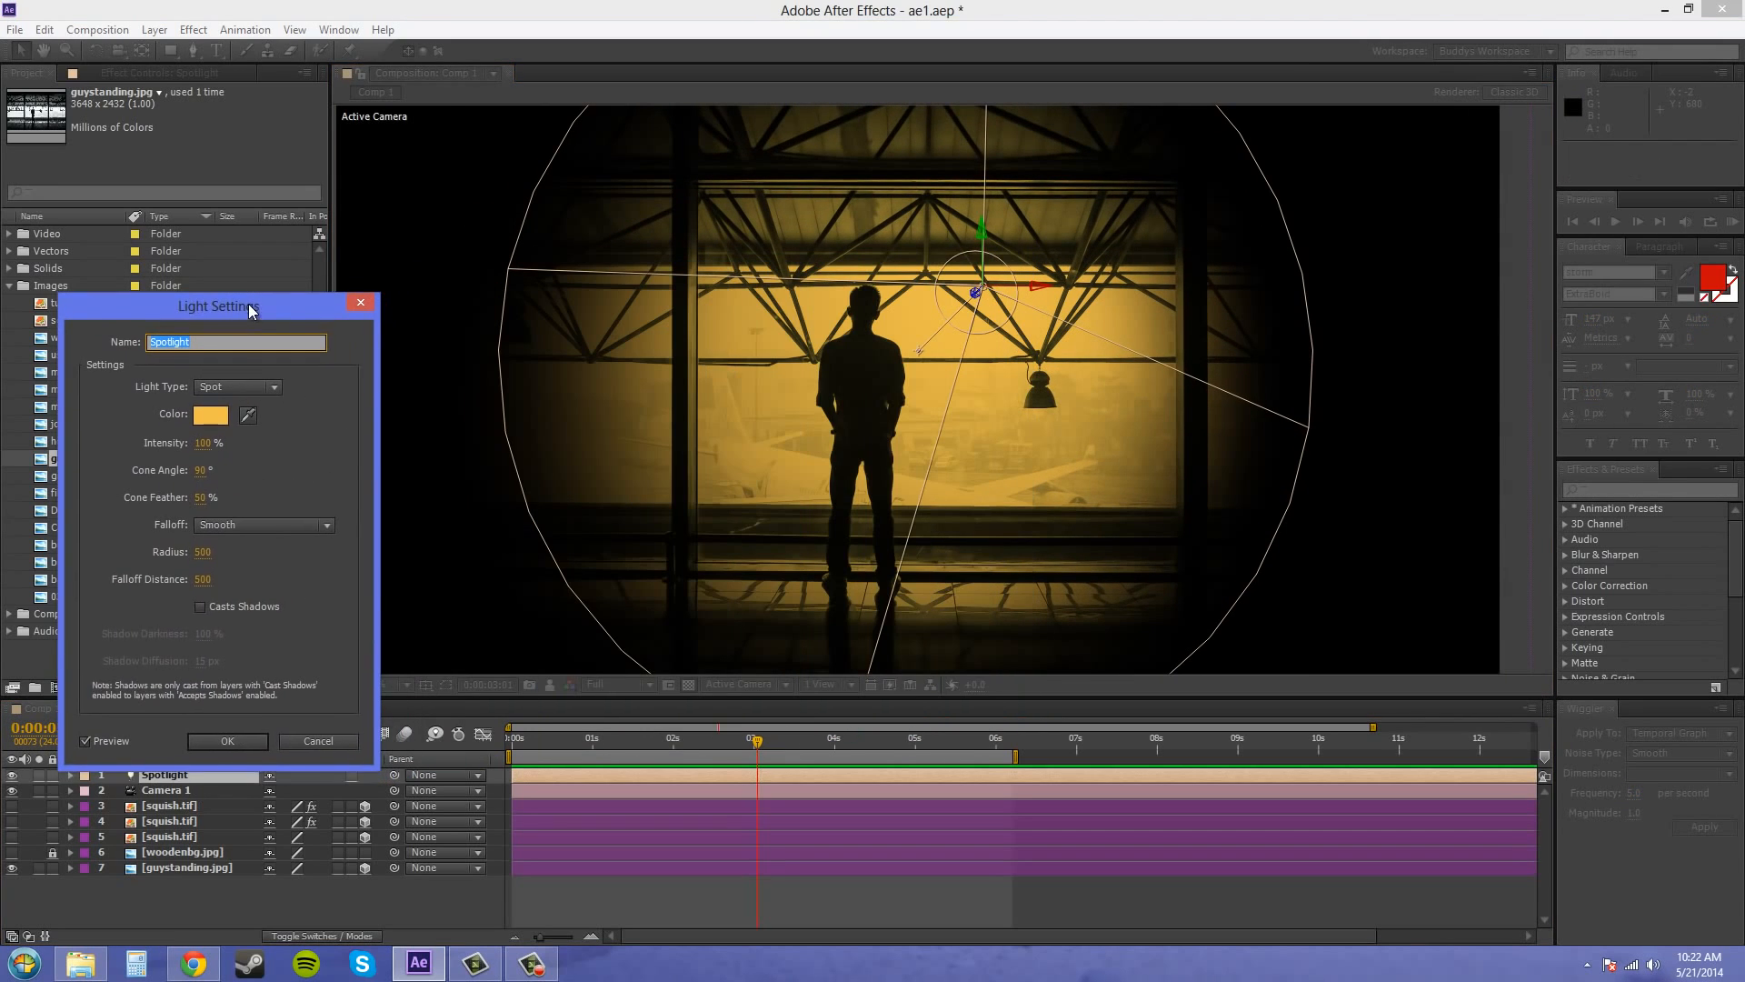
pyautogui.click(269, 524)
pyautogui.click(258, 548)
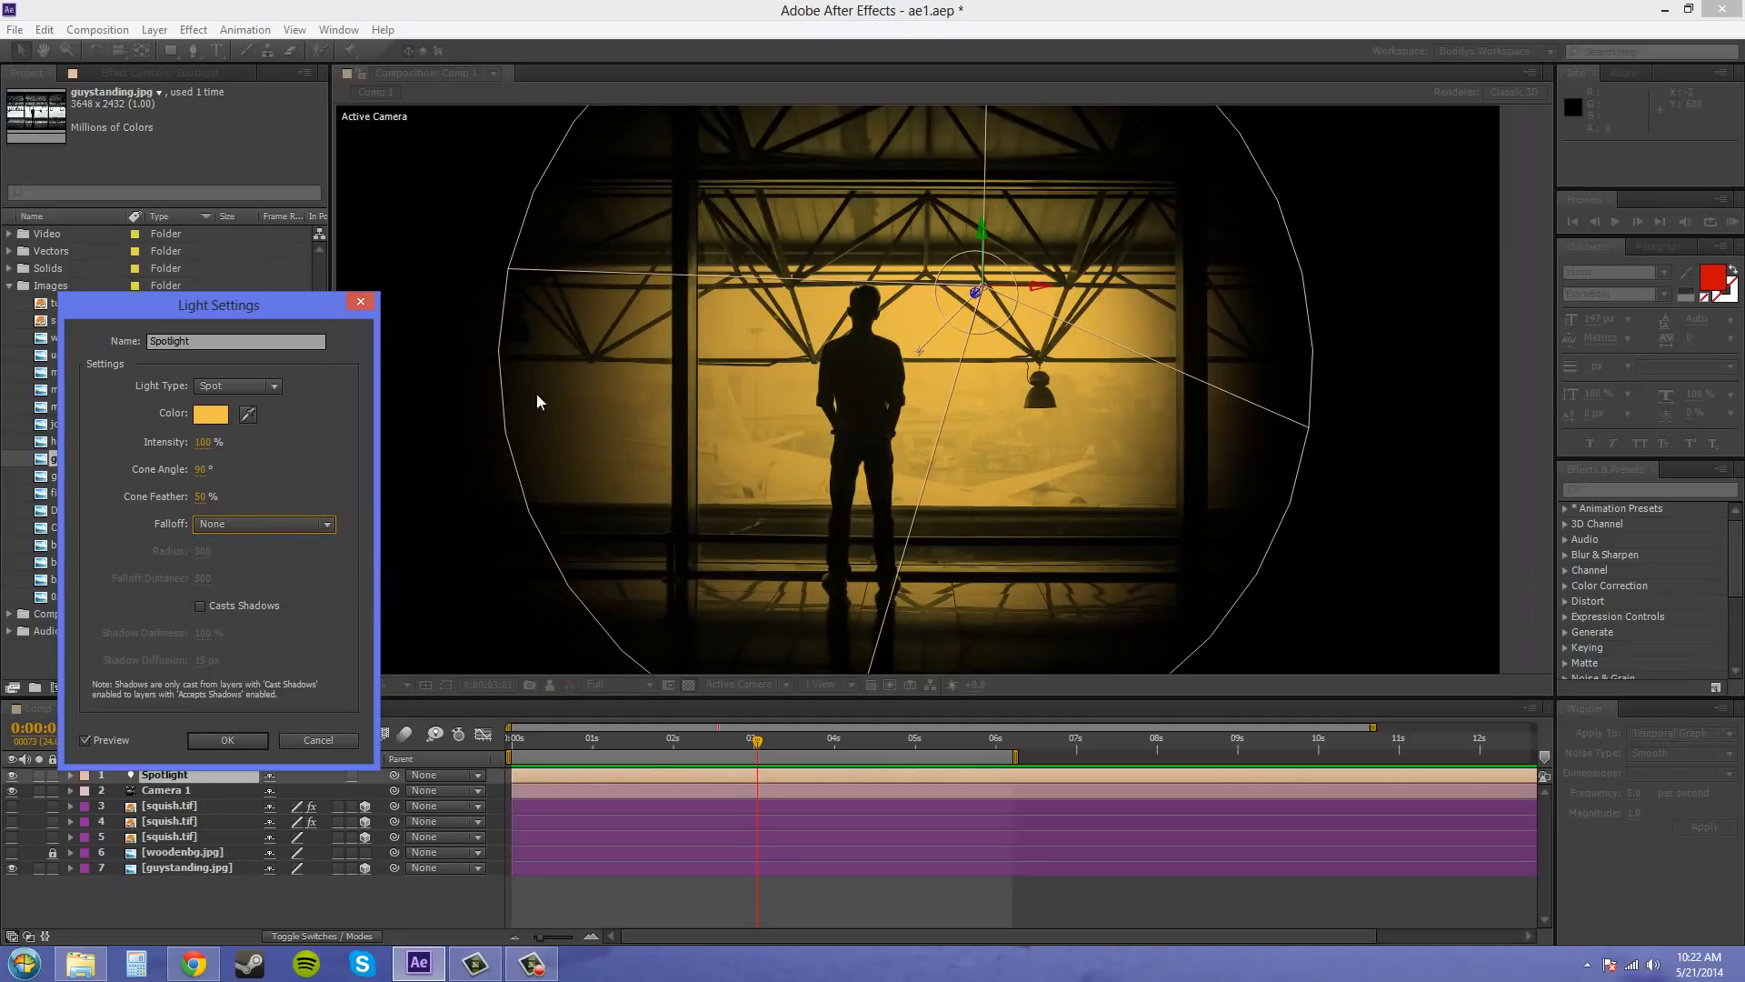
pyautogui.click(265, 527)
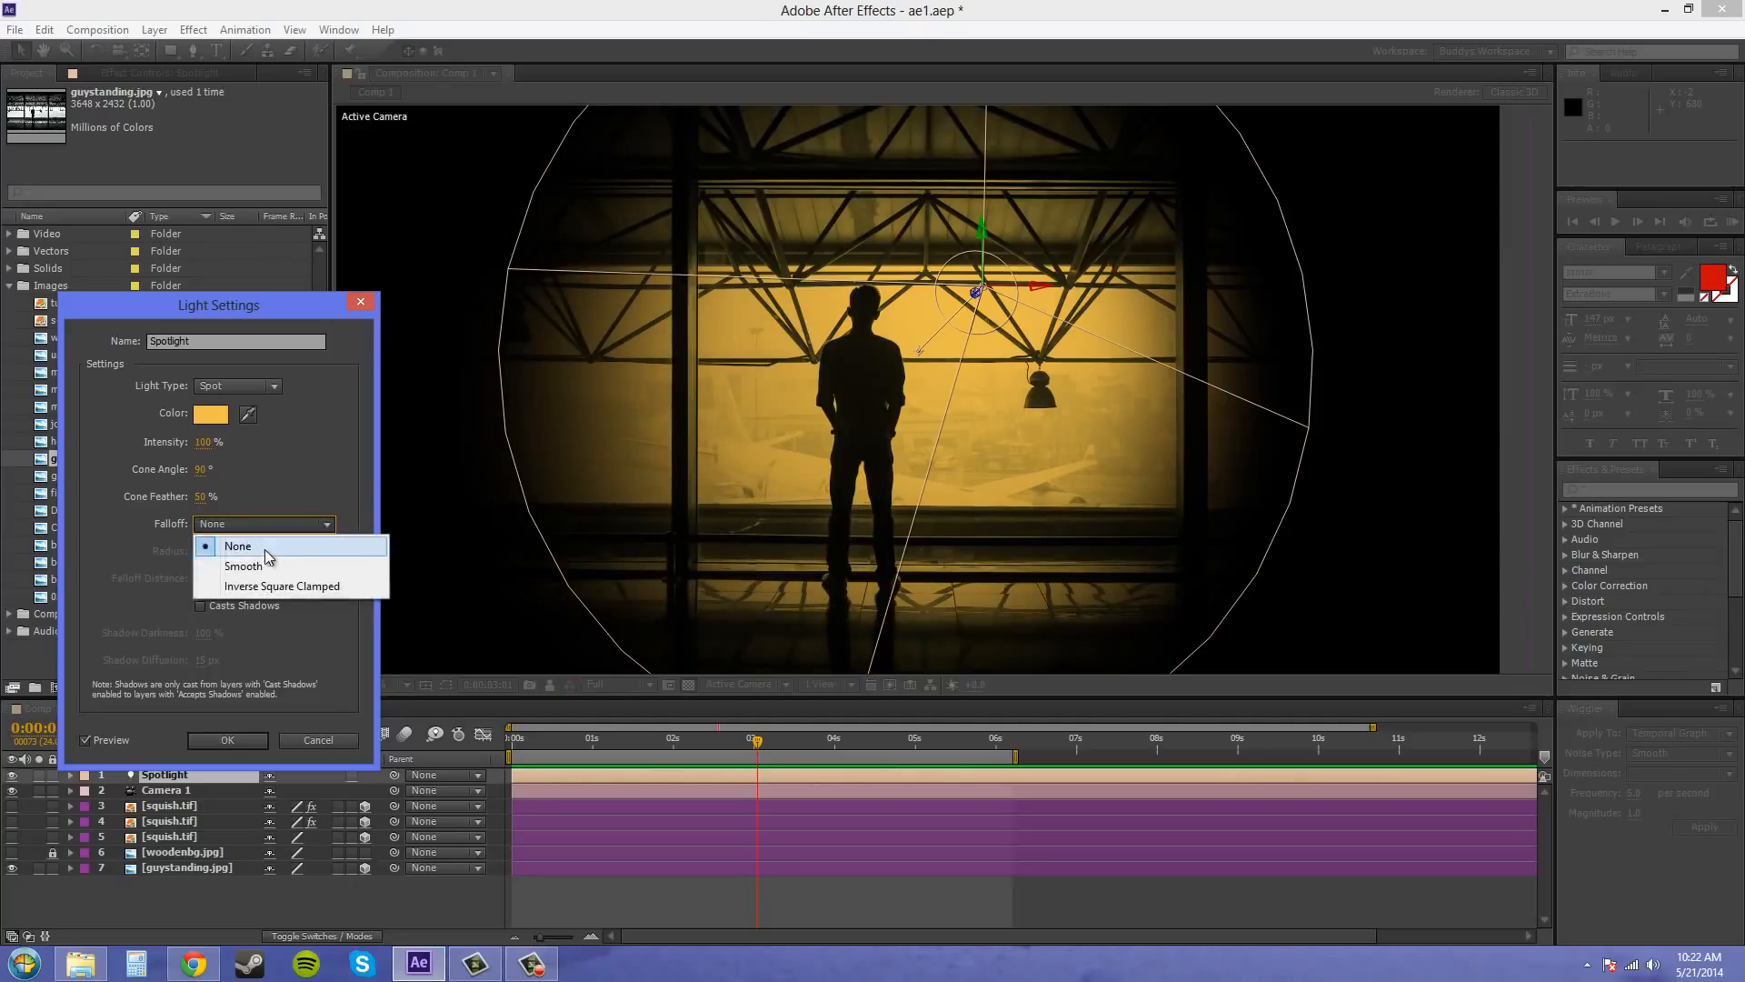
pyautogui.click(262, 563)
pyautogui.click(269, 523)
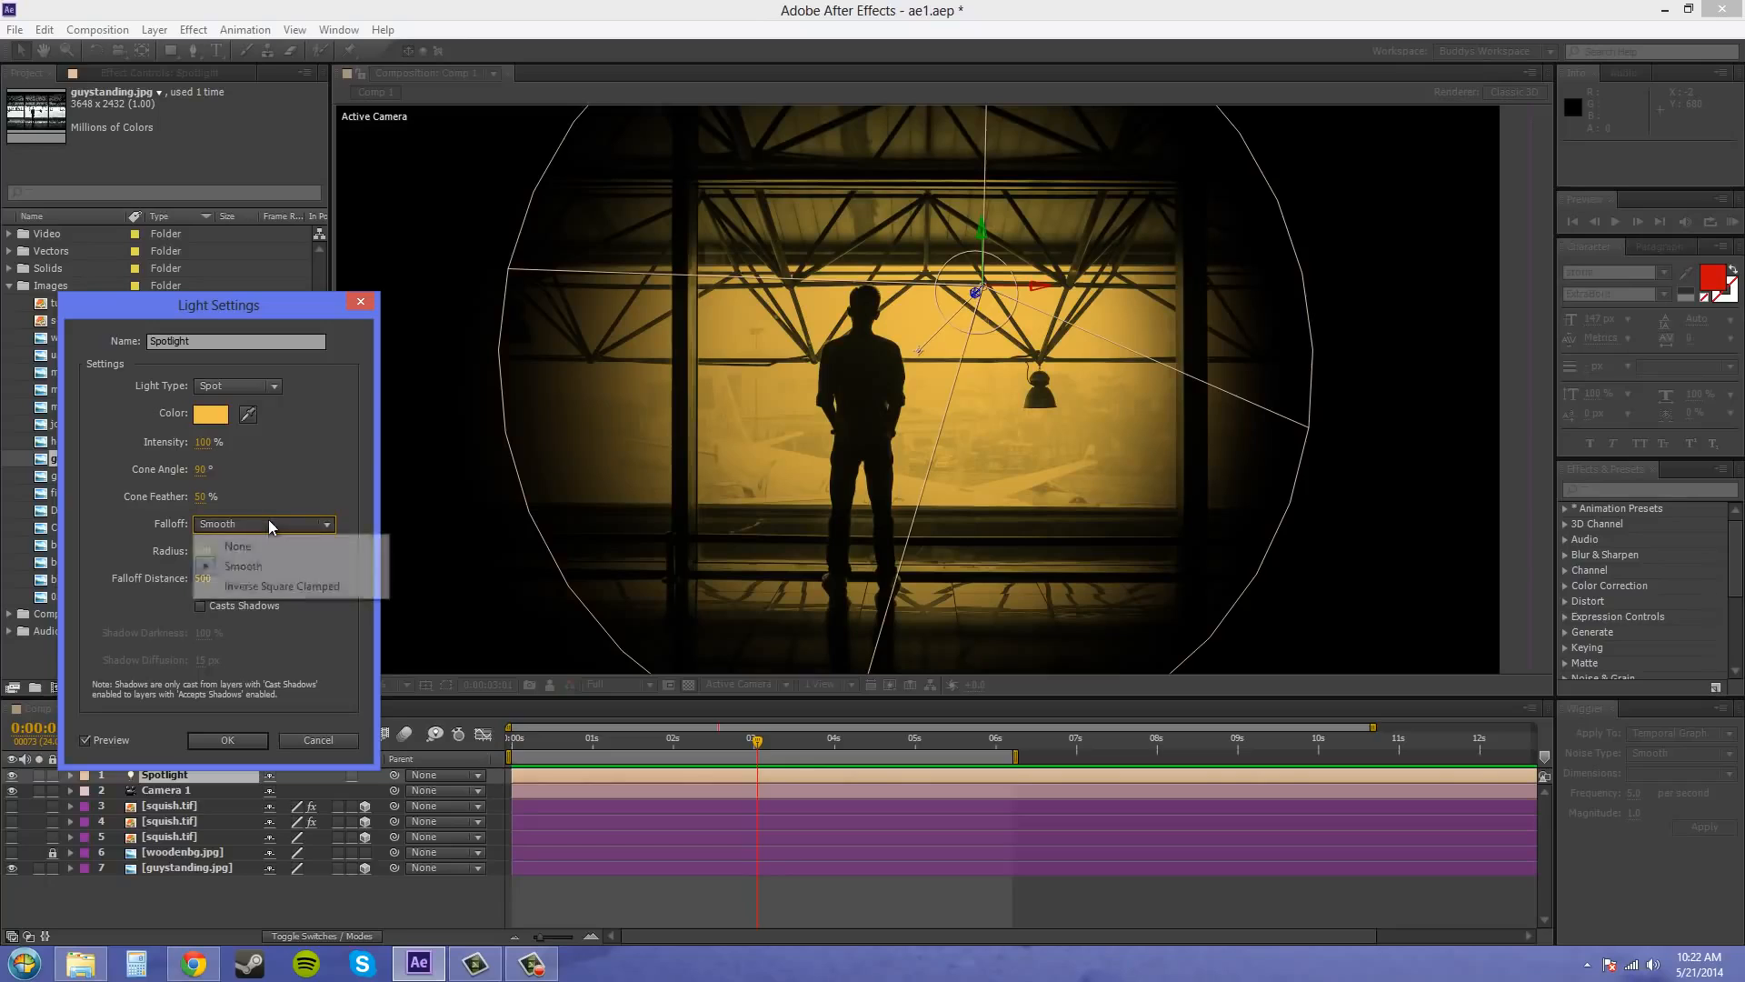
pyautogui.click(273, 587)
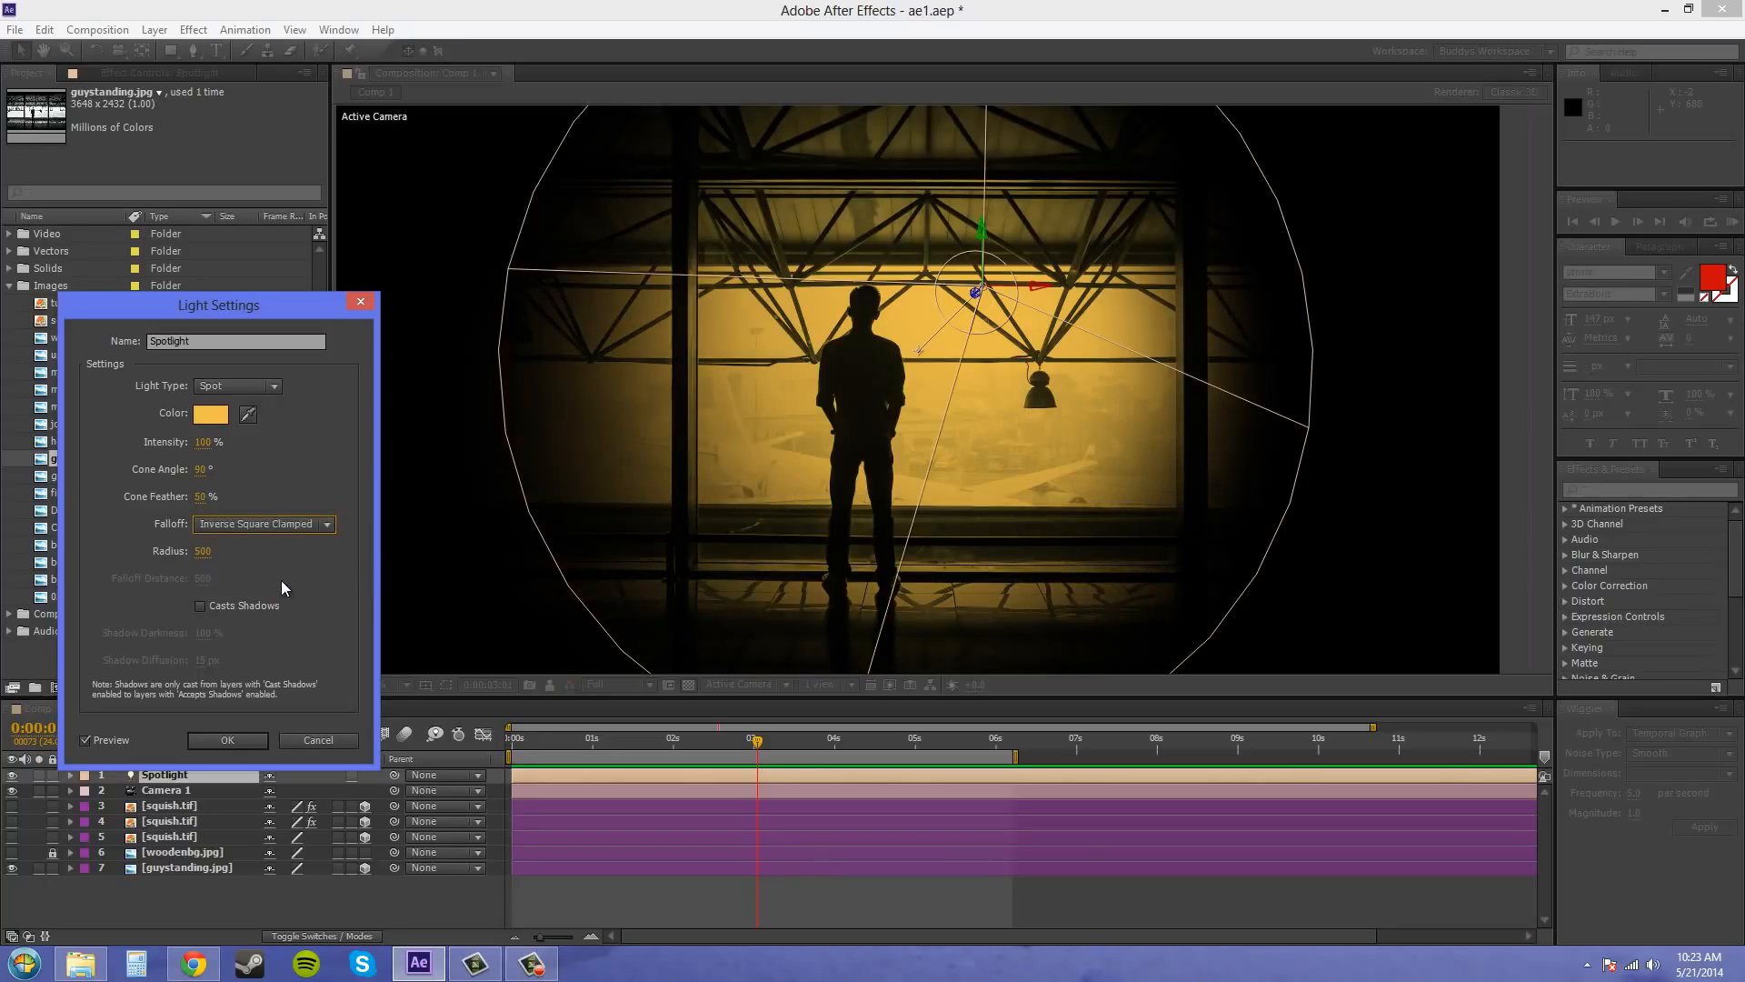
pyautogui.click(284, 523)
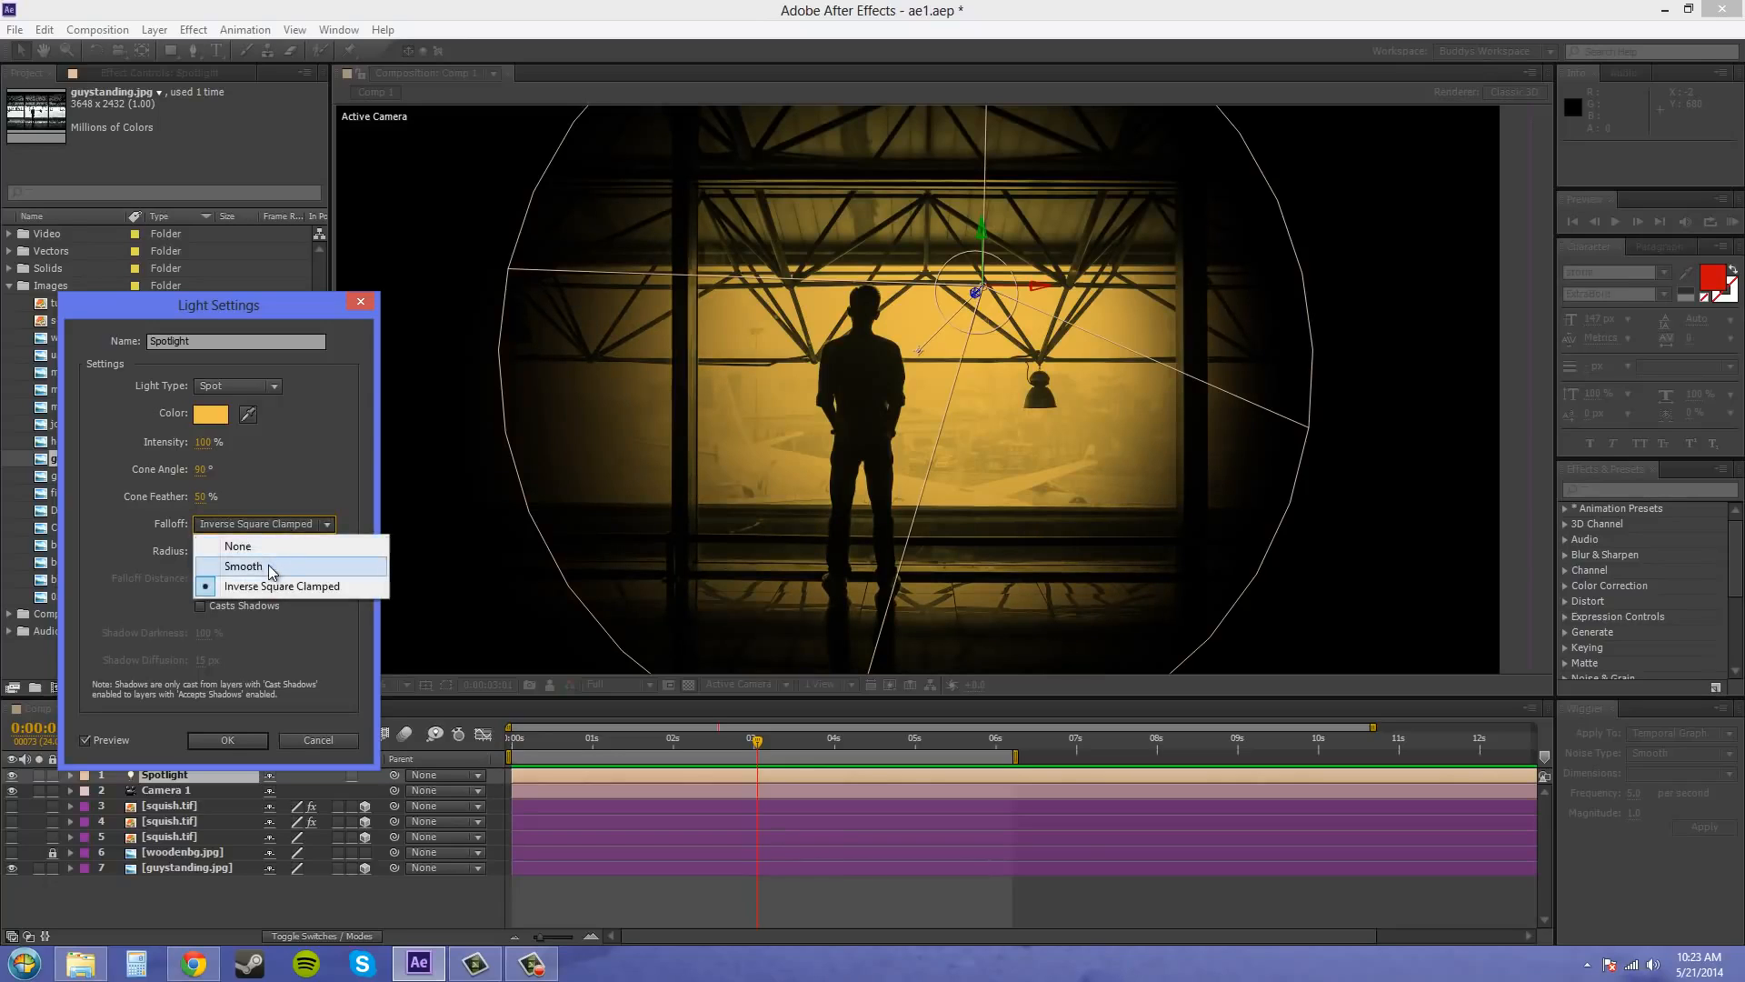
pyautogui.click(272, 565)
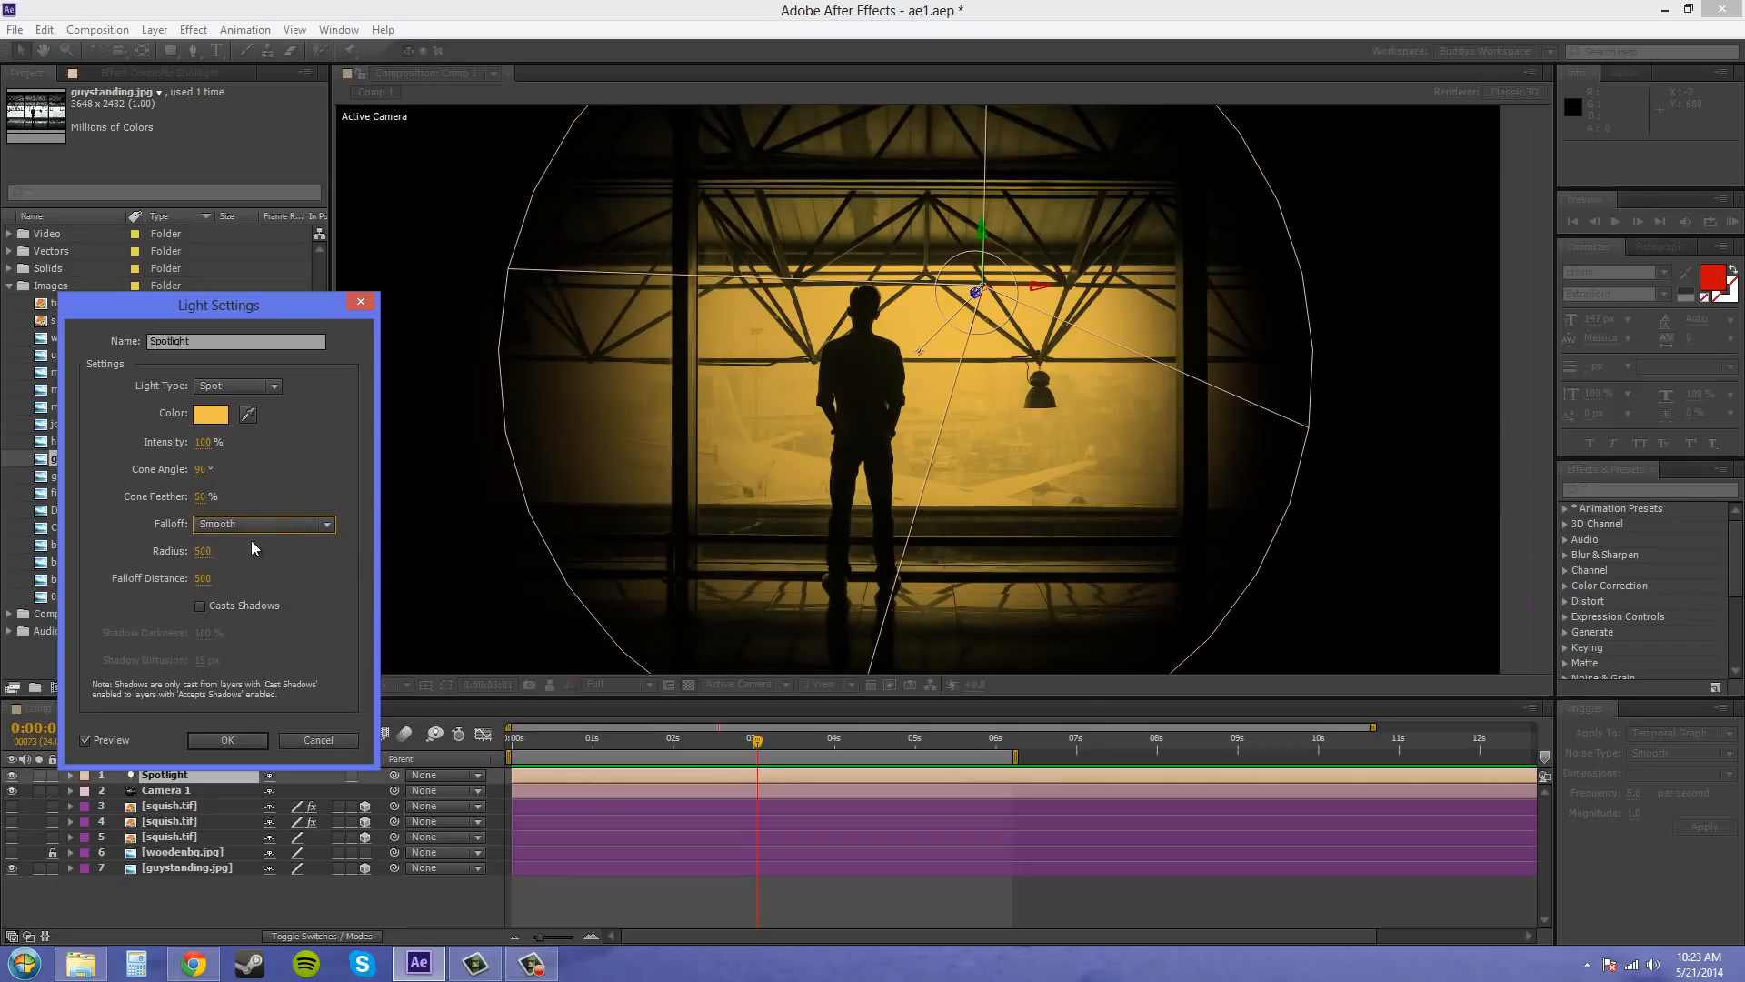
# Try the Spotlight's falloff radius at 200 and 1000, and return it to 500
pyautogui.click(203, 552)
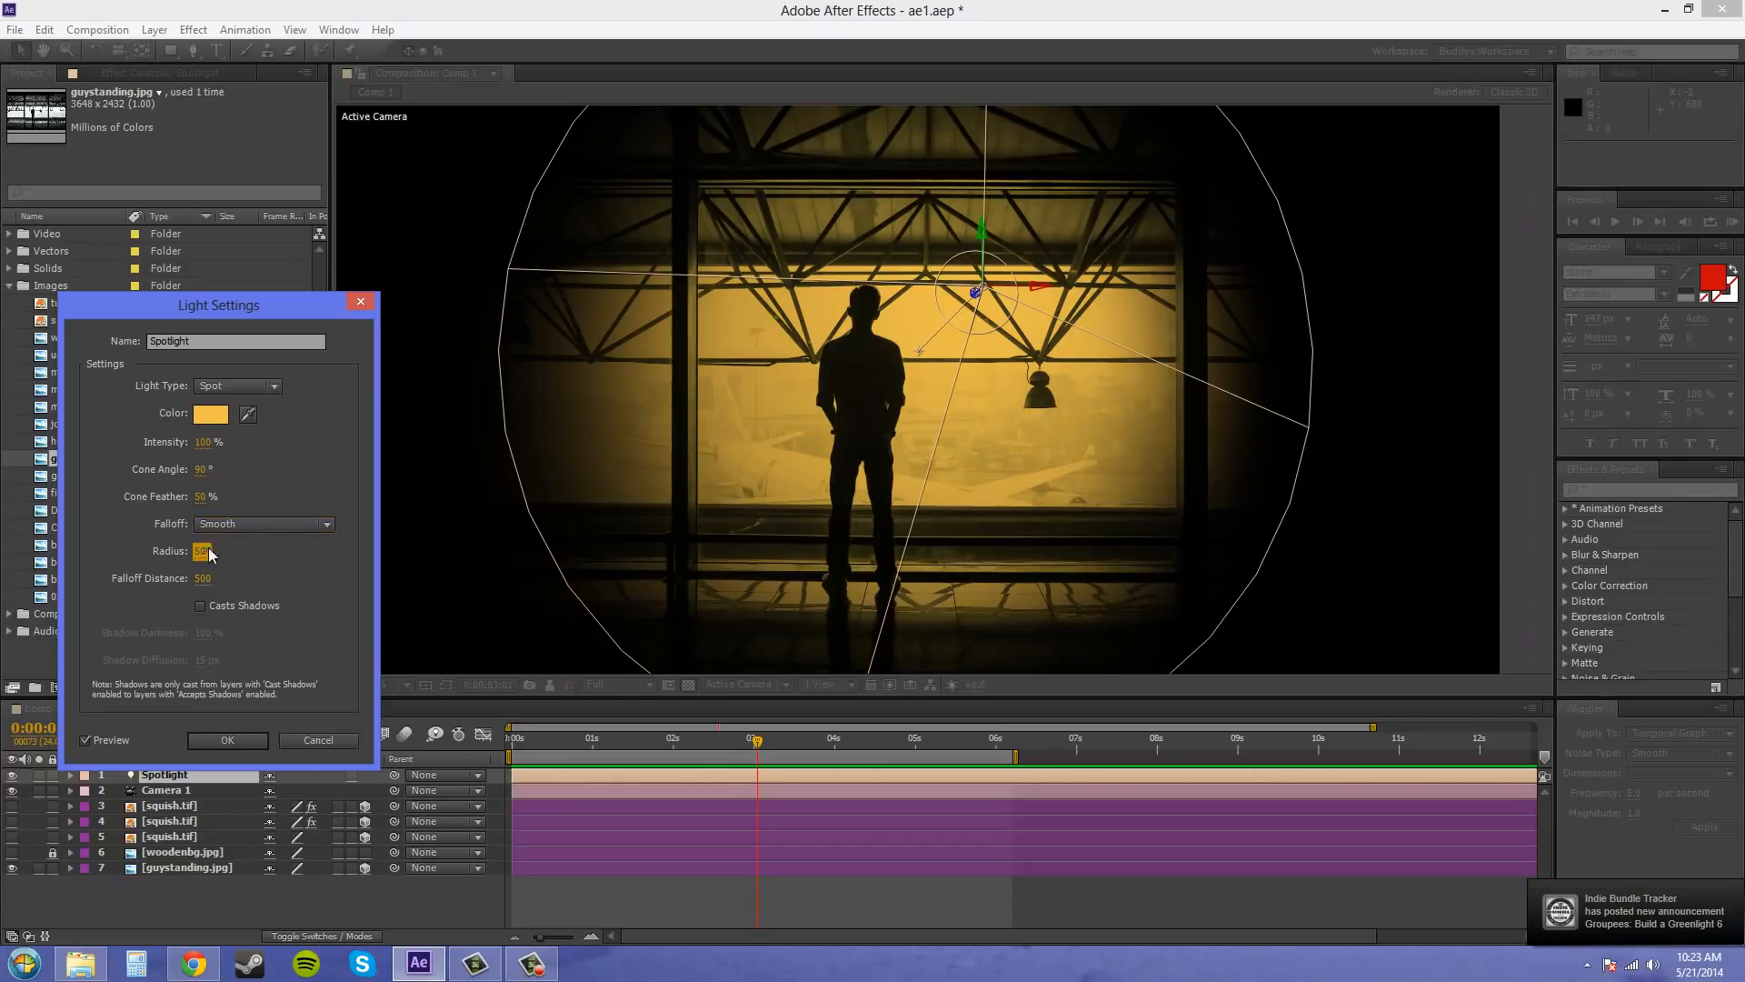
pyautogui.click(279, 557)
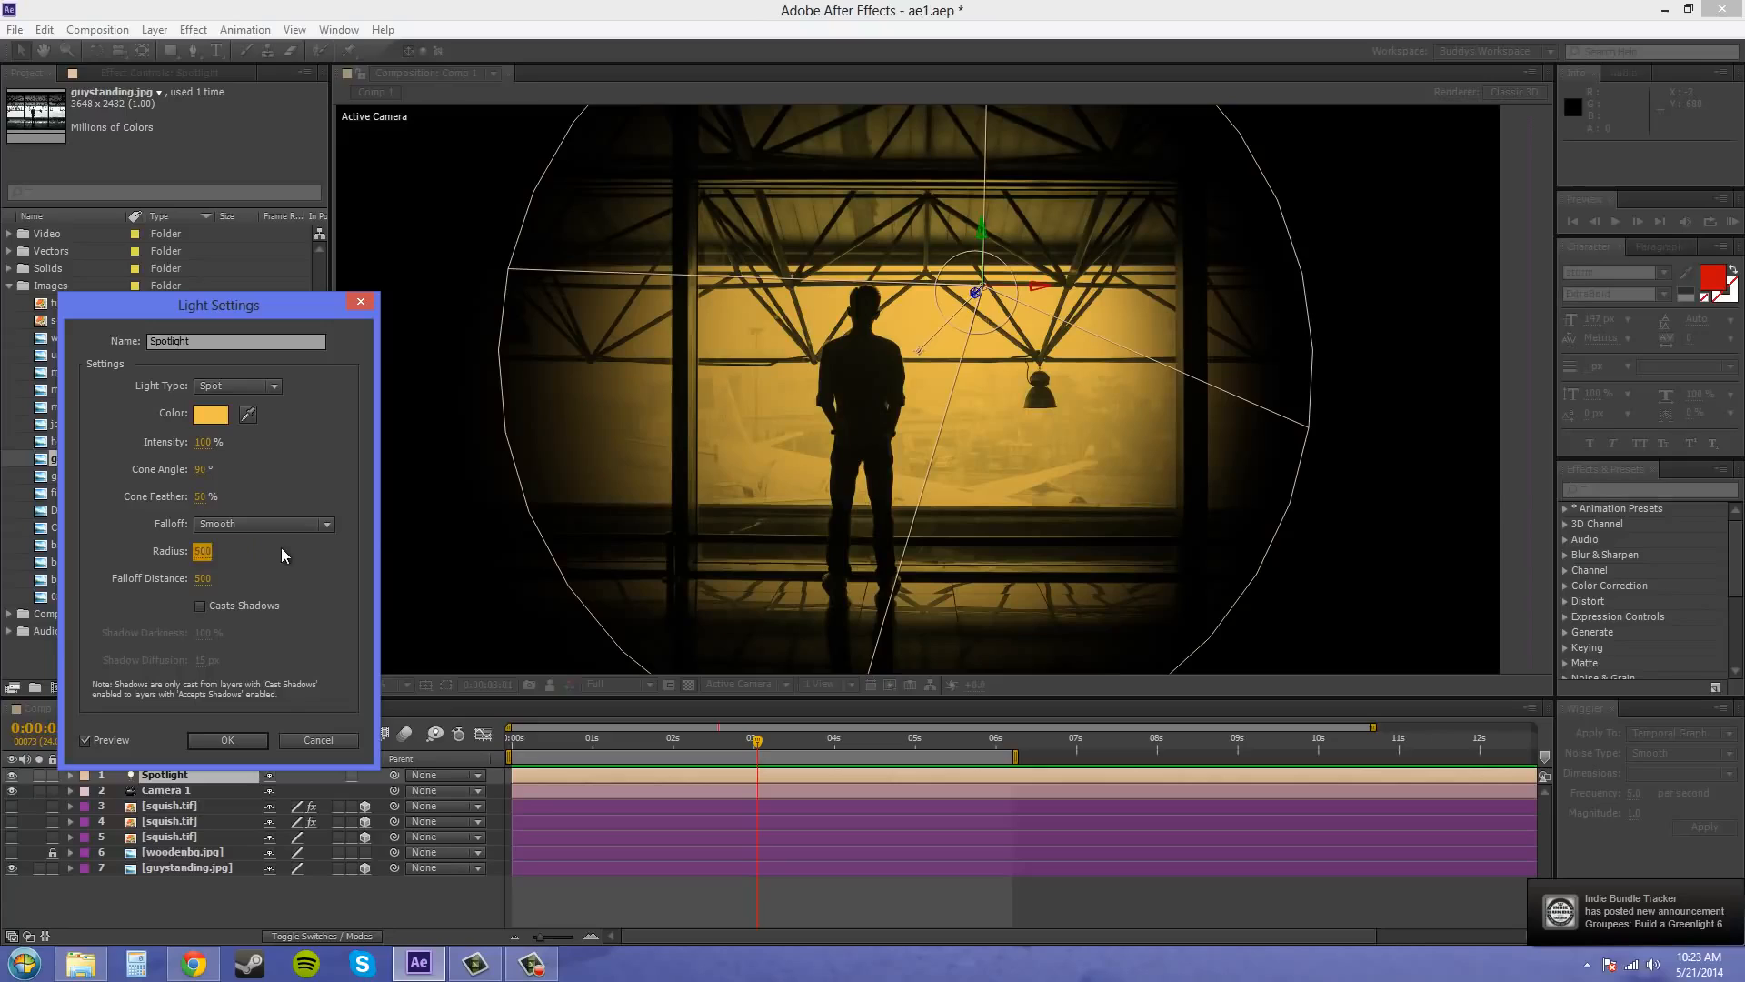
pyautogui.click(202, 551)
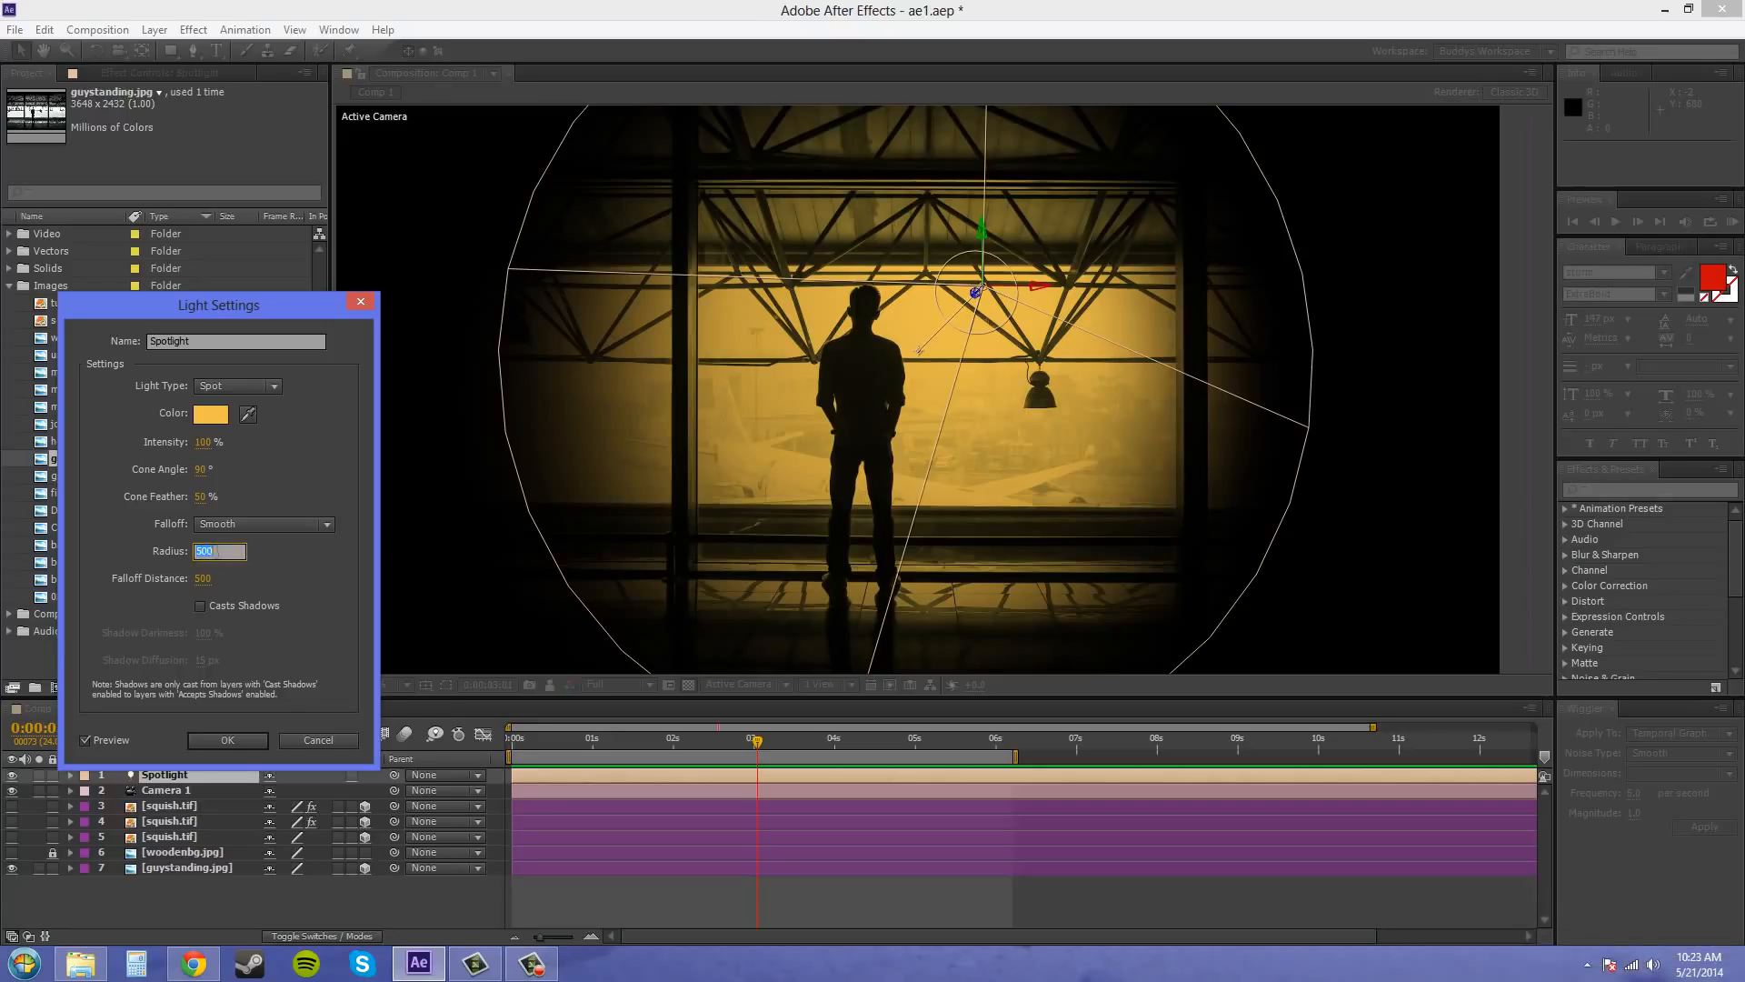
pyautogui.write('200')
pyautogui.click(320, 552)
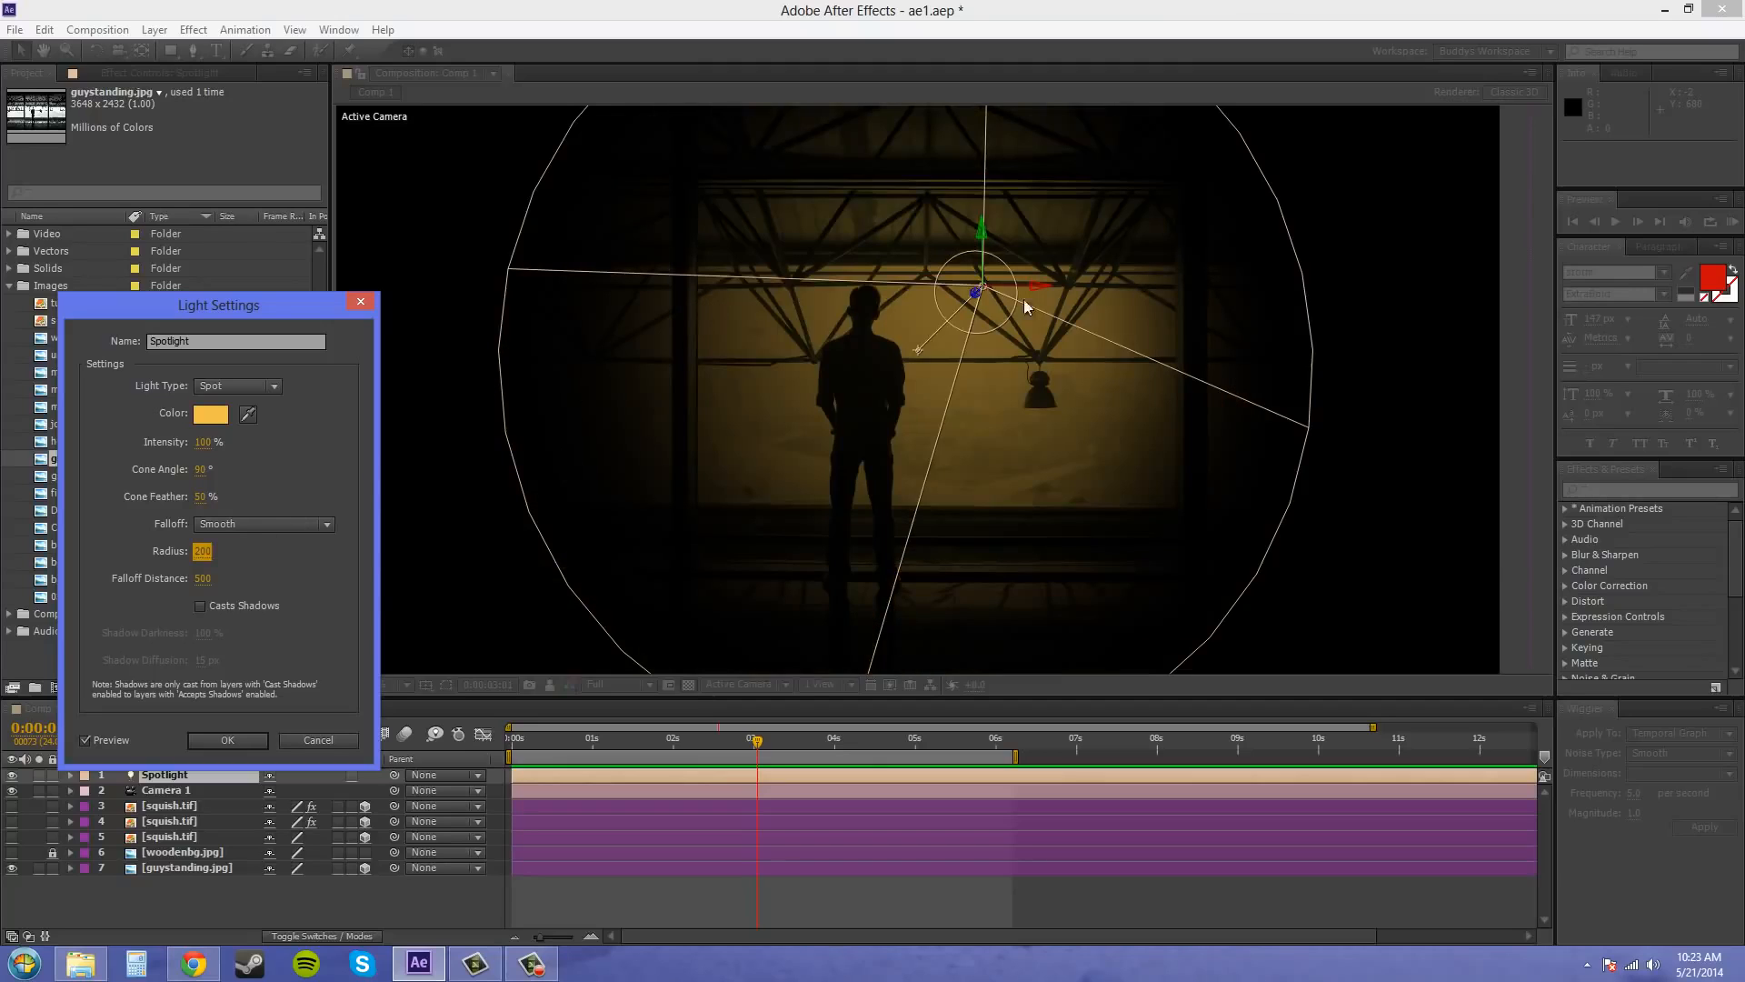
pyautogui.click(202, 551)
pyautogui.write('1000')
pyautogui.press('Return')
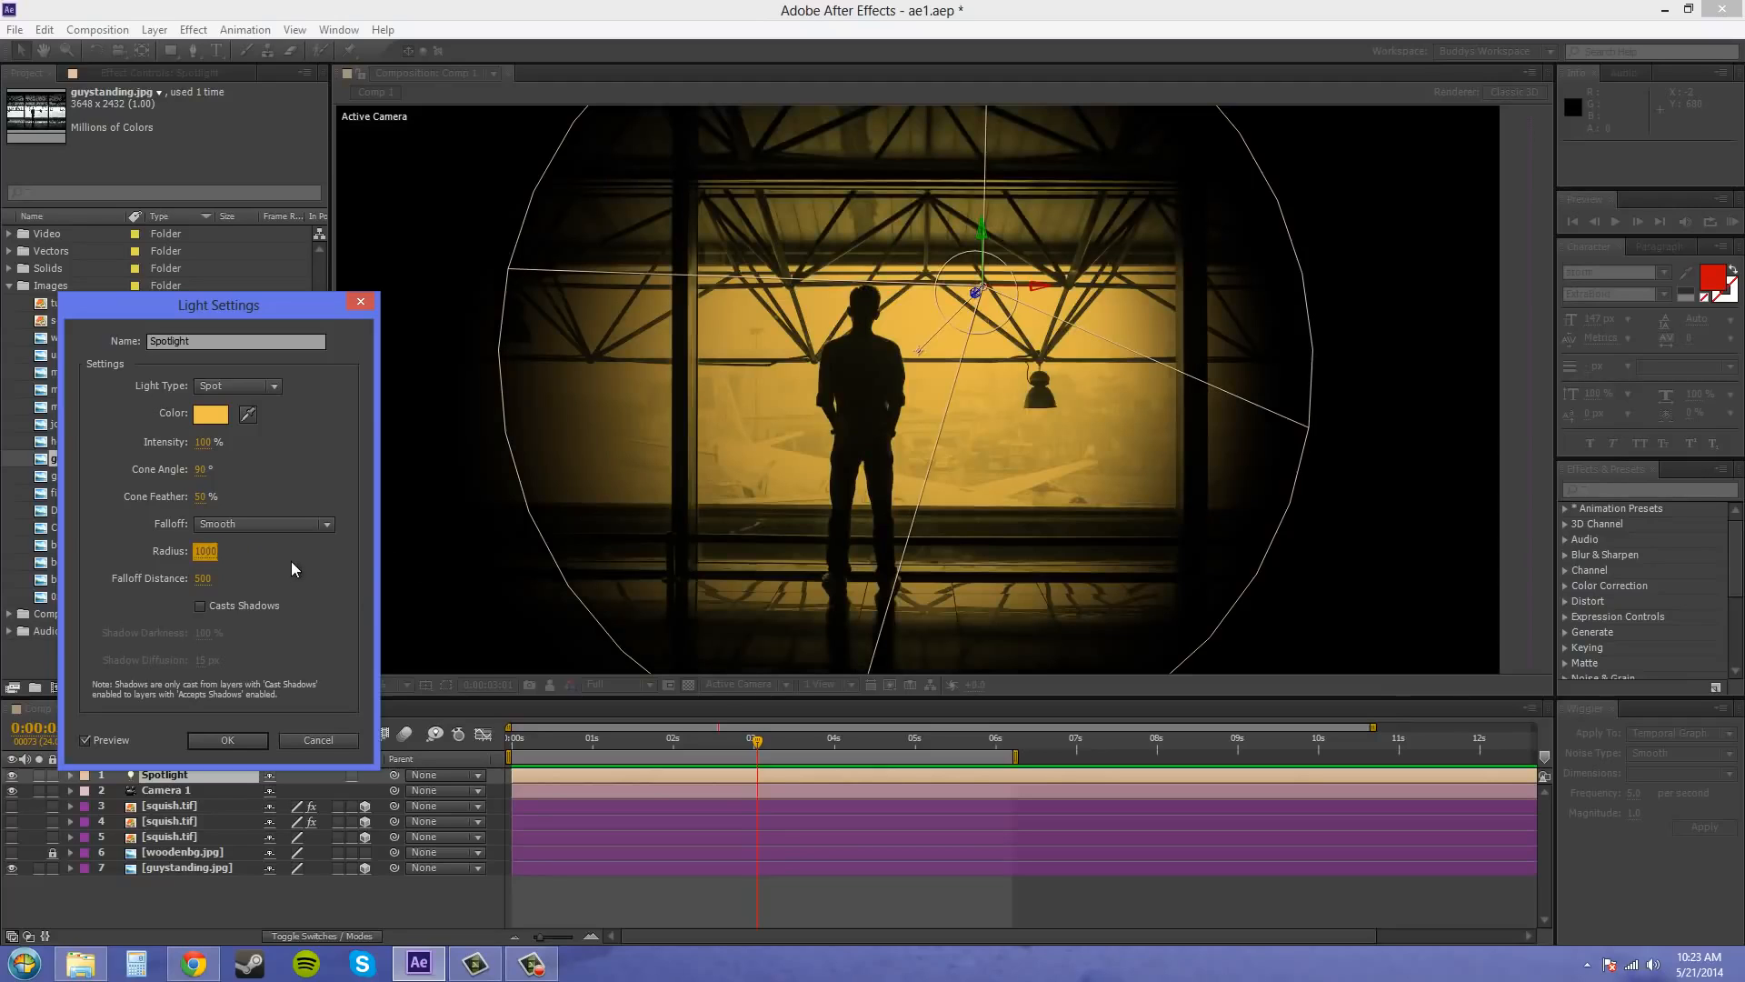
pyautogui.click(207, 549)
pyautogui.write('5')
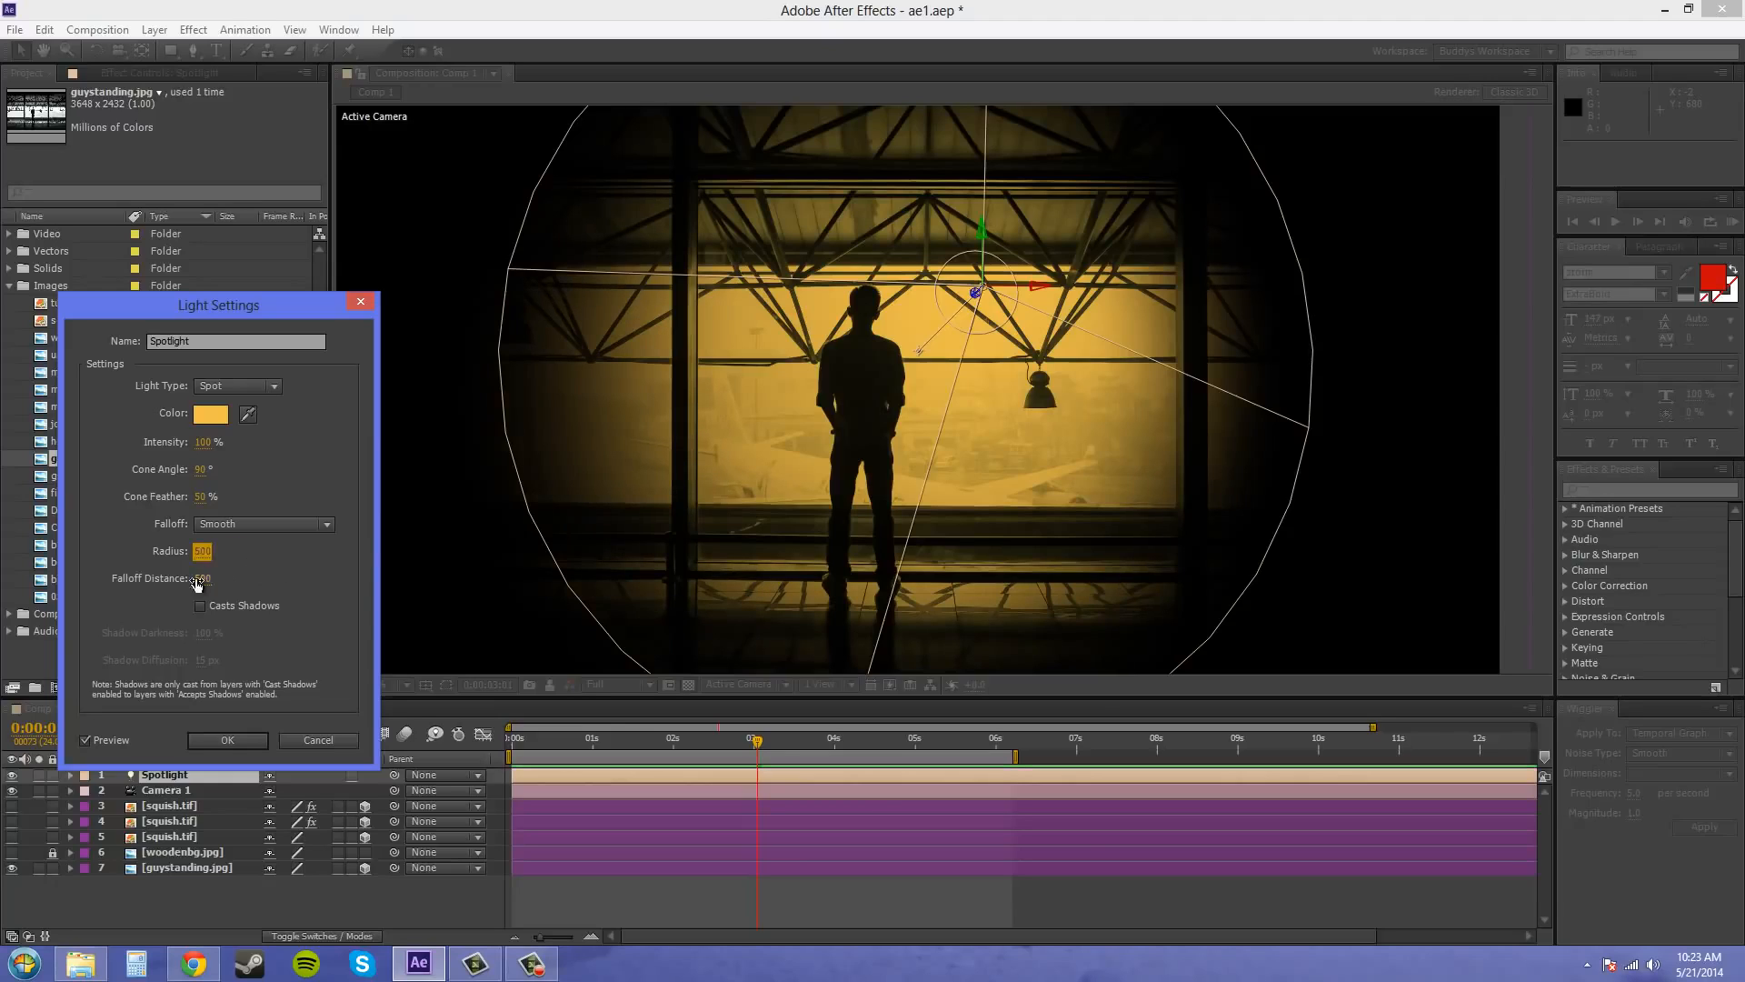
pyautogui.press('Tab')
# Try much shorter and longer falloff distances on the Spotlight to compare how far the light fades
pyautogui.click(205, 579)
pyautogui.click(275, 578)
pyautogui.moveTo(203, 583); pyautogui.dragTo(84, 565)
pyautogui.moveTo(202, 579); pyautogui.dragTo(170, 590)
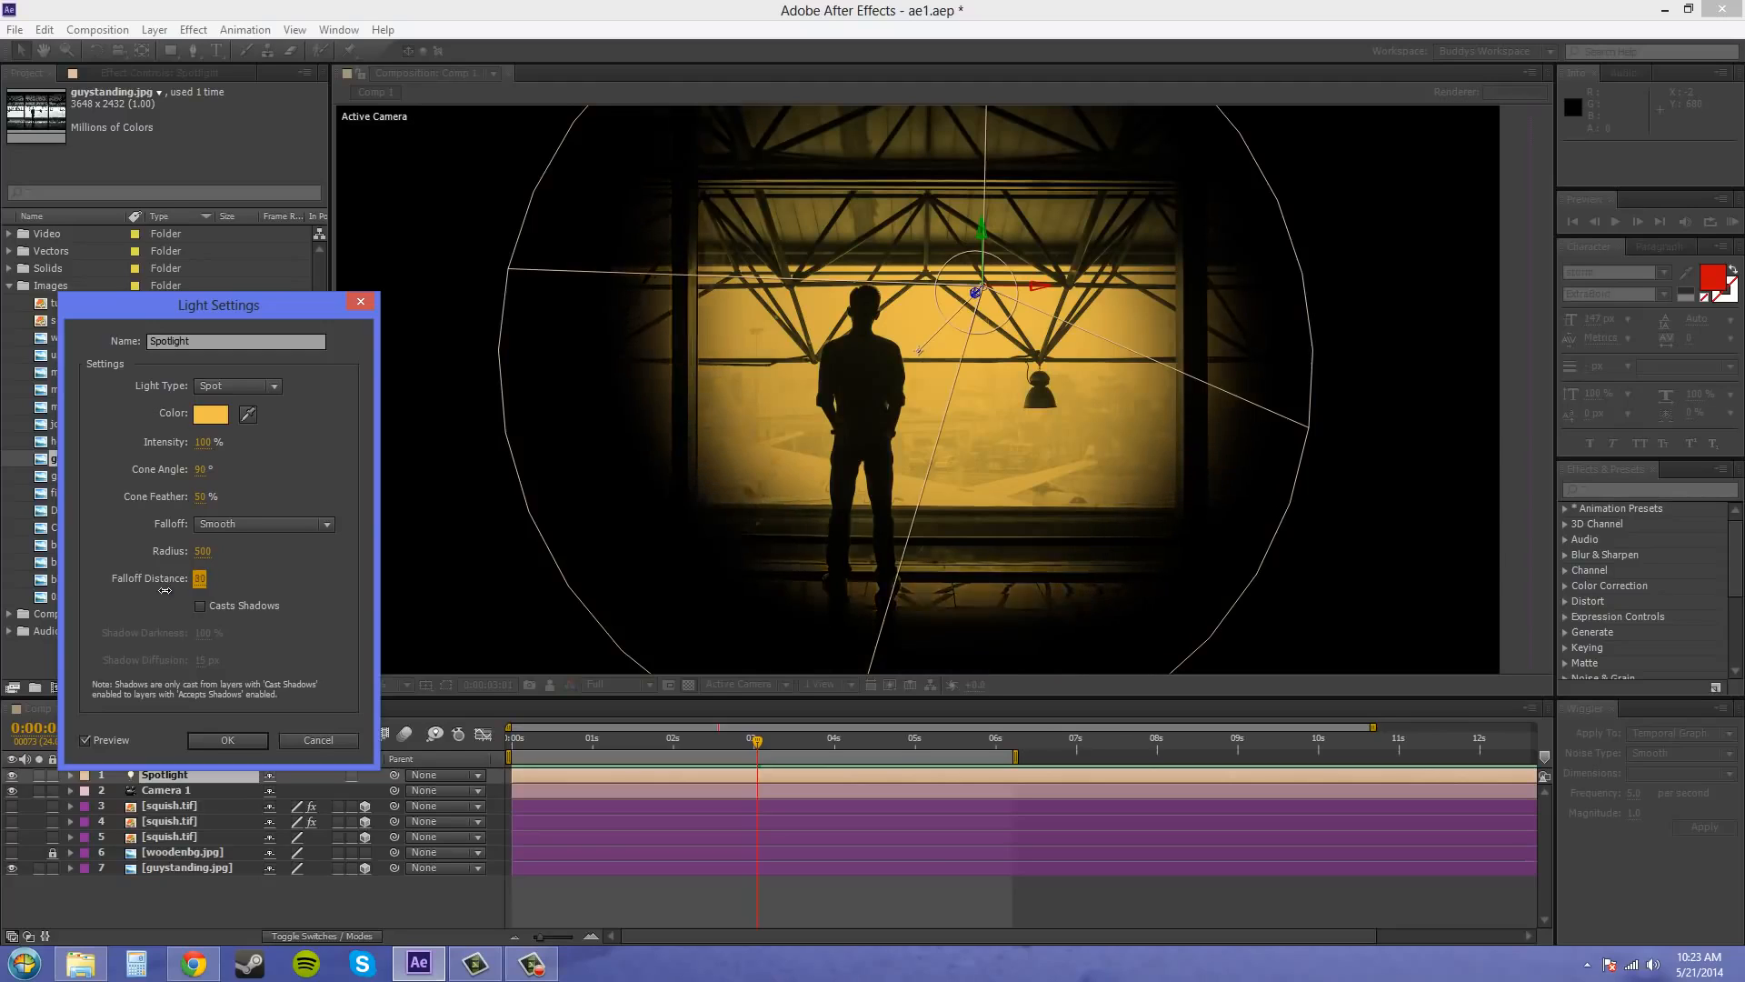
pyautogui.moveTo(173, 591); pyautogui.dragTo(157, 598)
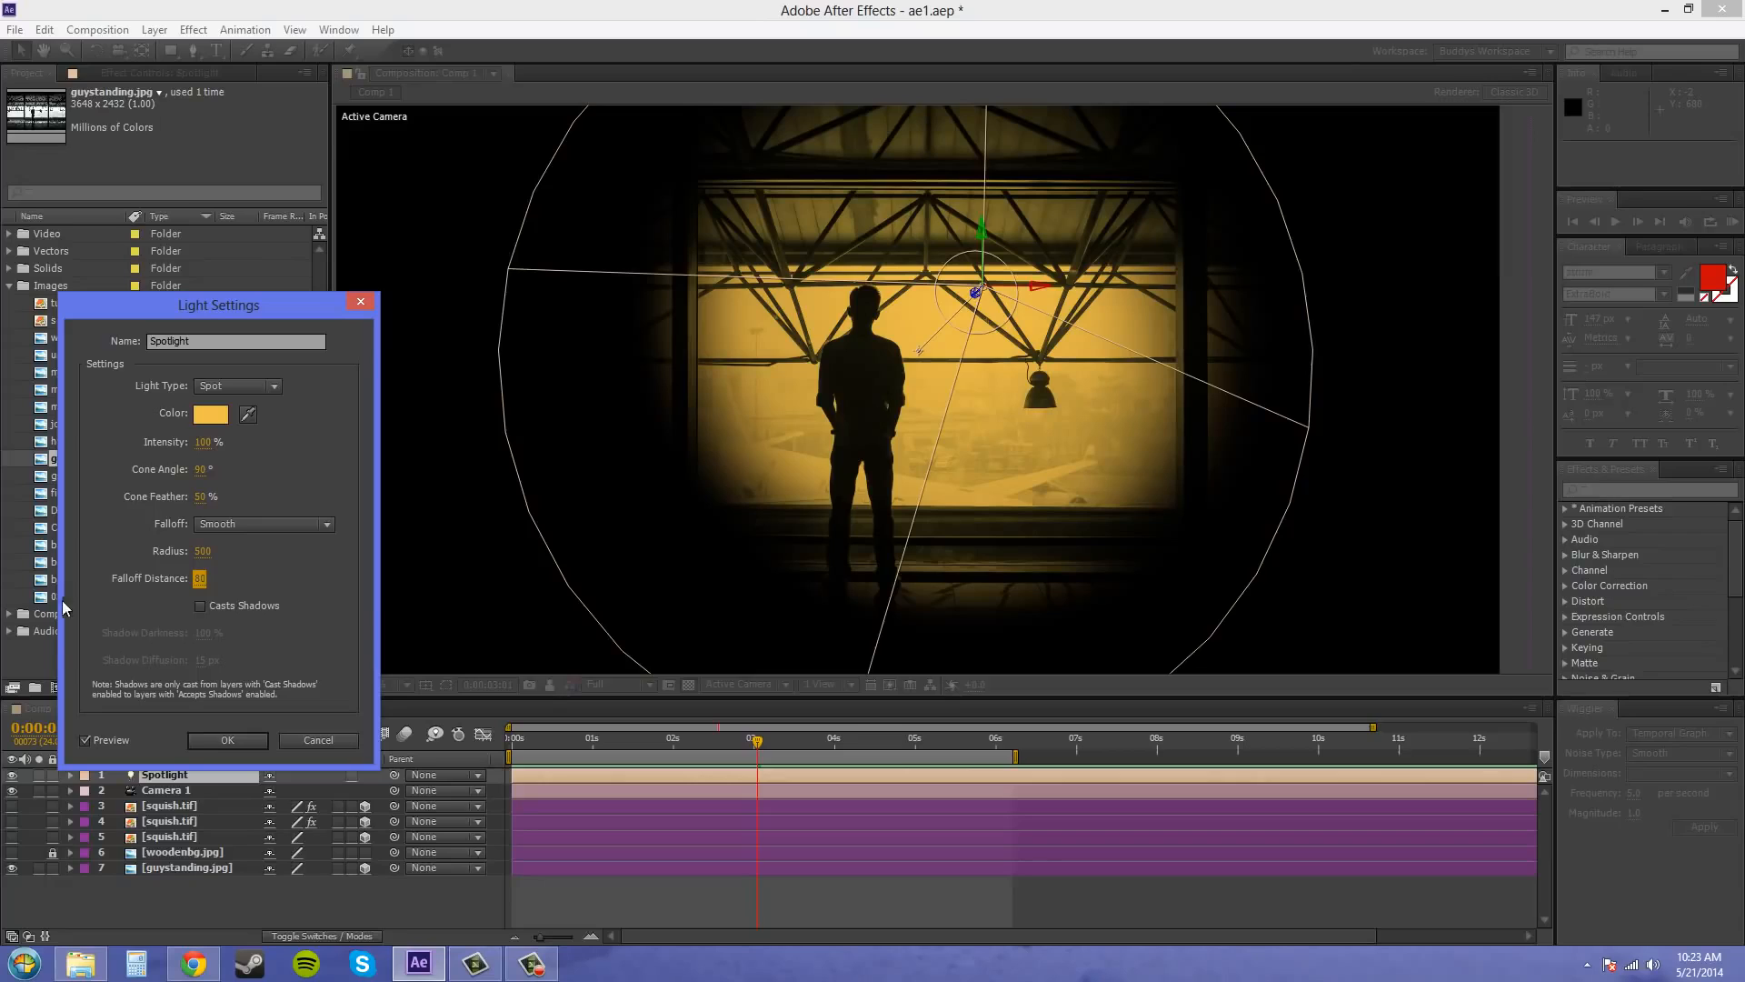
pyautogui.moveTo(201, 574); pyautogui.dragTo(859, 549)
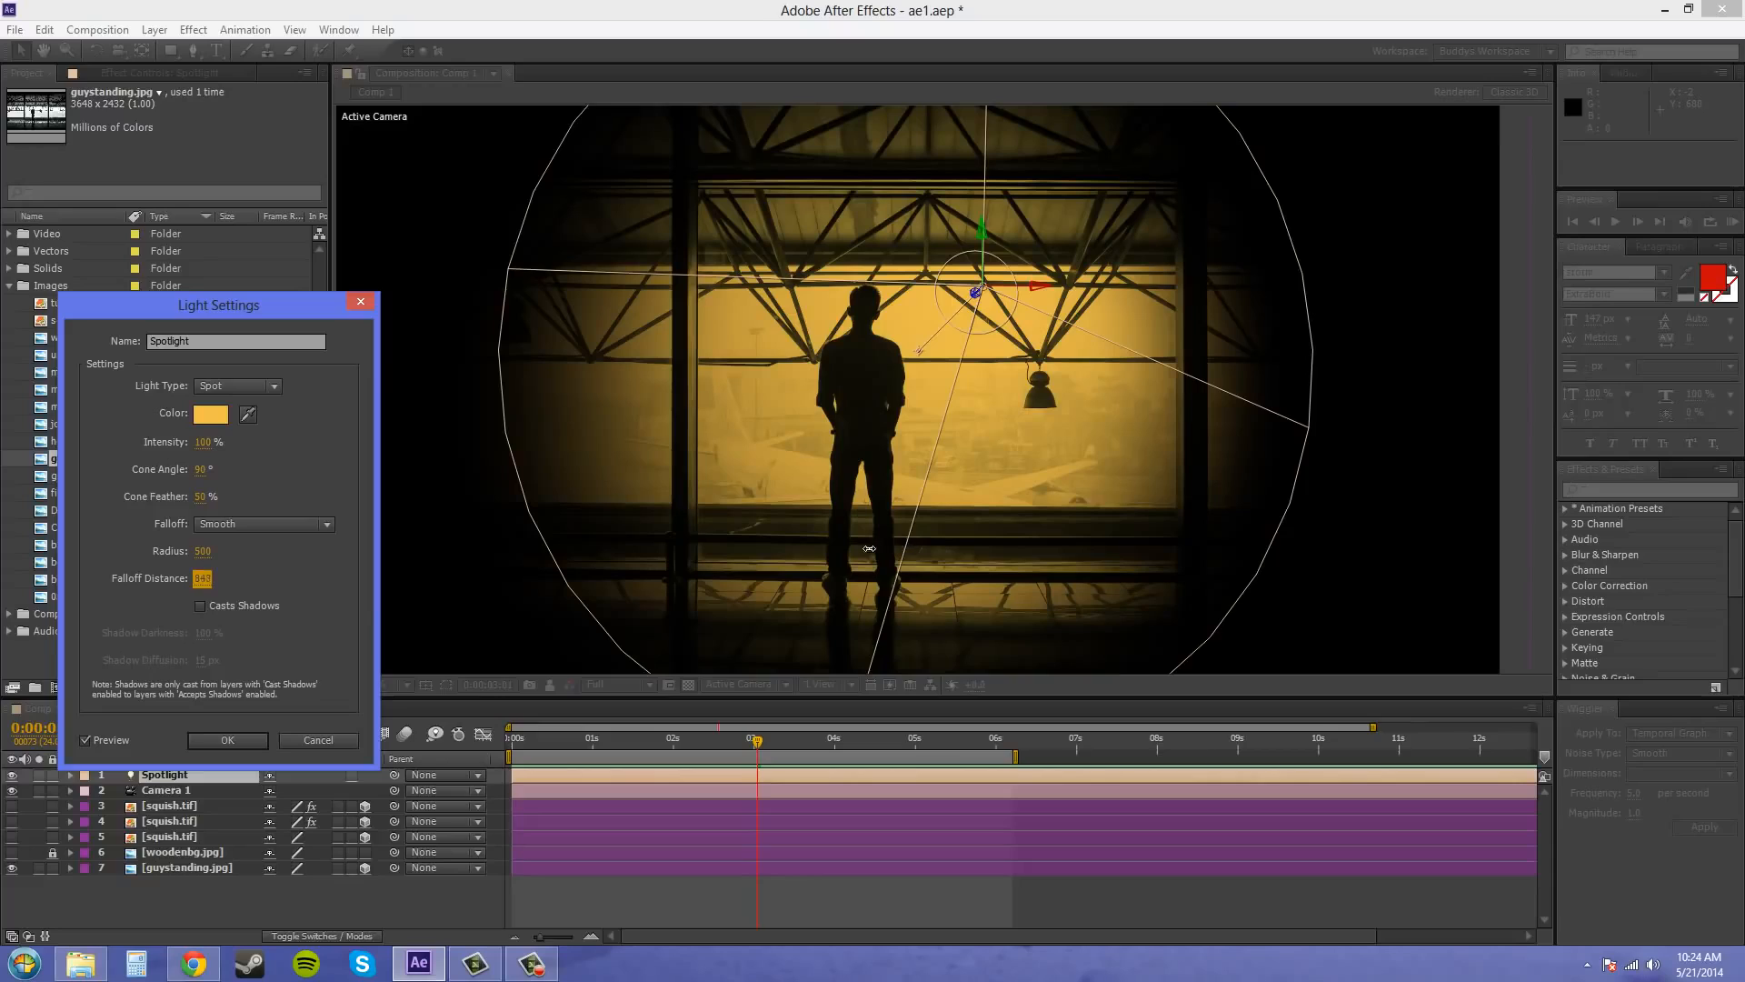
# Try the Spotlight's falloff distance at 5400 and return it to 500
pyautogui.click(204, 578)
pyautogui.write('5400')
pyautogui.press('Return')
pyautogui.click(206, 578)
pyautogui.write('500')
pyautogui.press('Return')
# Set the Spotlight's falloff to None and apply the light settings with Casts Shadows off
pyautogui.click(275, 525)
pyautogui.click(265, 545)
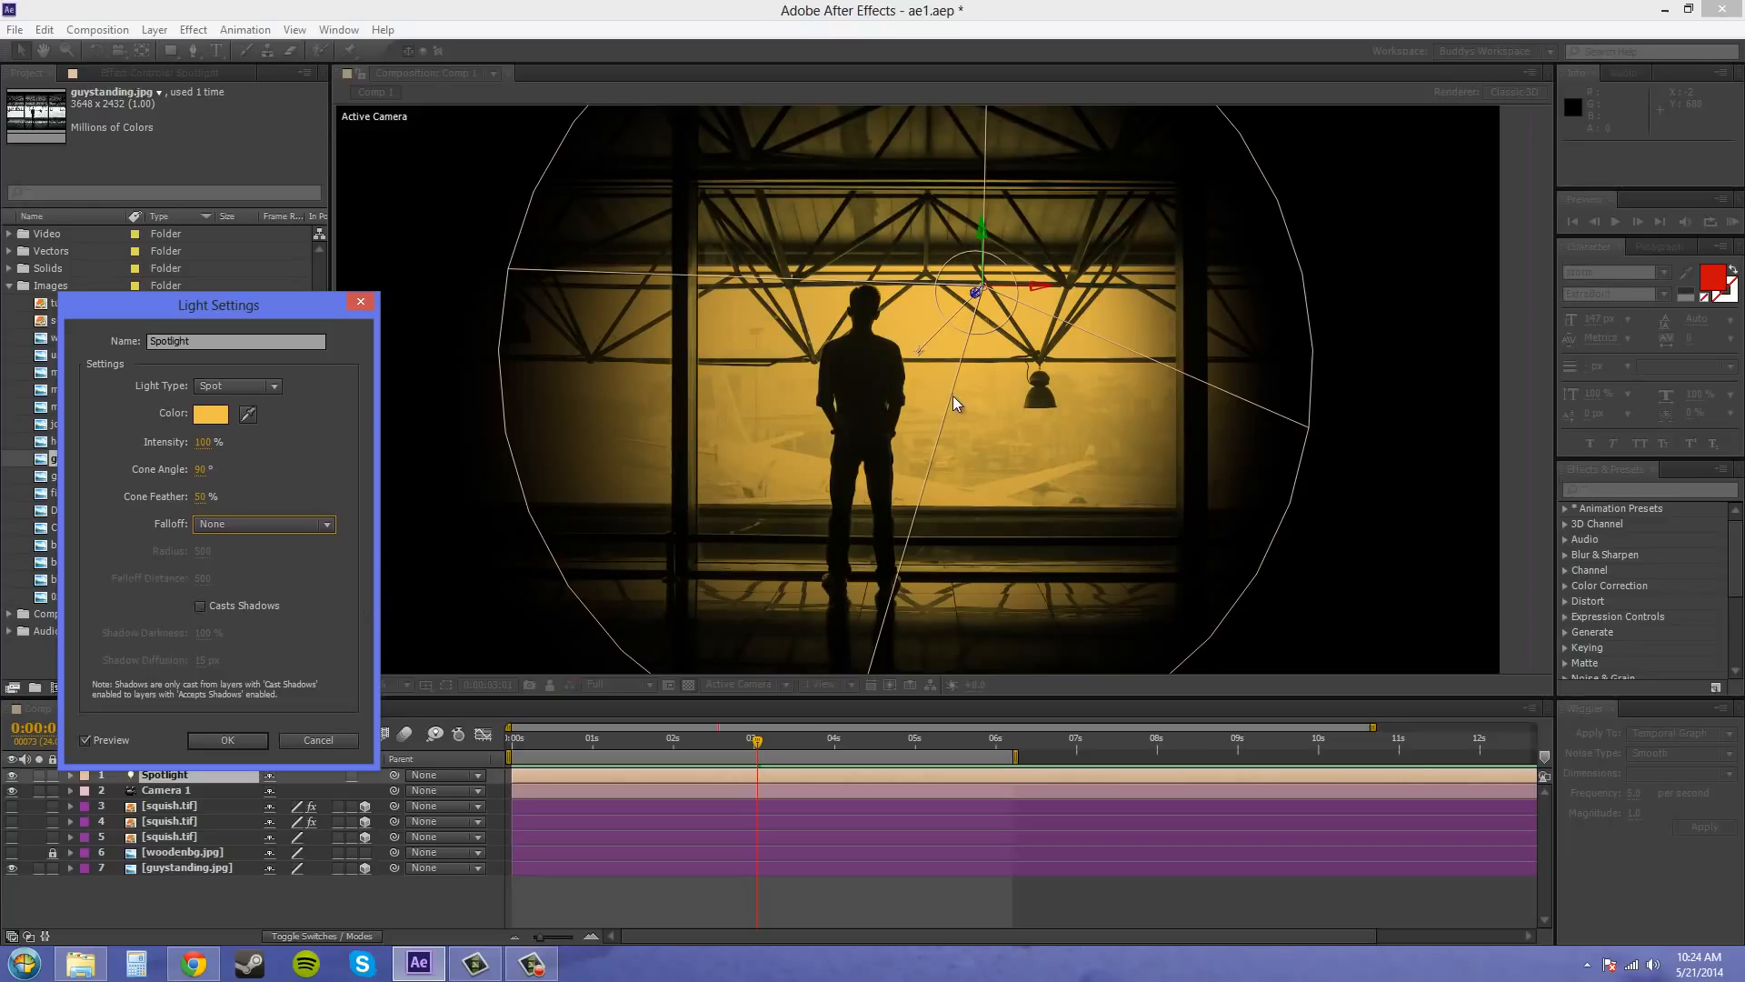
pyautogui.click(200, 605)
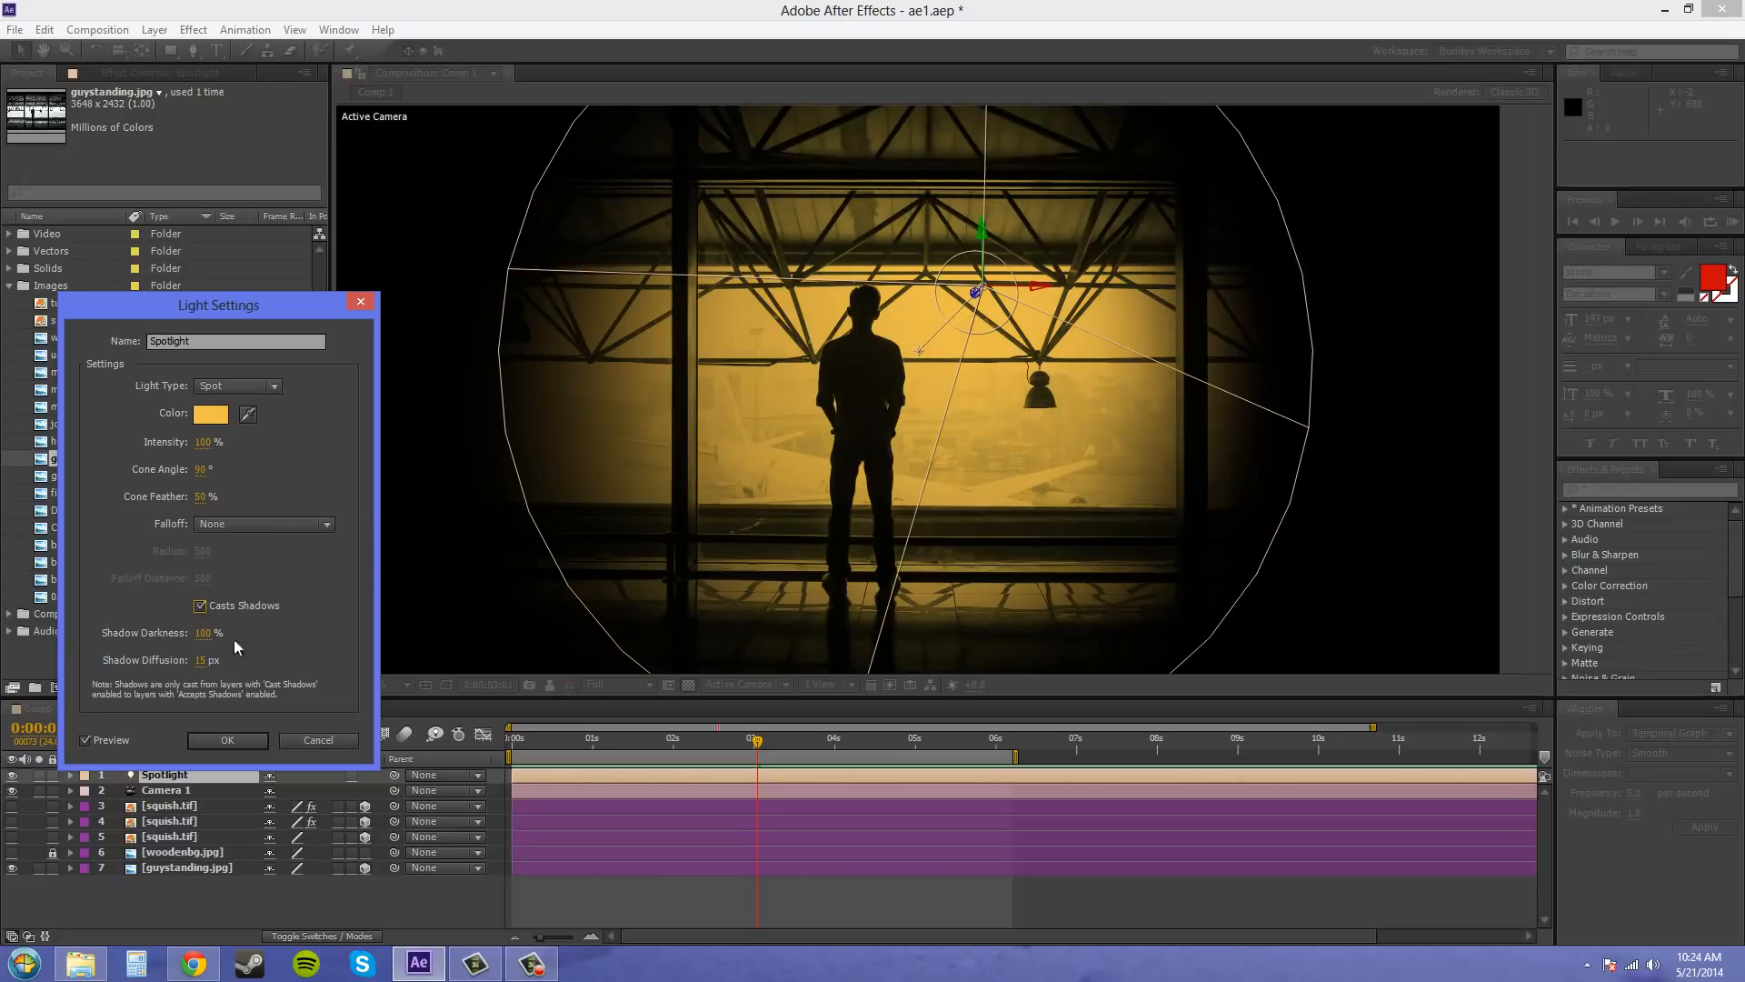
pyautogui.click(200, 606)
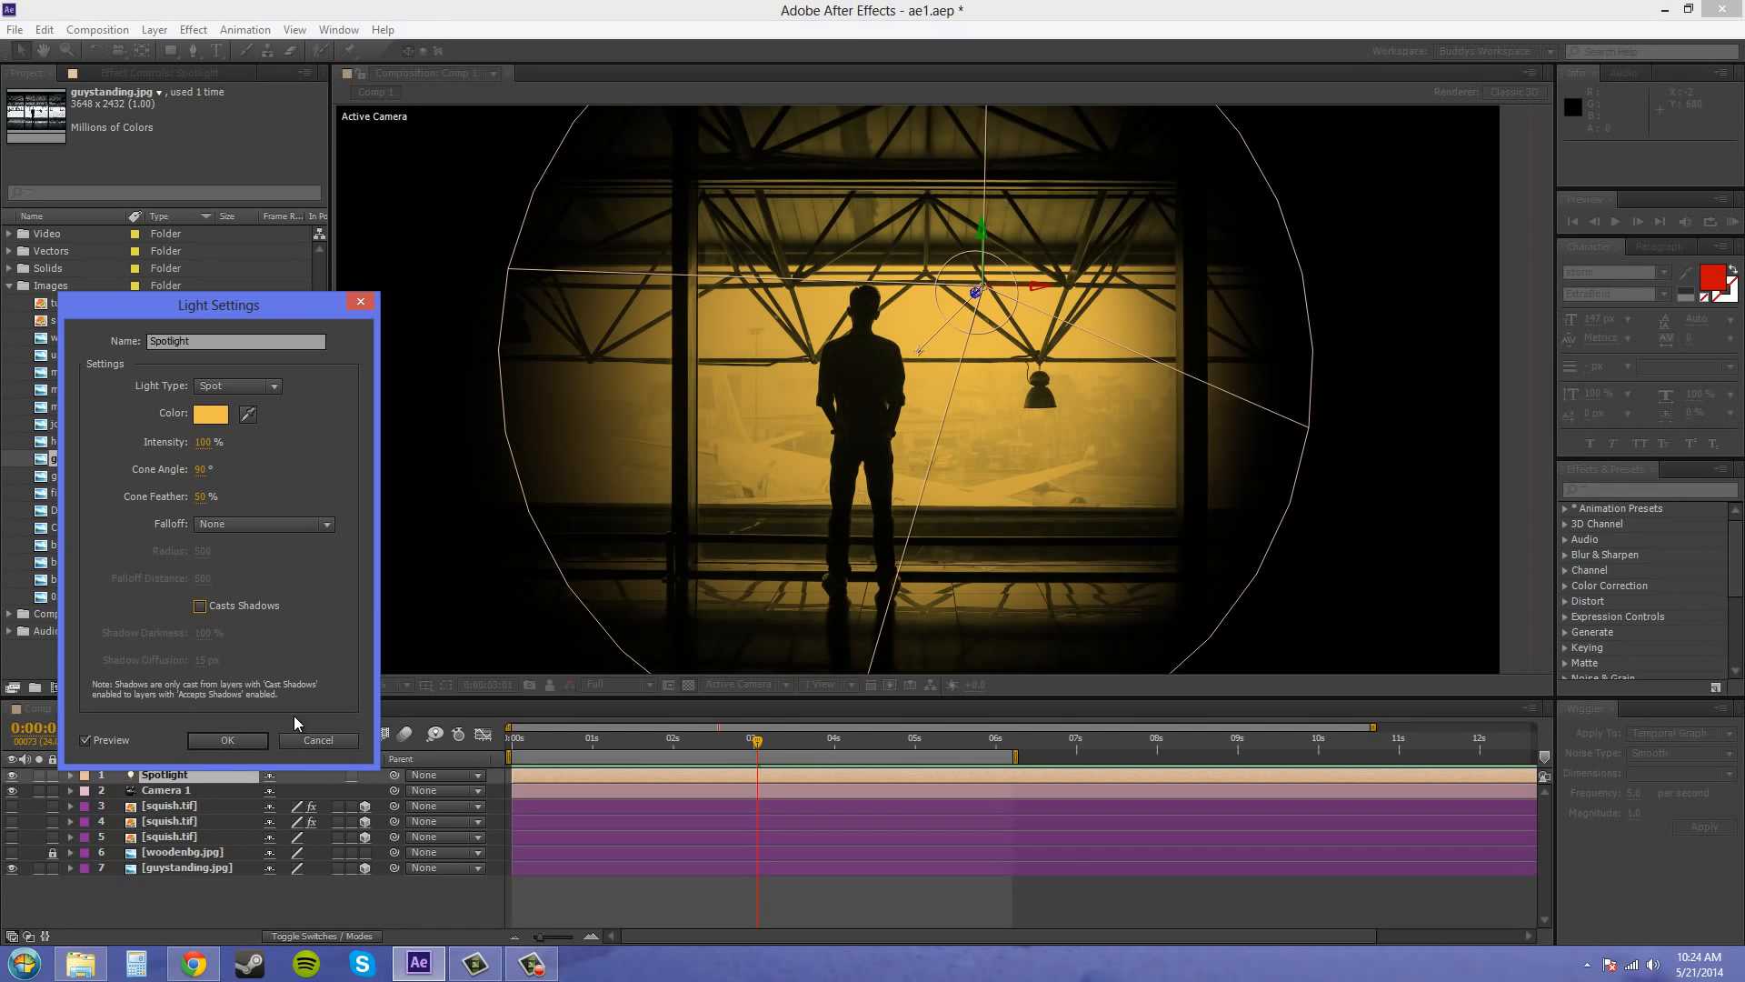
pyautogui.click(241, 740)
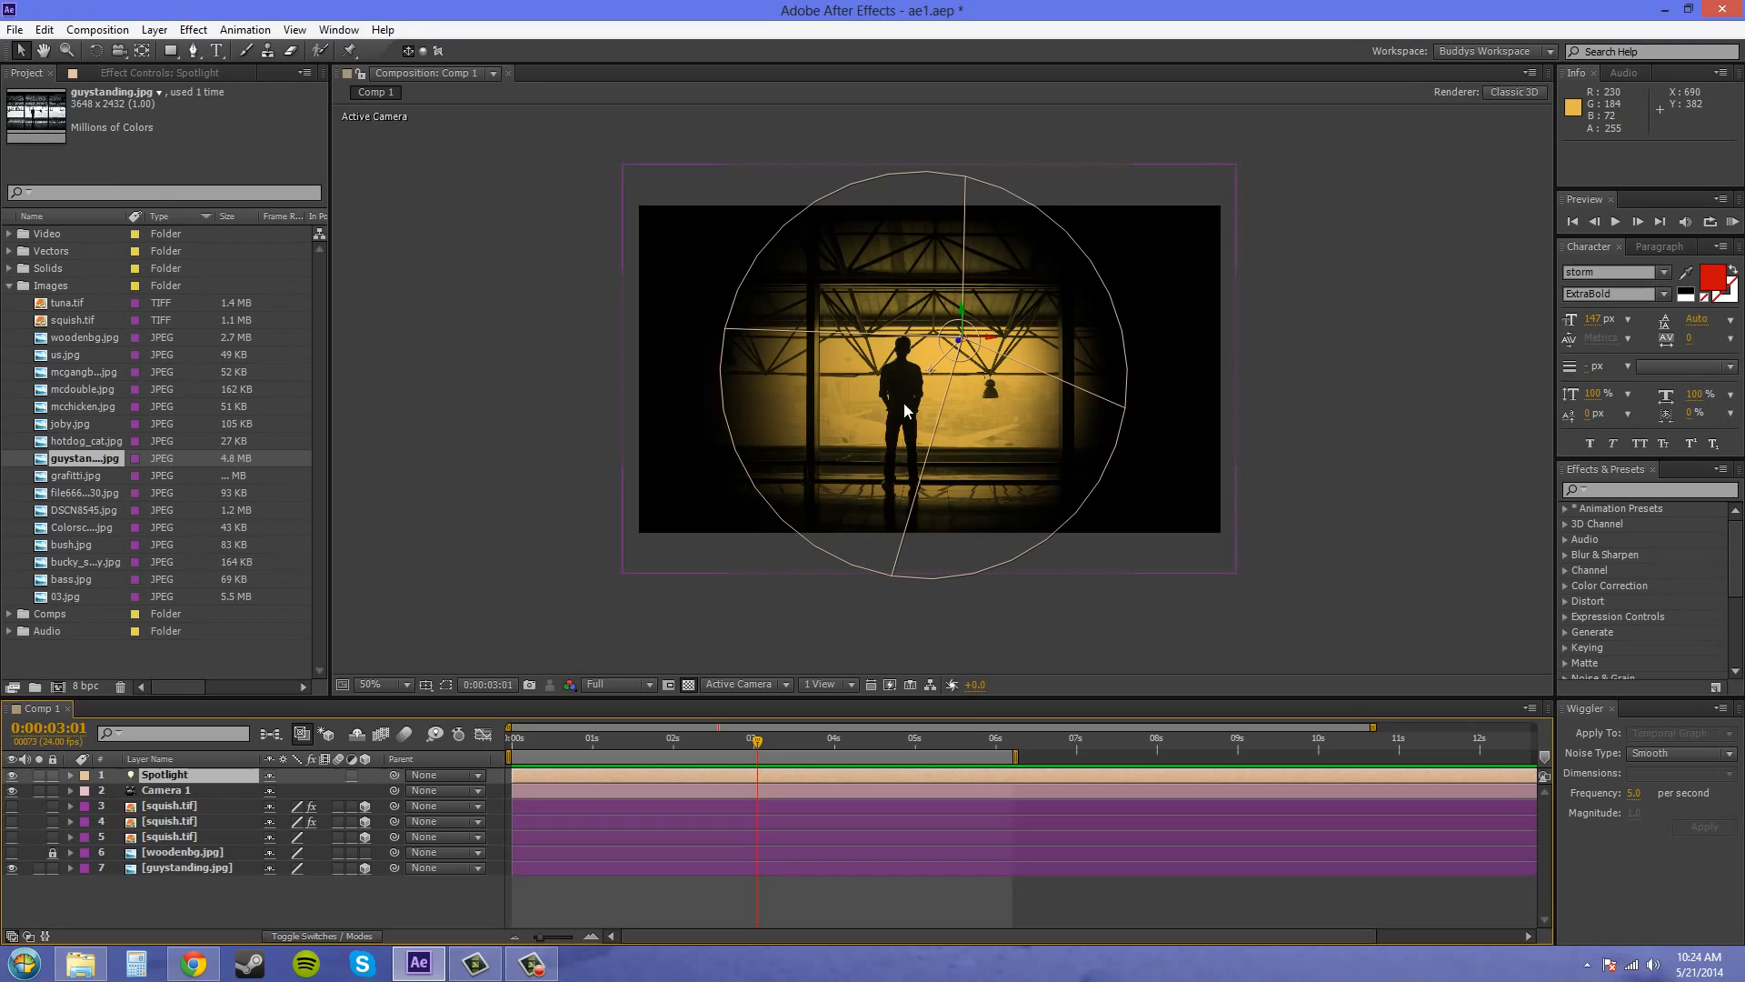
# Make the squish.tif layer 5 visible and move it over the standing man, to about 632.5, 362.5, -283
pyautogui.click(155, 31)
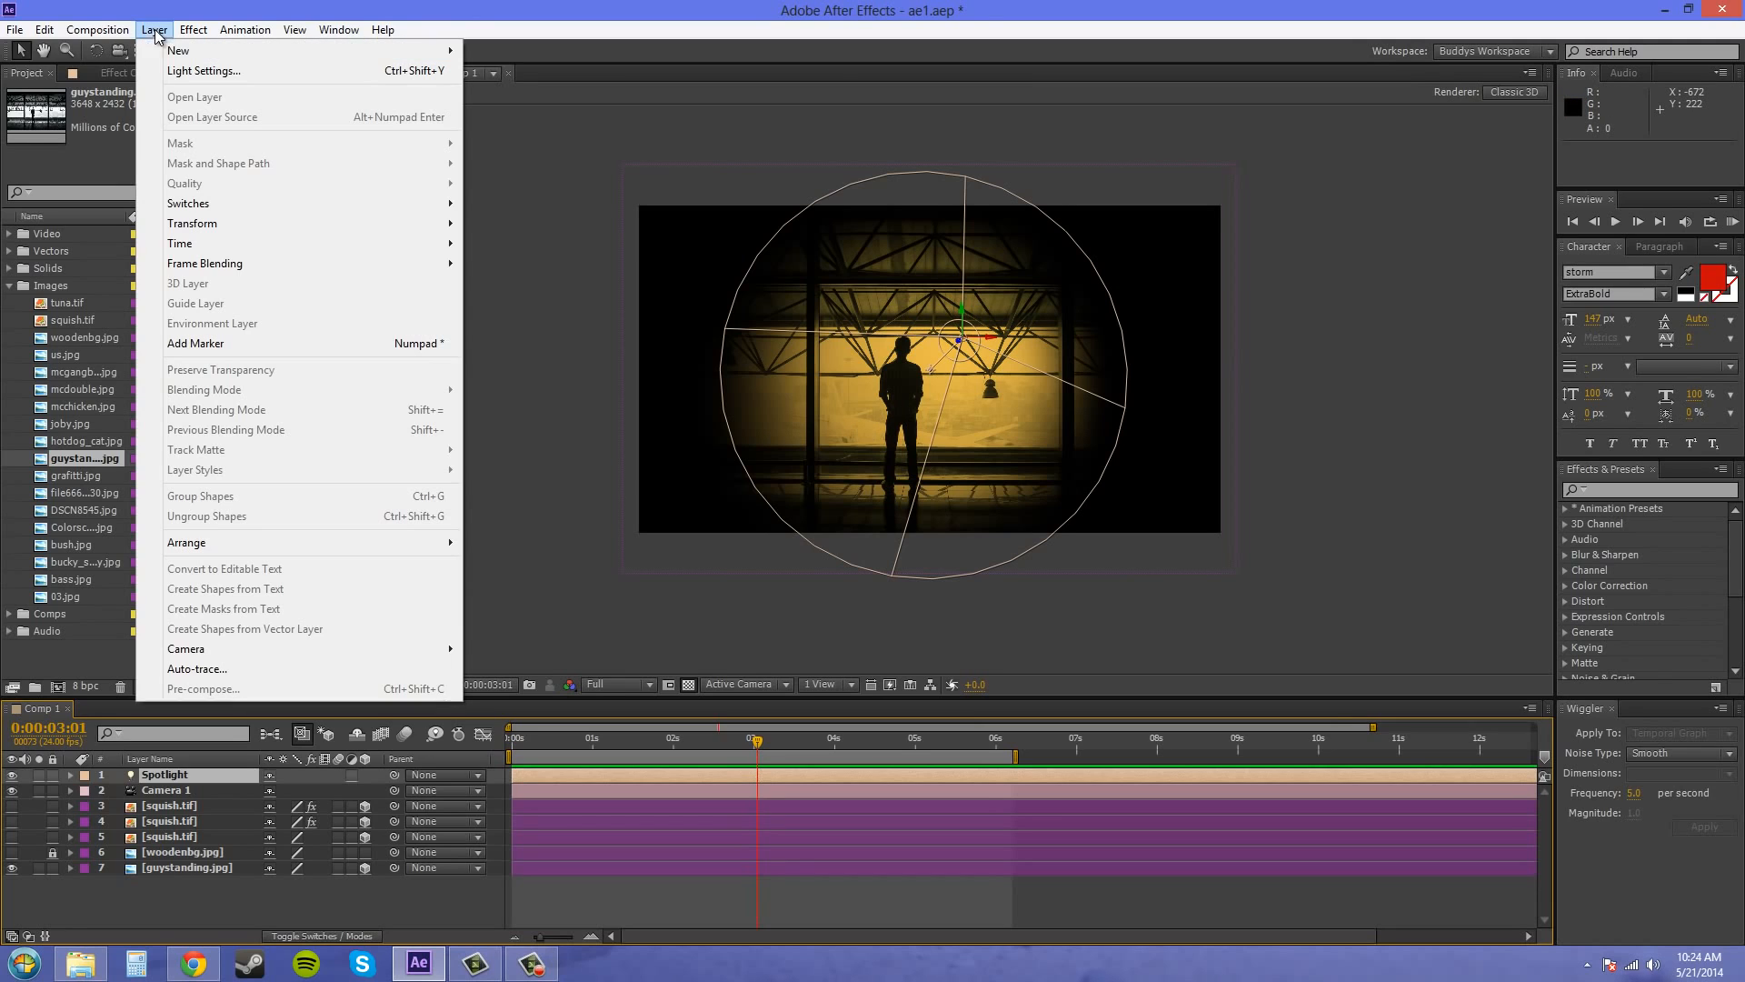
pyautogui.click(195, 894)
pyautogui.click(164, 806)
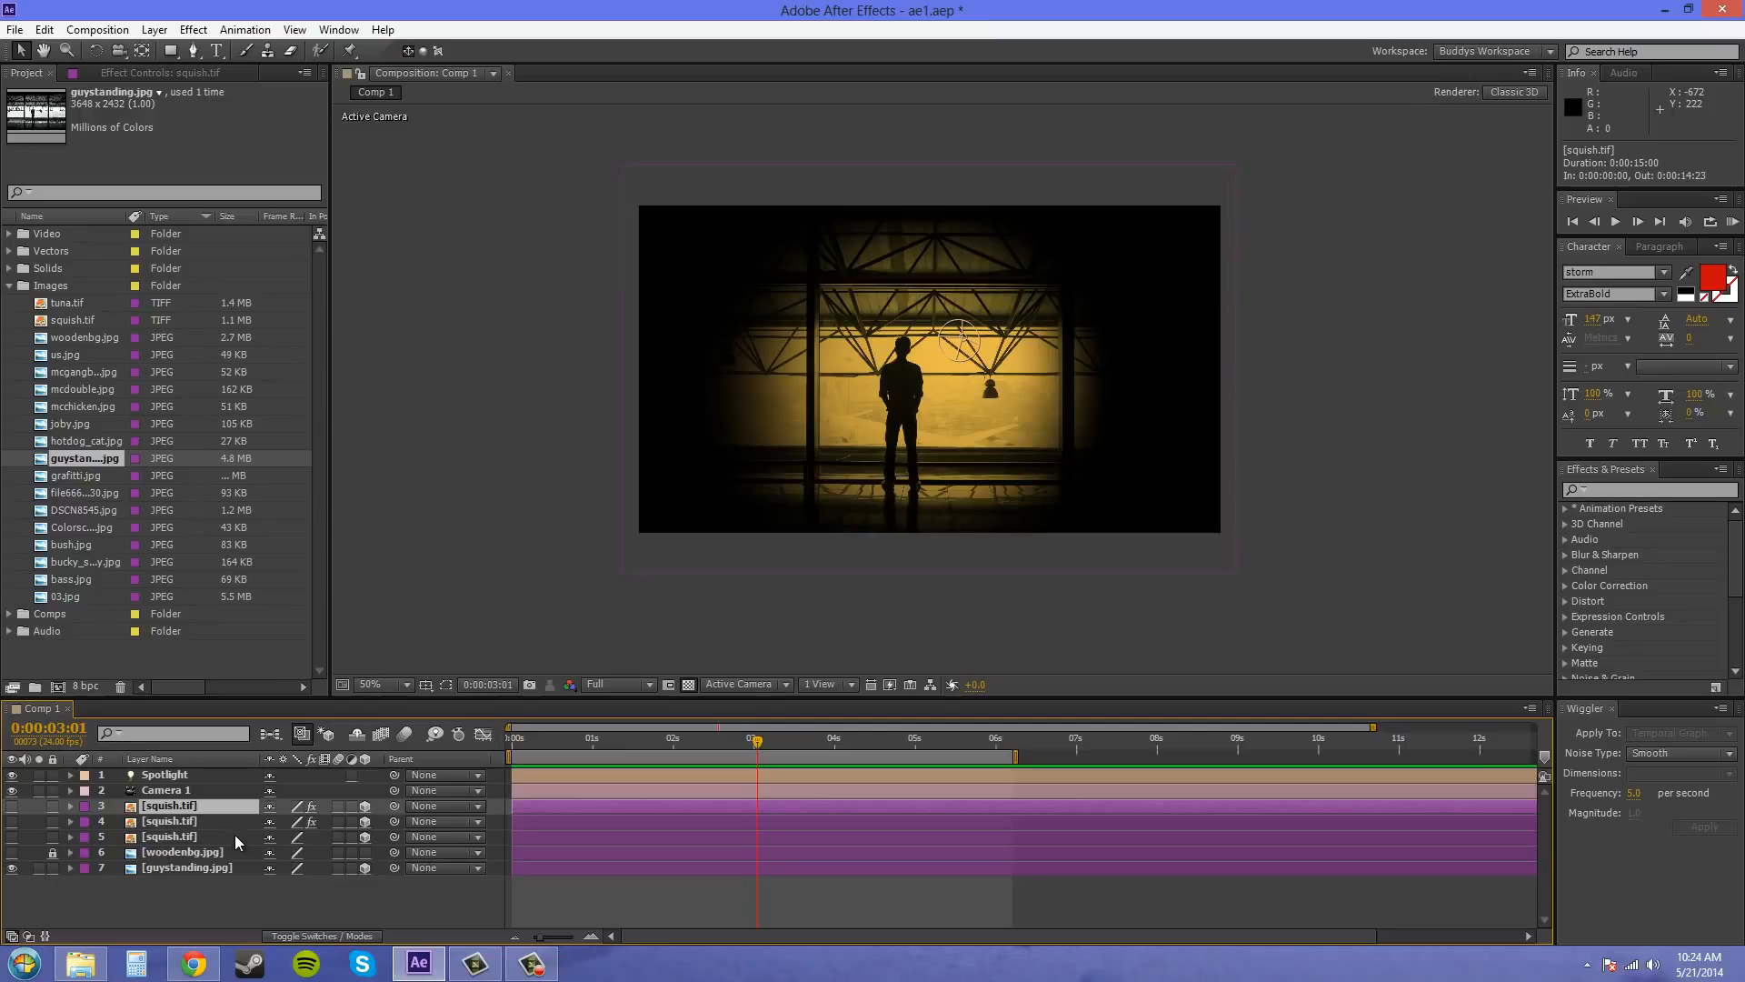
pyautogui.click(10, 808)
pyautogui.click(4, 836)
pyautogui.click(12, 836)
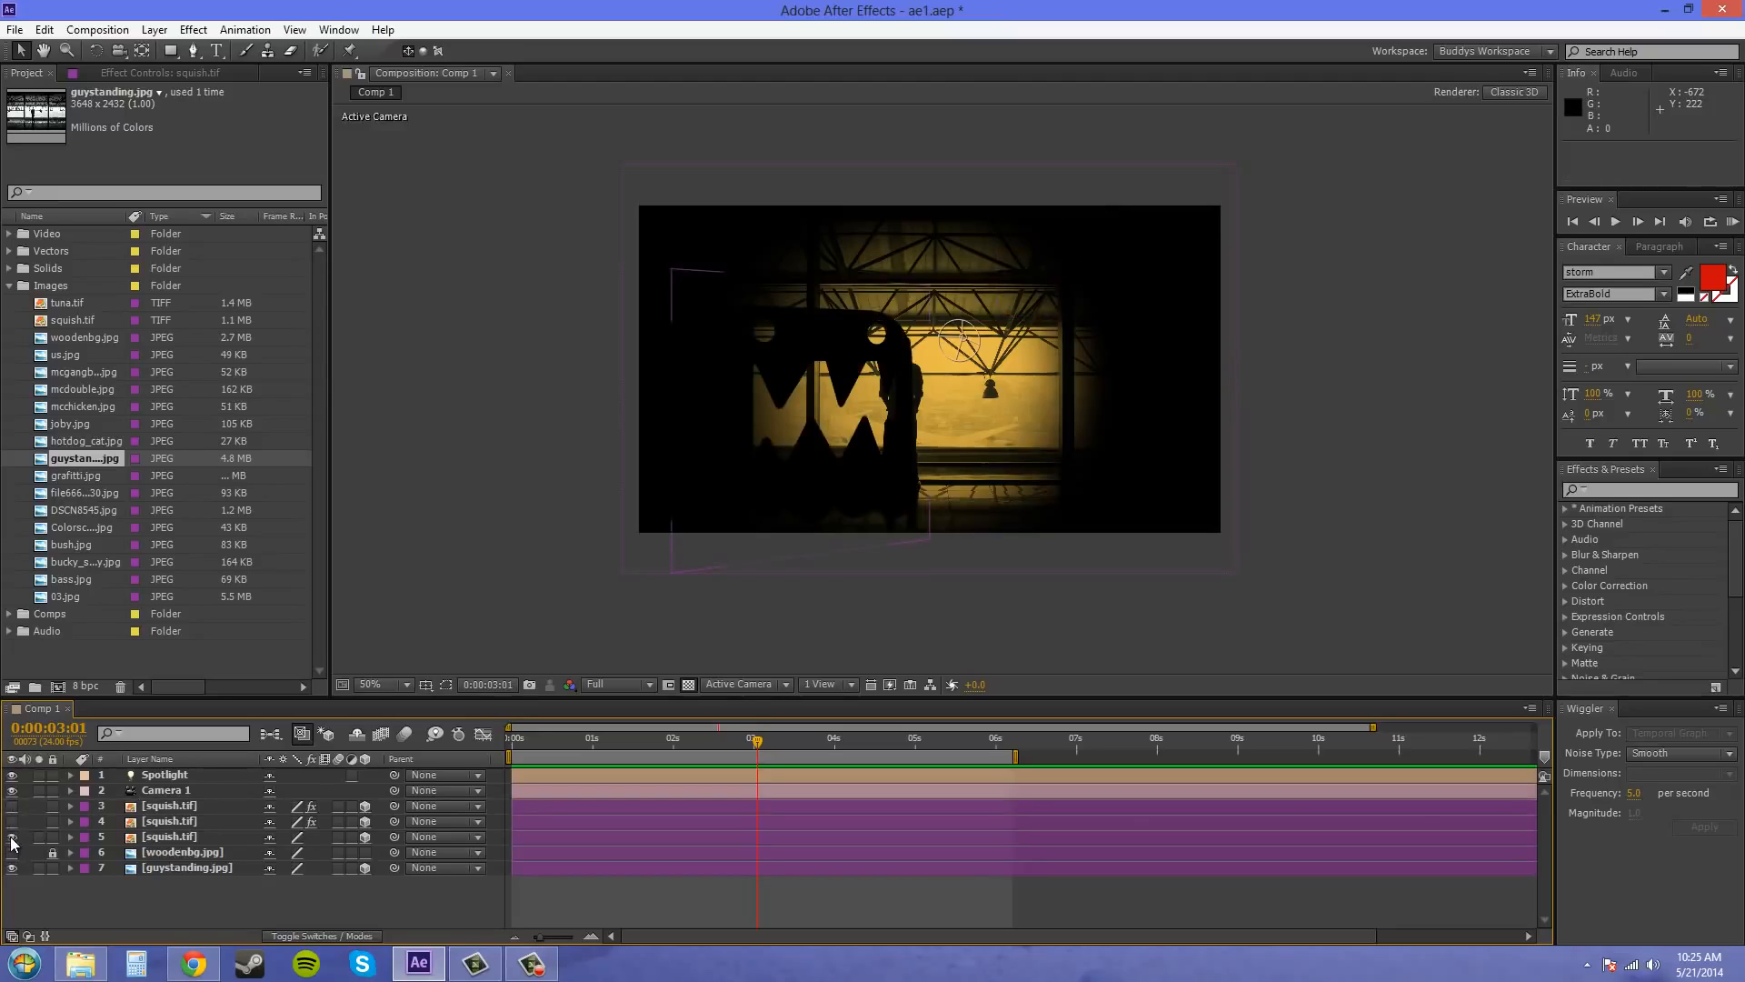
pyautogui.click(12, 836)
pyautogui.click(12, 820)
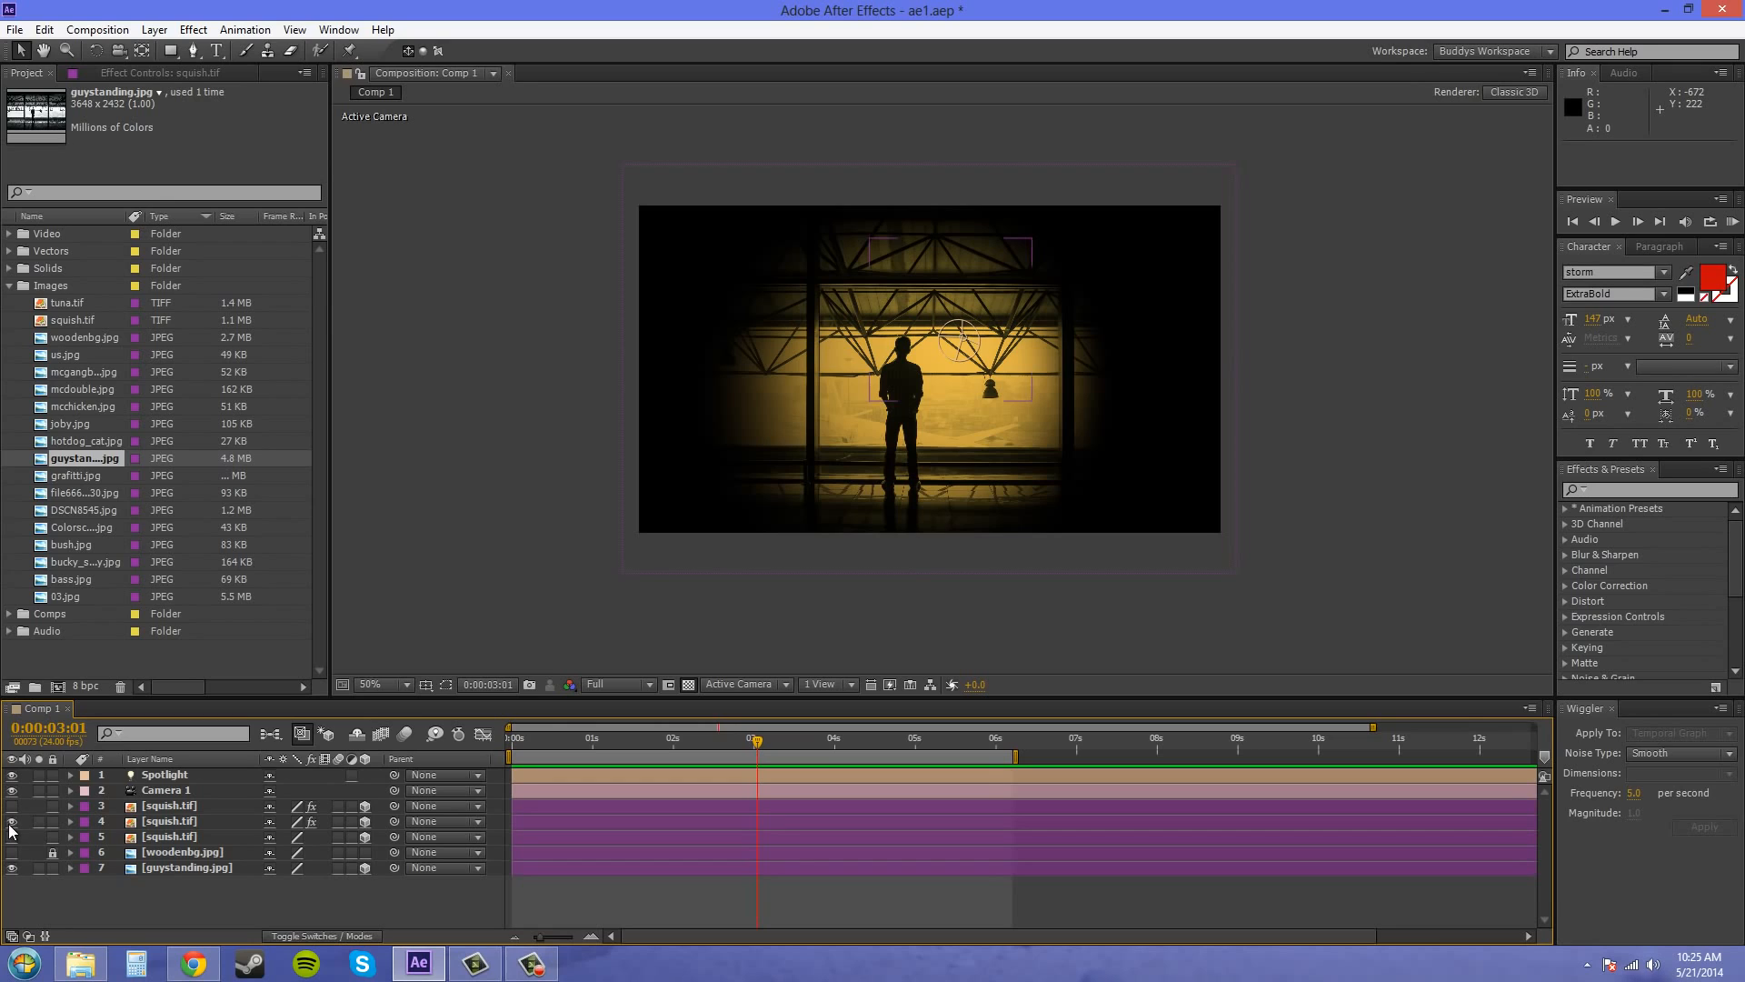
pyautogui.click(11, 821)
pyautogui.click(11, 836)
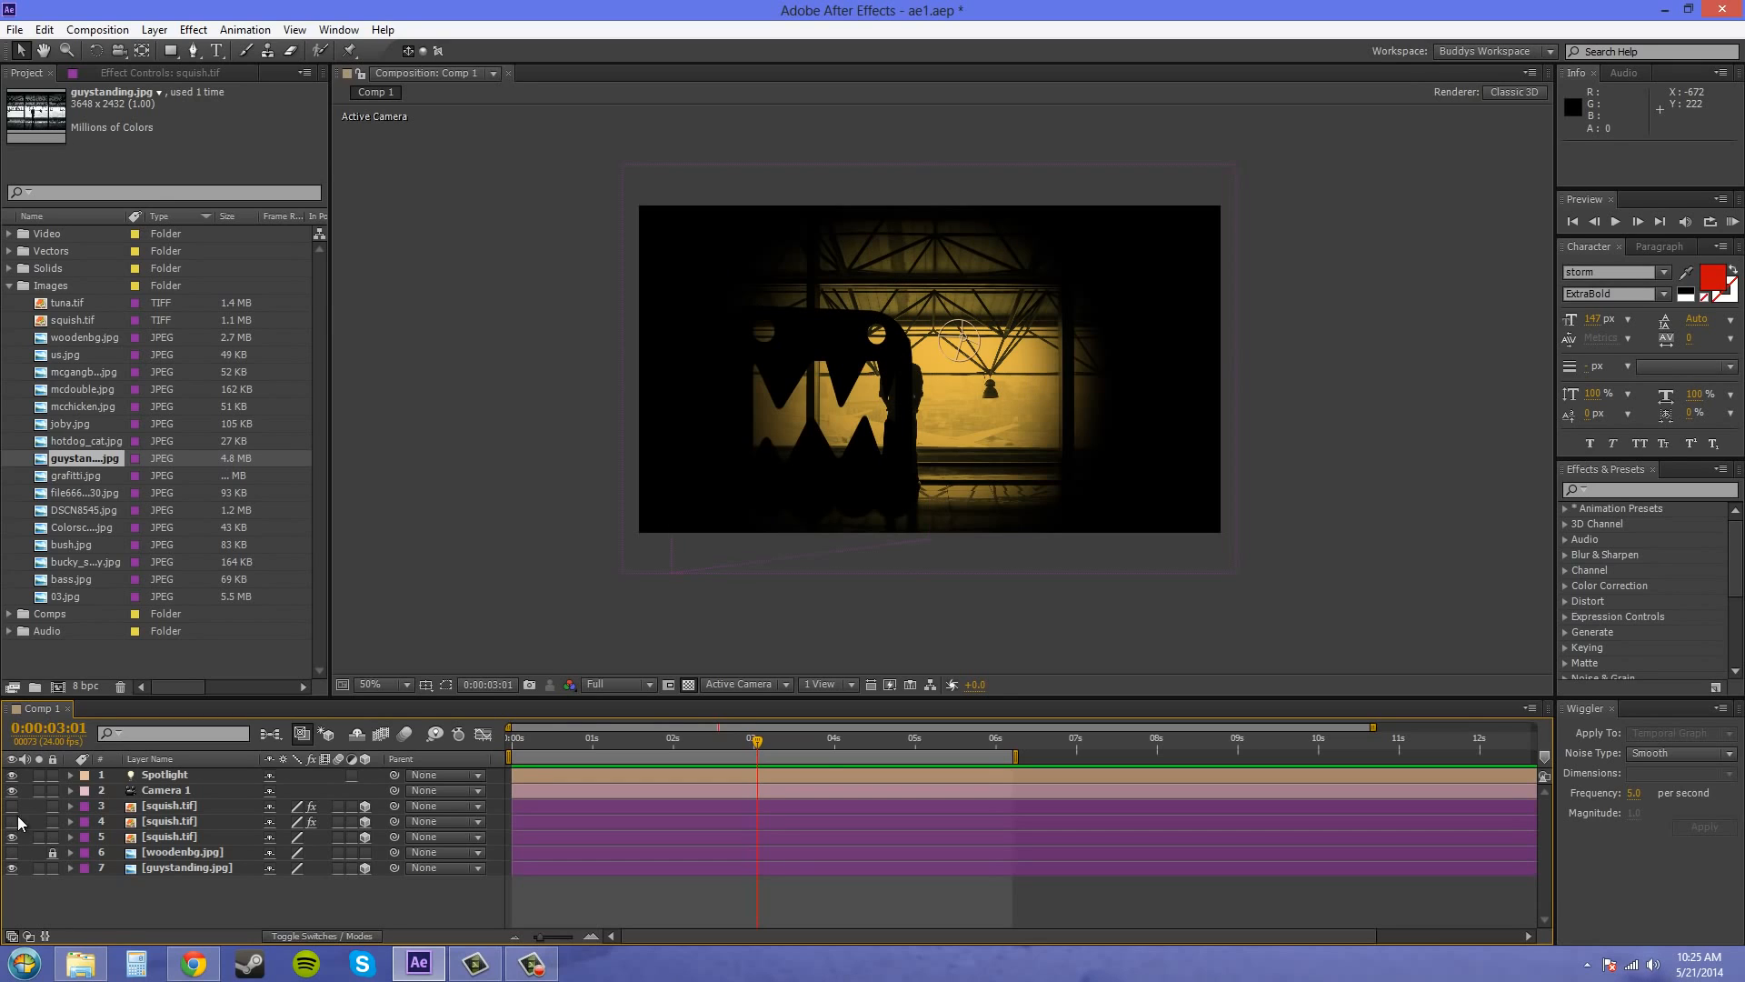
pyautogui.moveTo(895, 399); pyautogui.dragTo(971, 377)
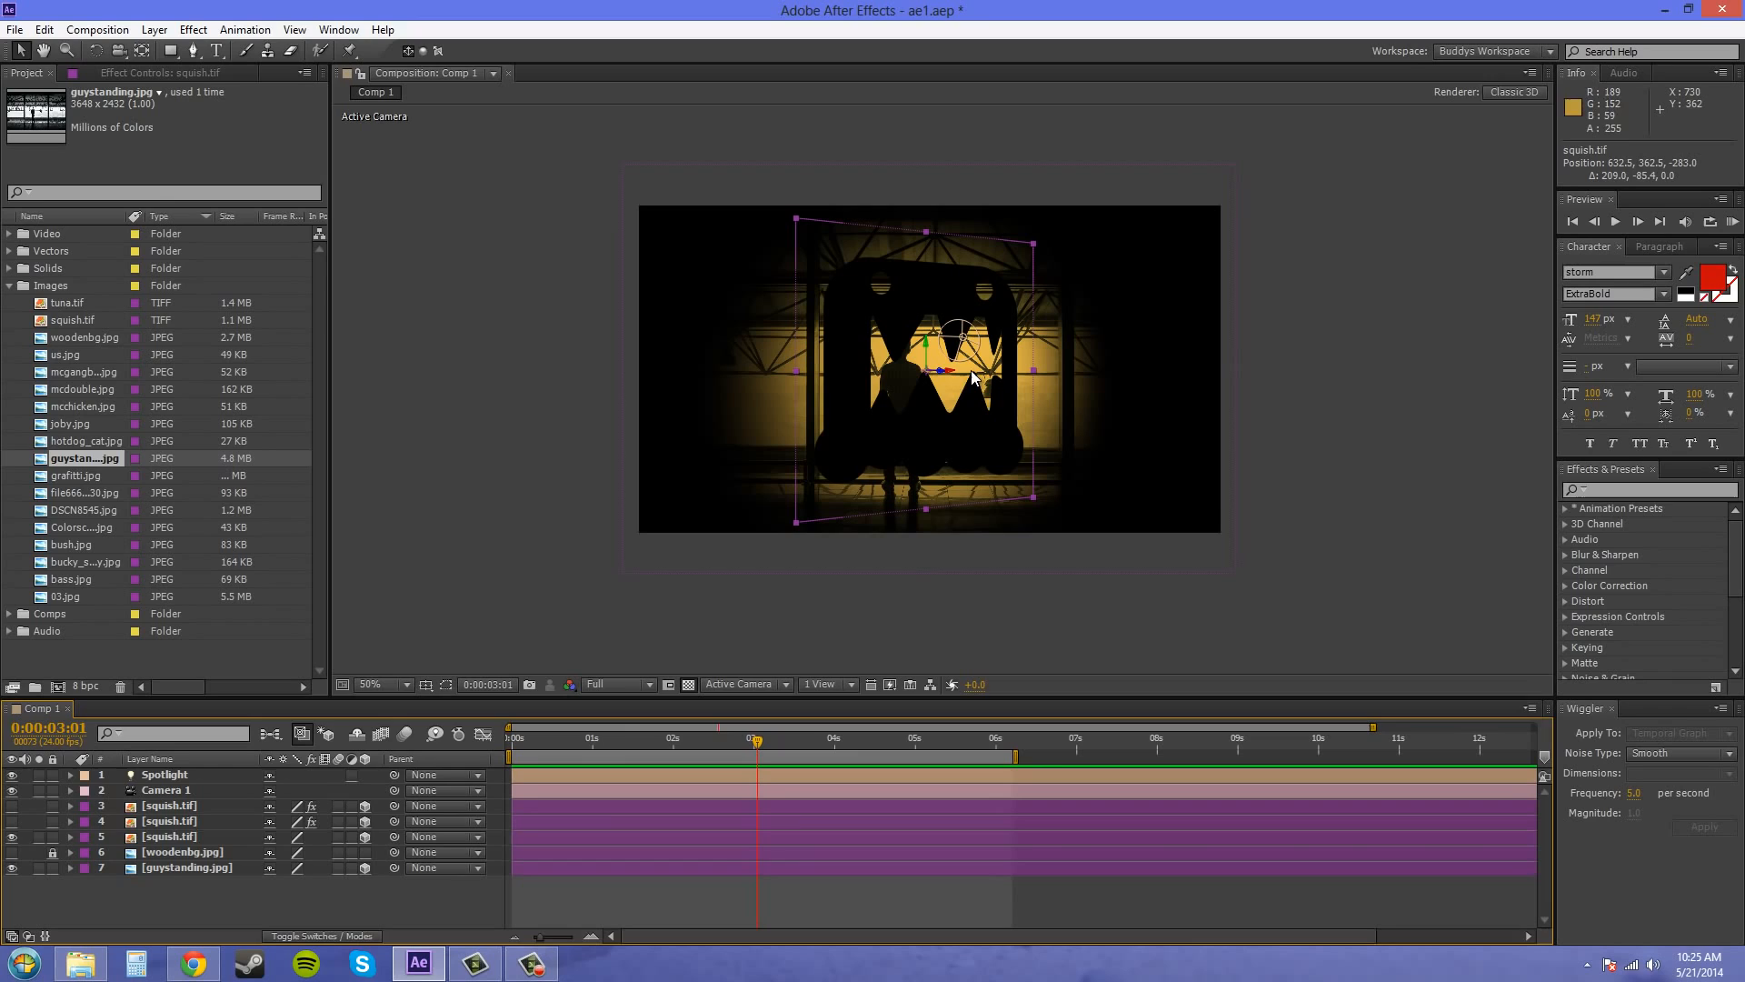
# Switch the composition viewer to the Top view and set the Y Rotation of squish.tif layer 5 to 0°
pyautogui.click(750, 684)
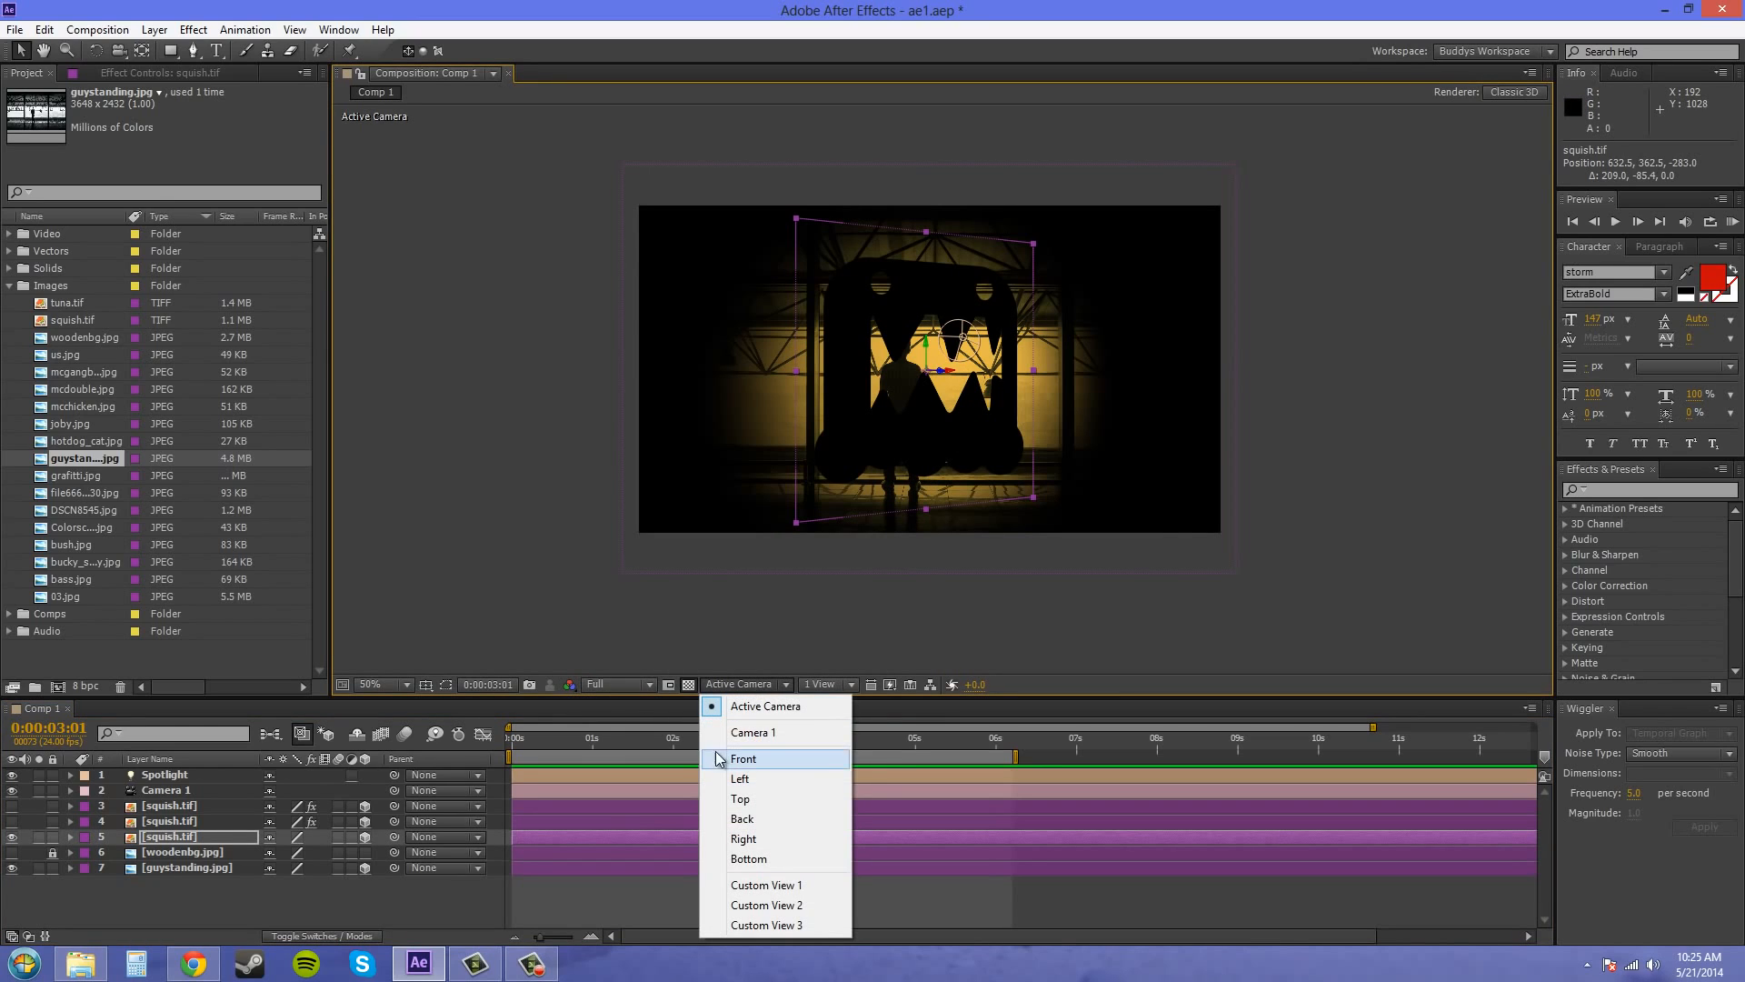
pyautogui.click(749, 798)
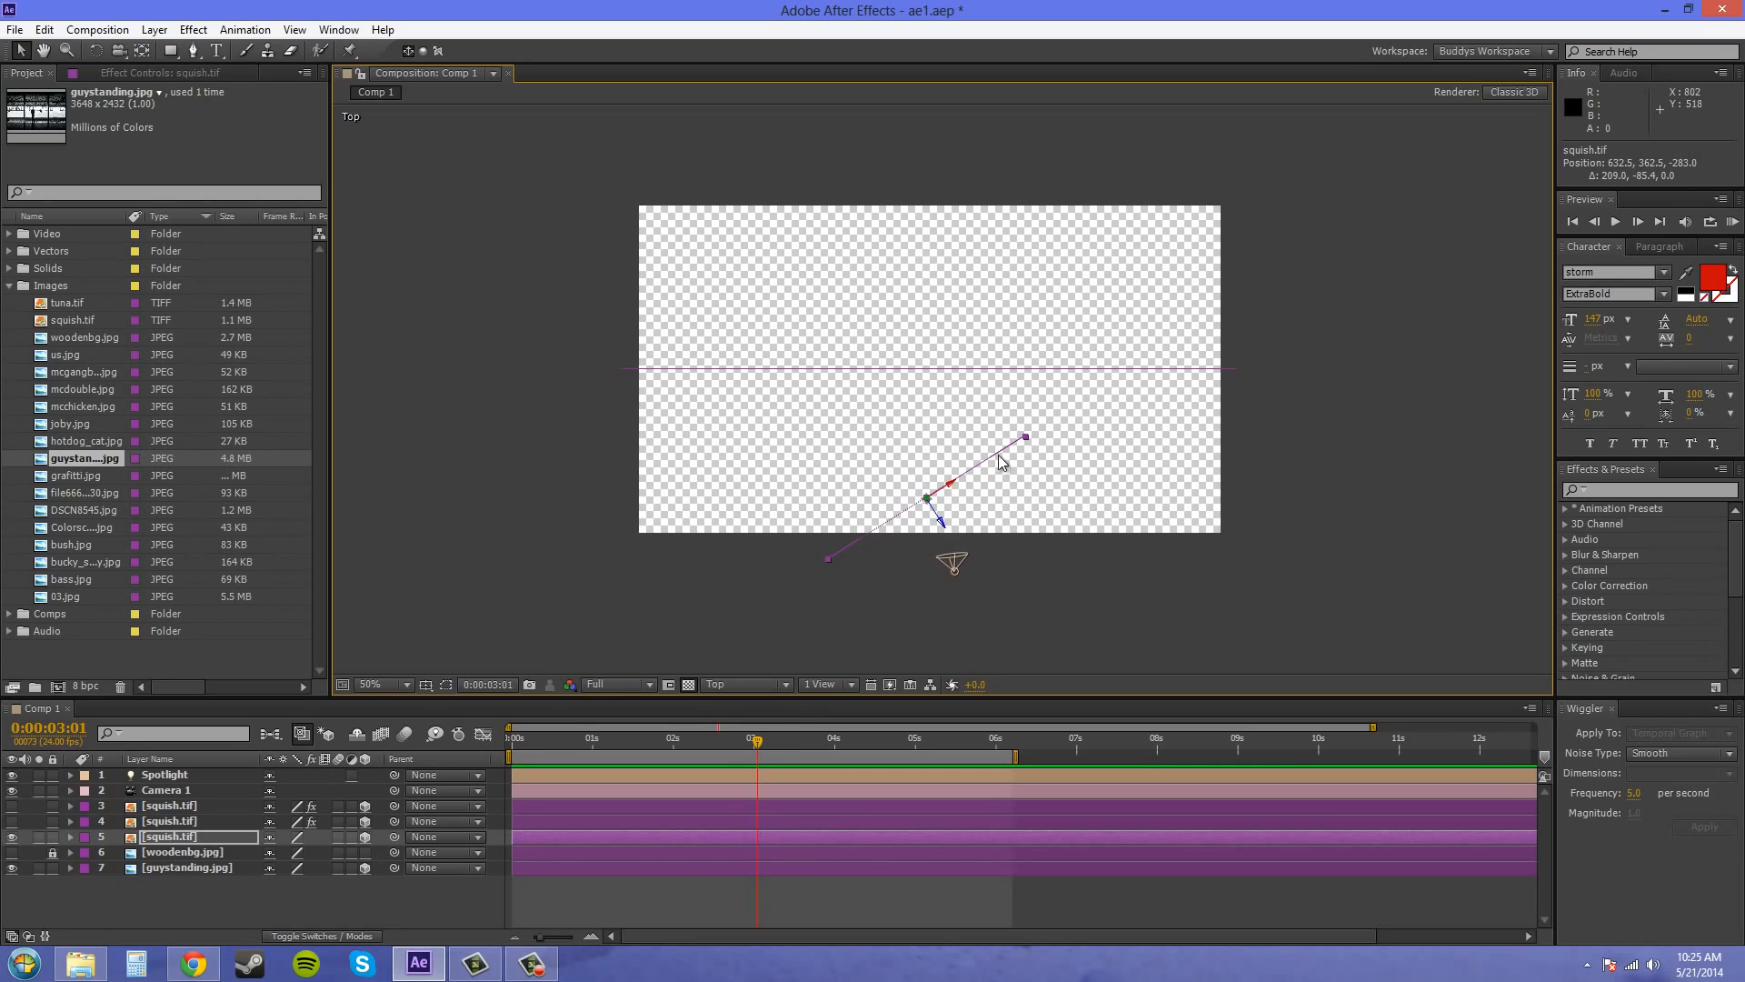
pyautogui.press('r')
pyautogui.press('r')
pyautogui.press('r')
pyautogui.click(291, 884)
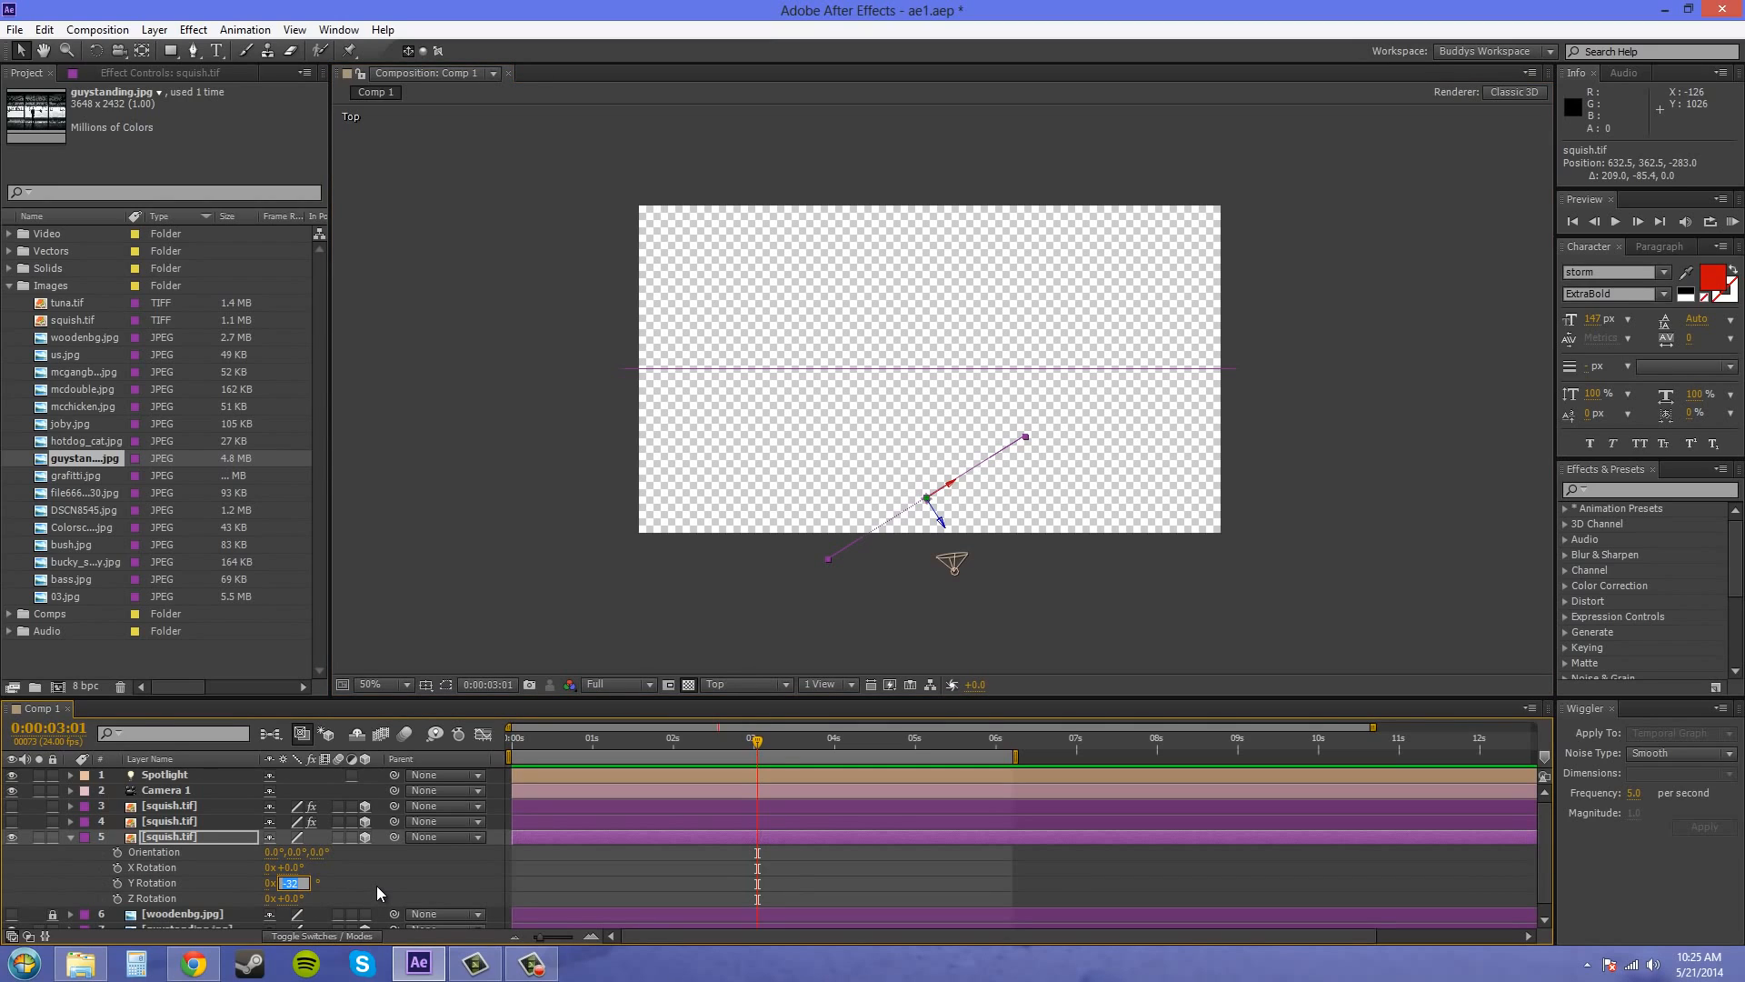
pyautogui.write('0')
pyautogui.press('Return')
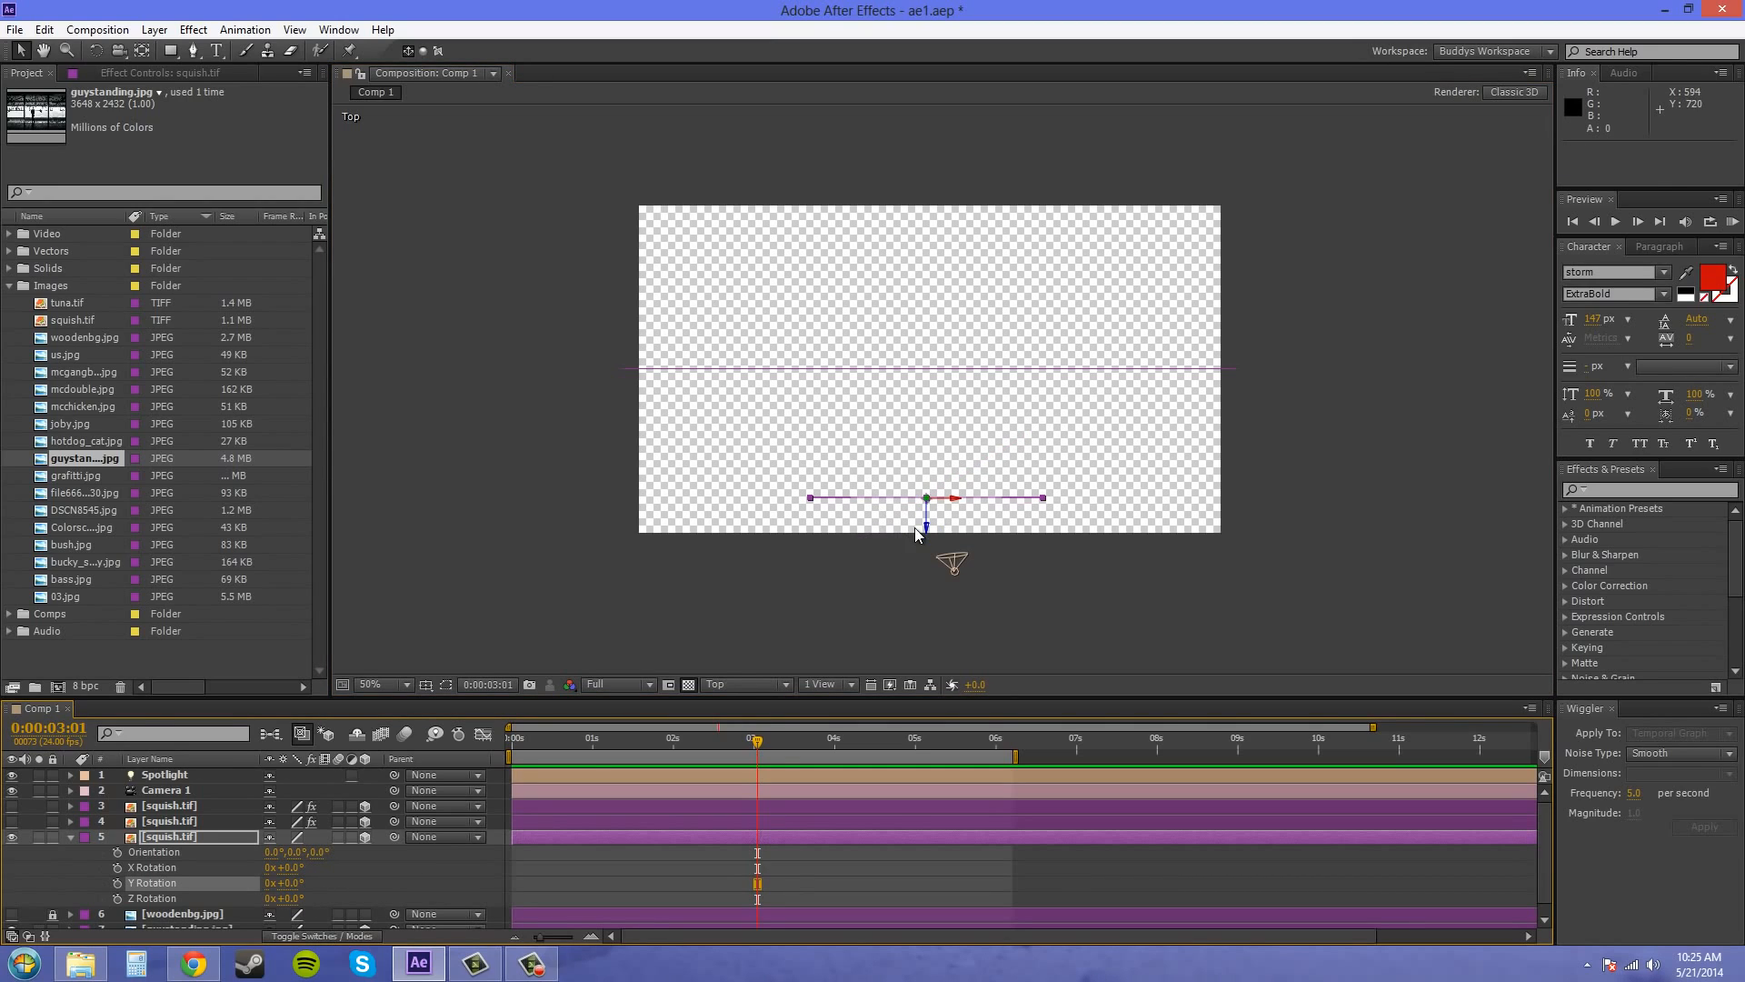
# Move squish.tif layer 5 away from the camera to about 658.5, 362.5, -201 and switch the viewer to Camera 1
pyautogui.moveTo(931, 520); pyautogui.dragTo(969, 466)
pyautogui.click(941, 498)
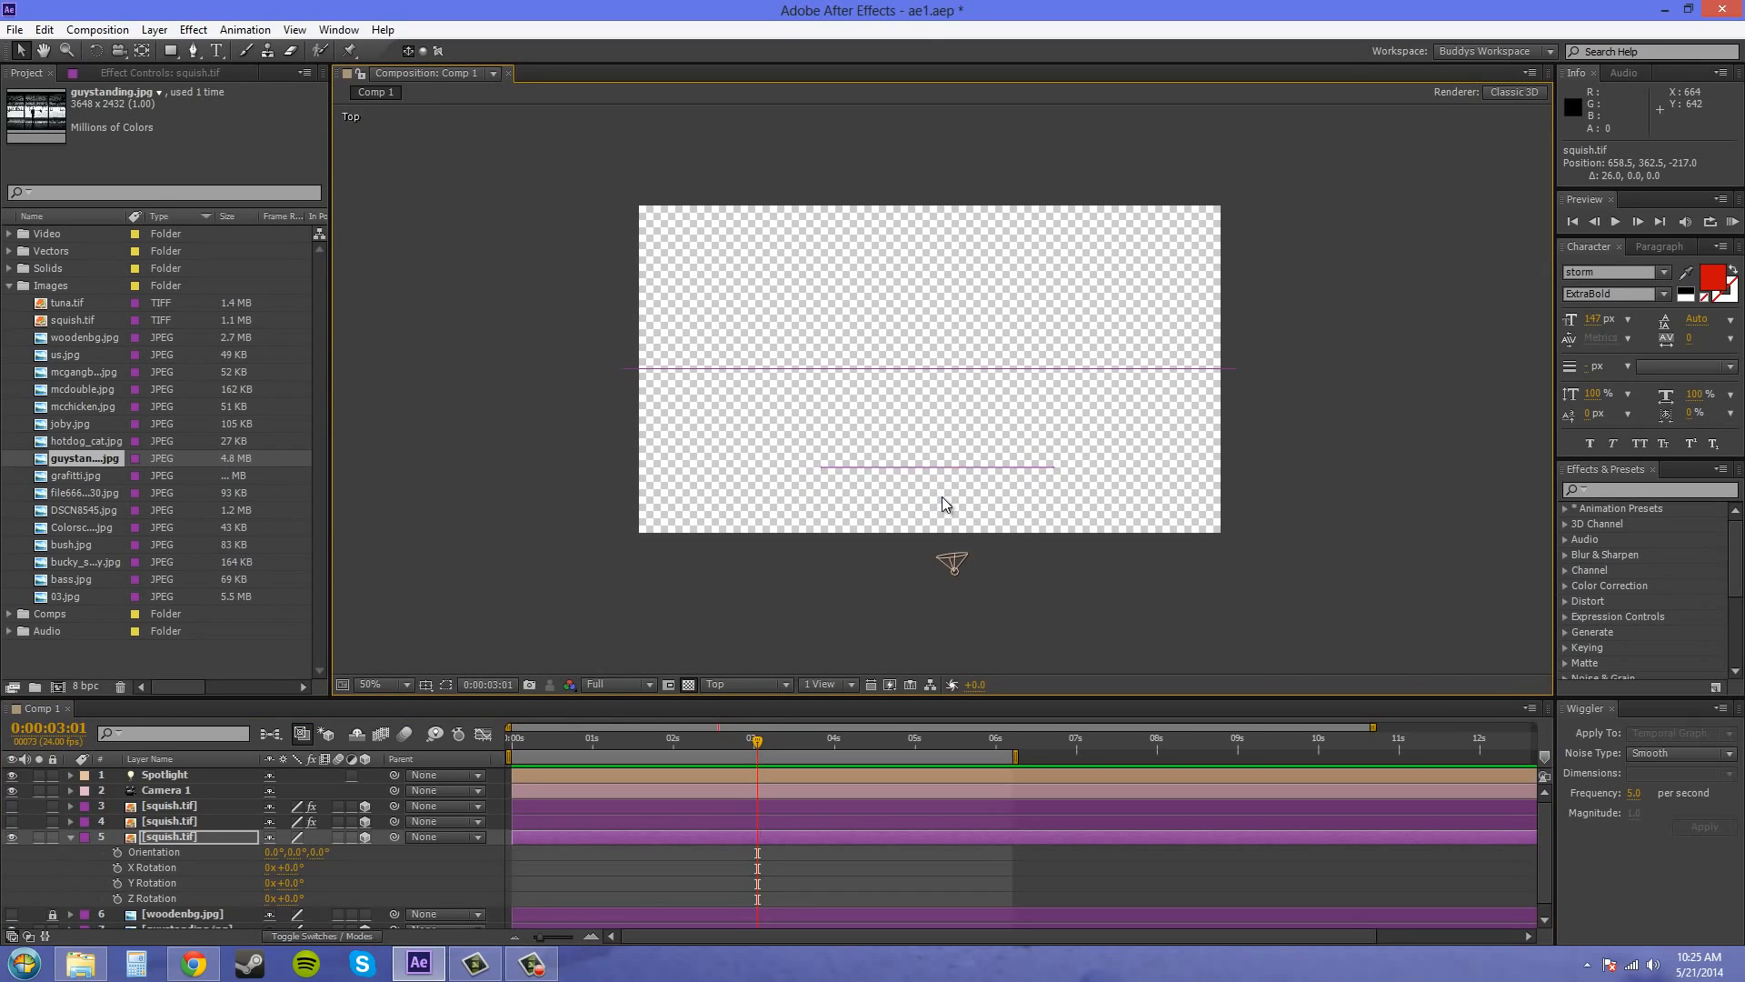
pyautogui.click(939, 468)
pyautogui.moveTo(942, 498); pyautogui.dragTo(940, 491)
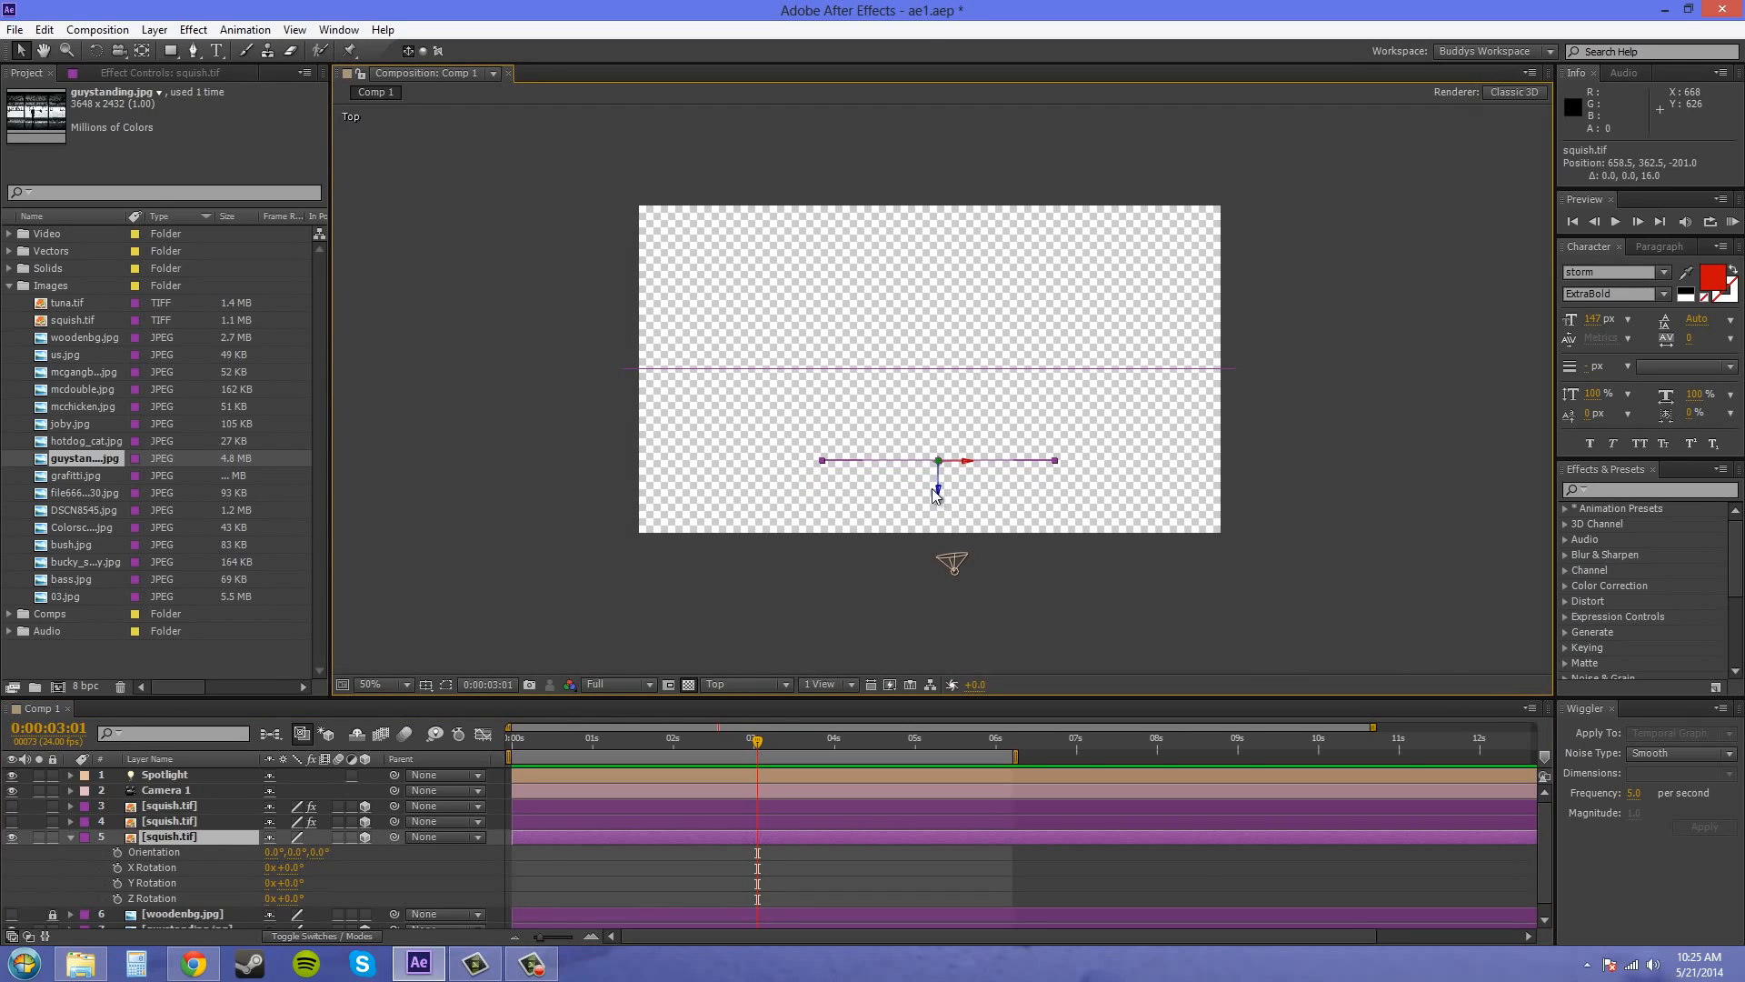
pyautogui.click(71, 837)
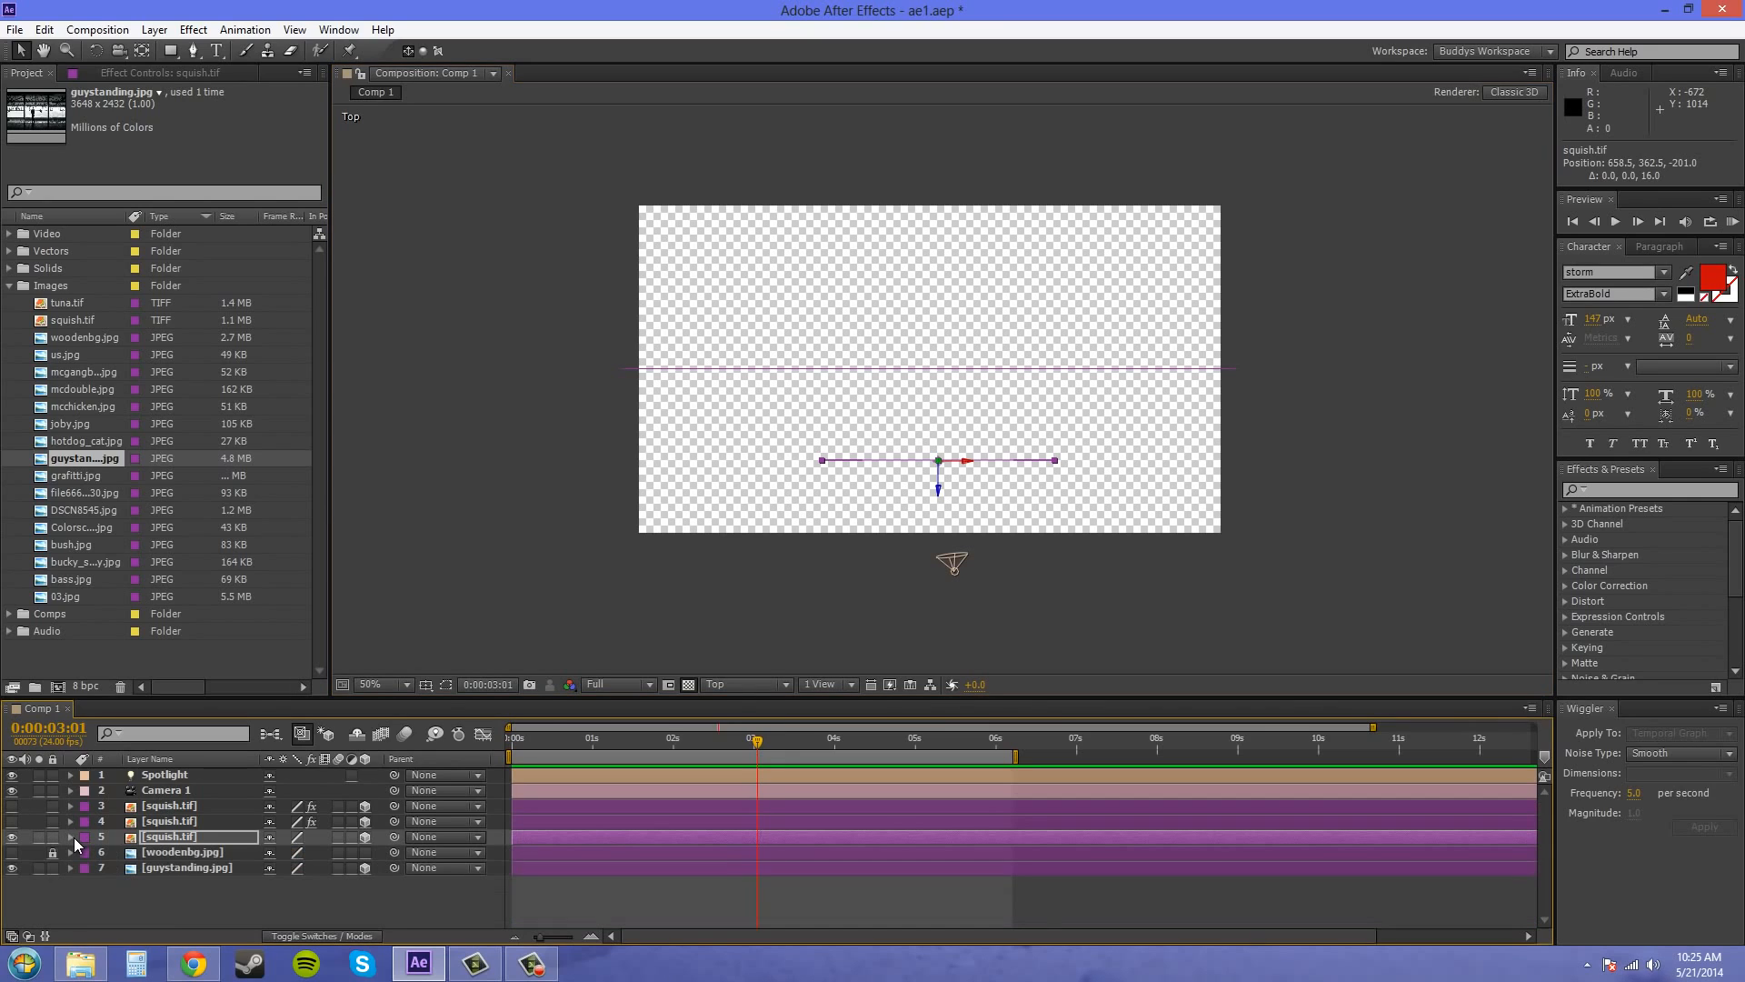
pyautogui.click(720, 684)
pyautogui.click(758, 735)
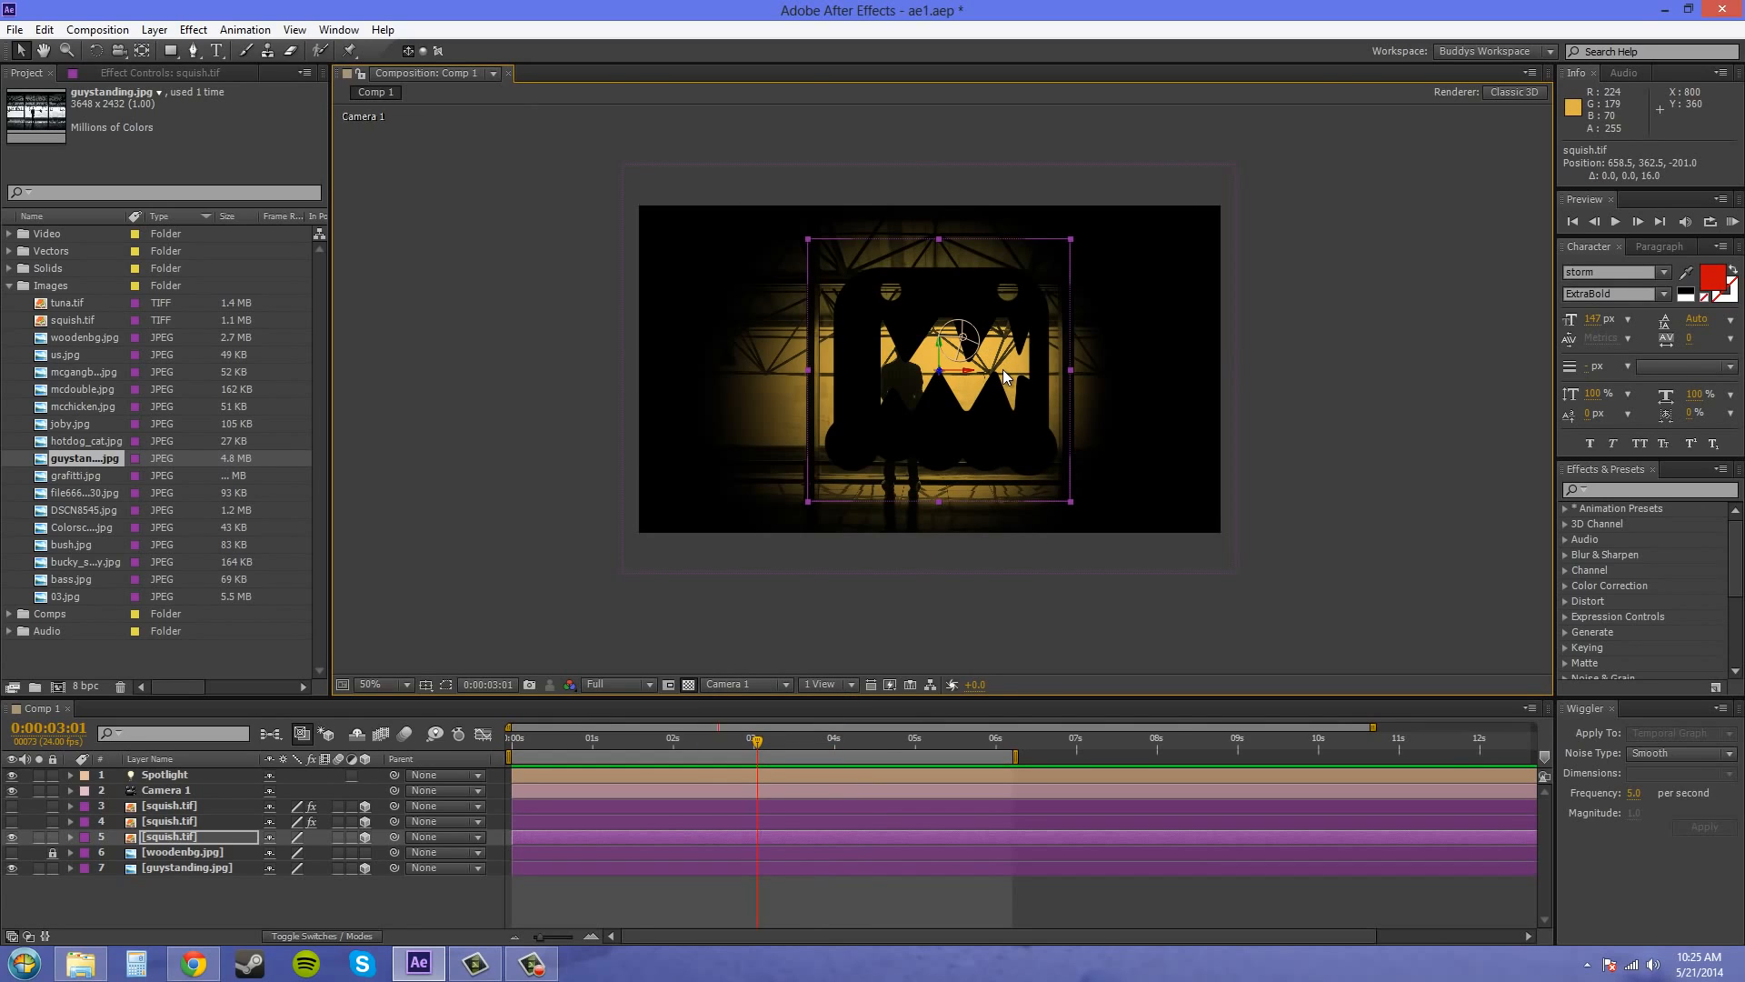
# Turn on Casts Shadows in the material options of the guystanding.jpg layer
pyautogui.click(151, 868)
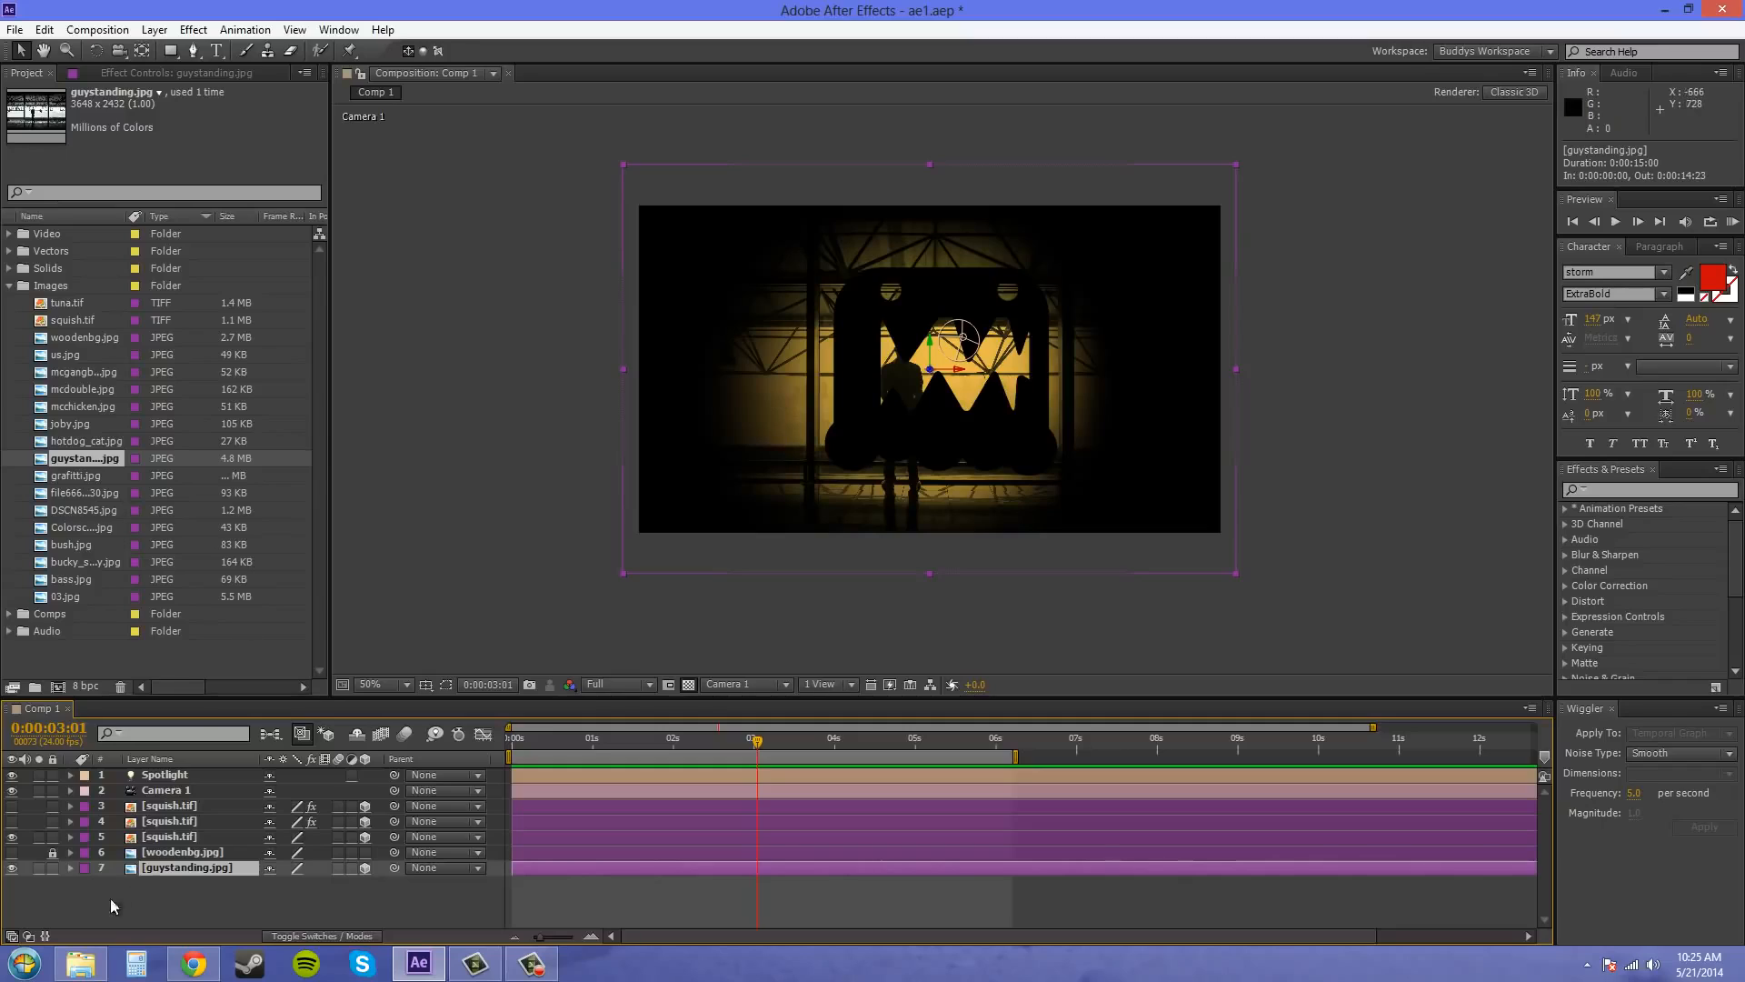
pyautogui.click(70, 868)
pyautogui.click(86, 898)
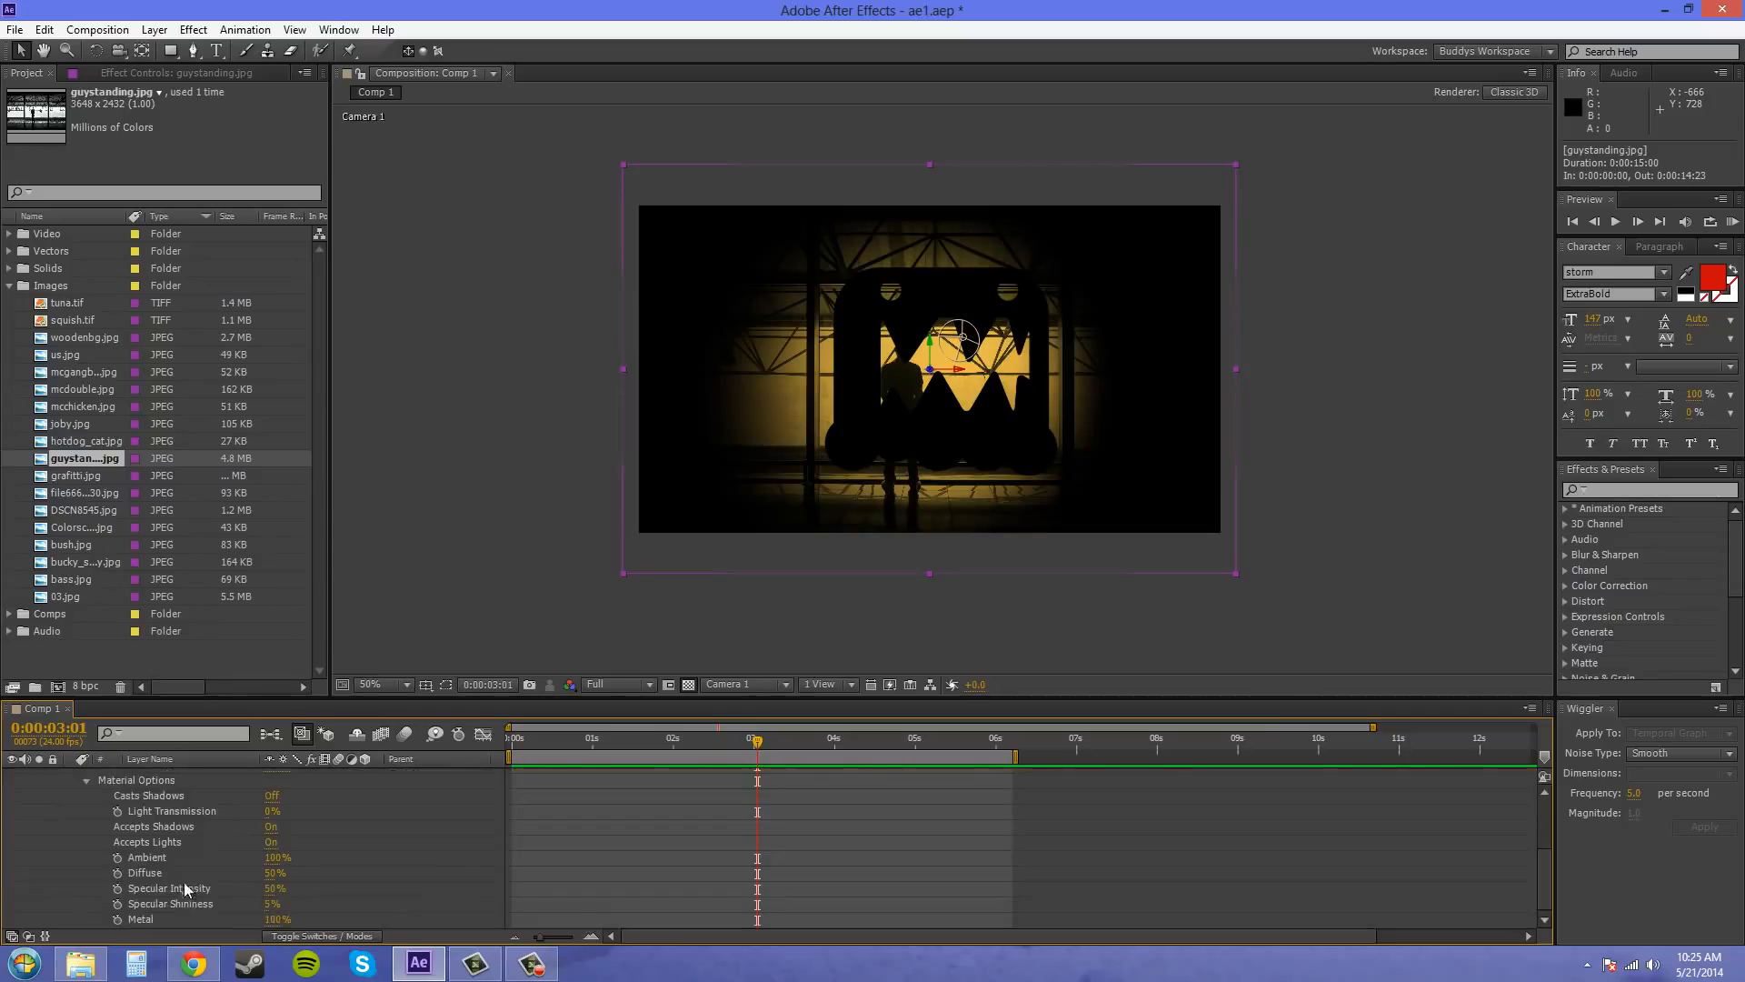
pyautogui.click(271, 796)
pyautogui.click(318, 793)
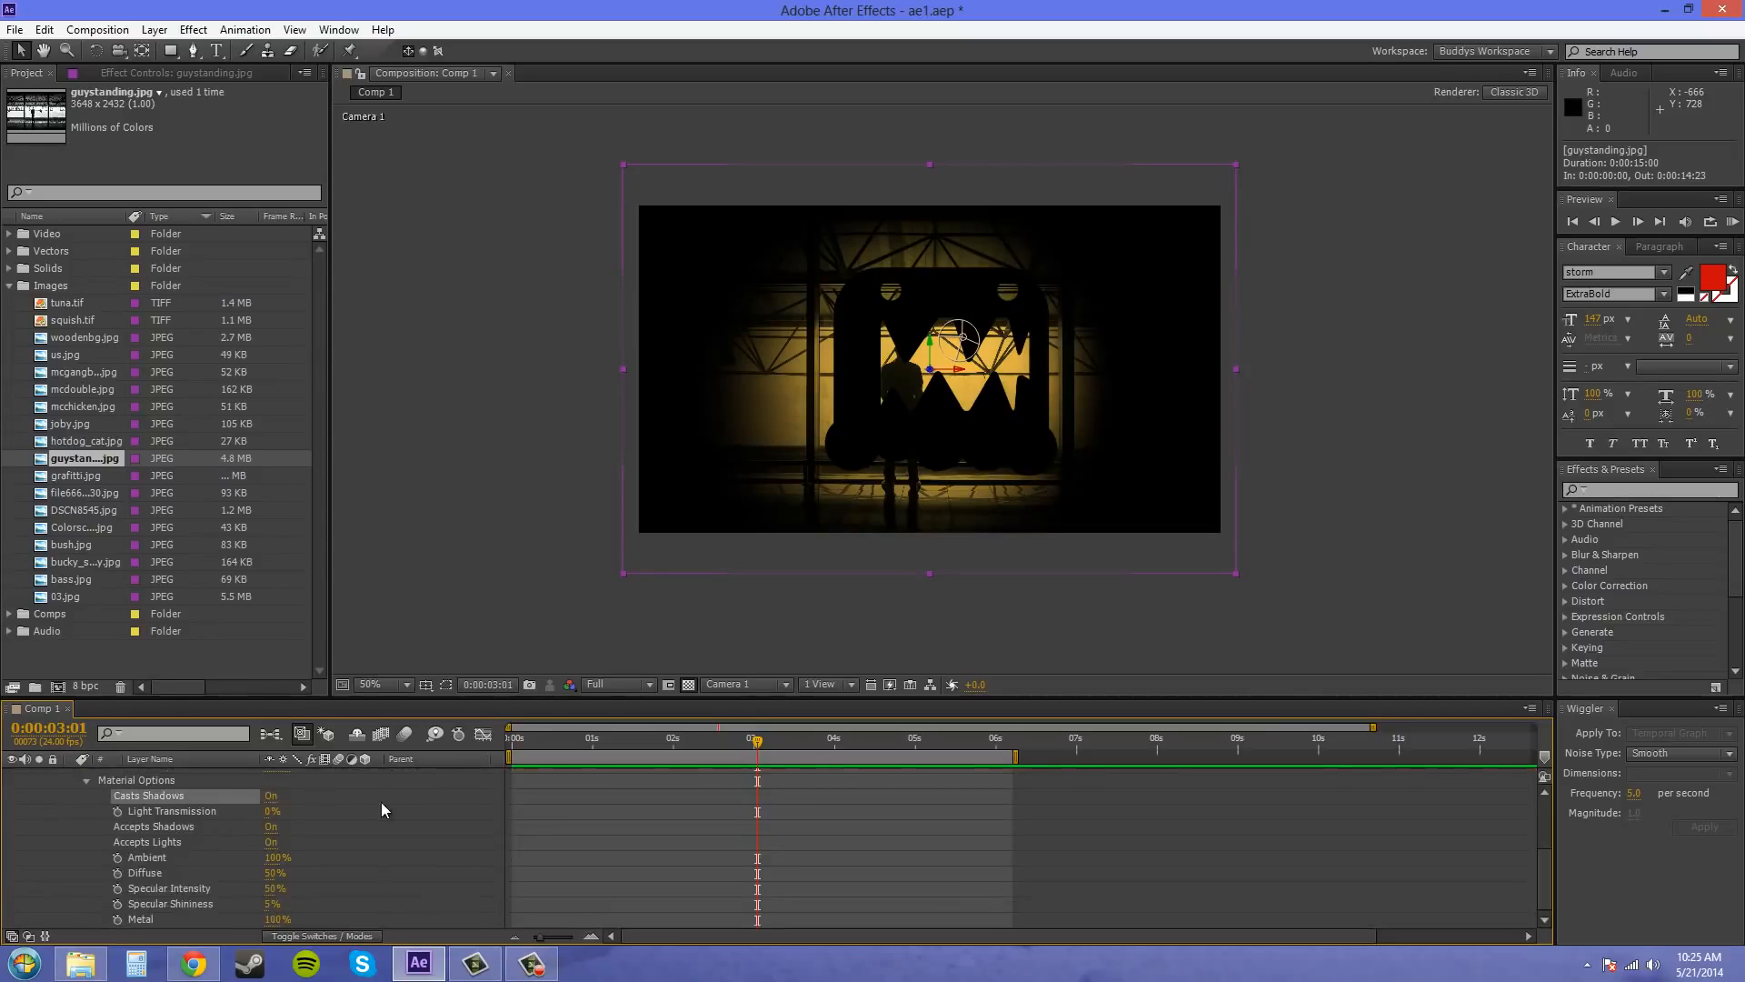
pyautogui.click(30, 840)
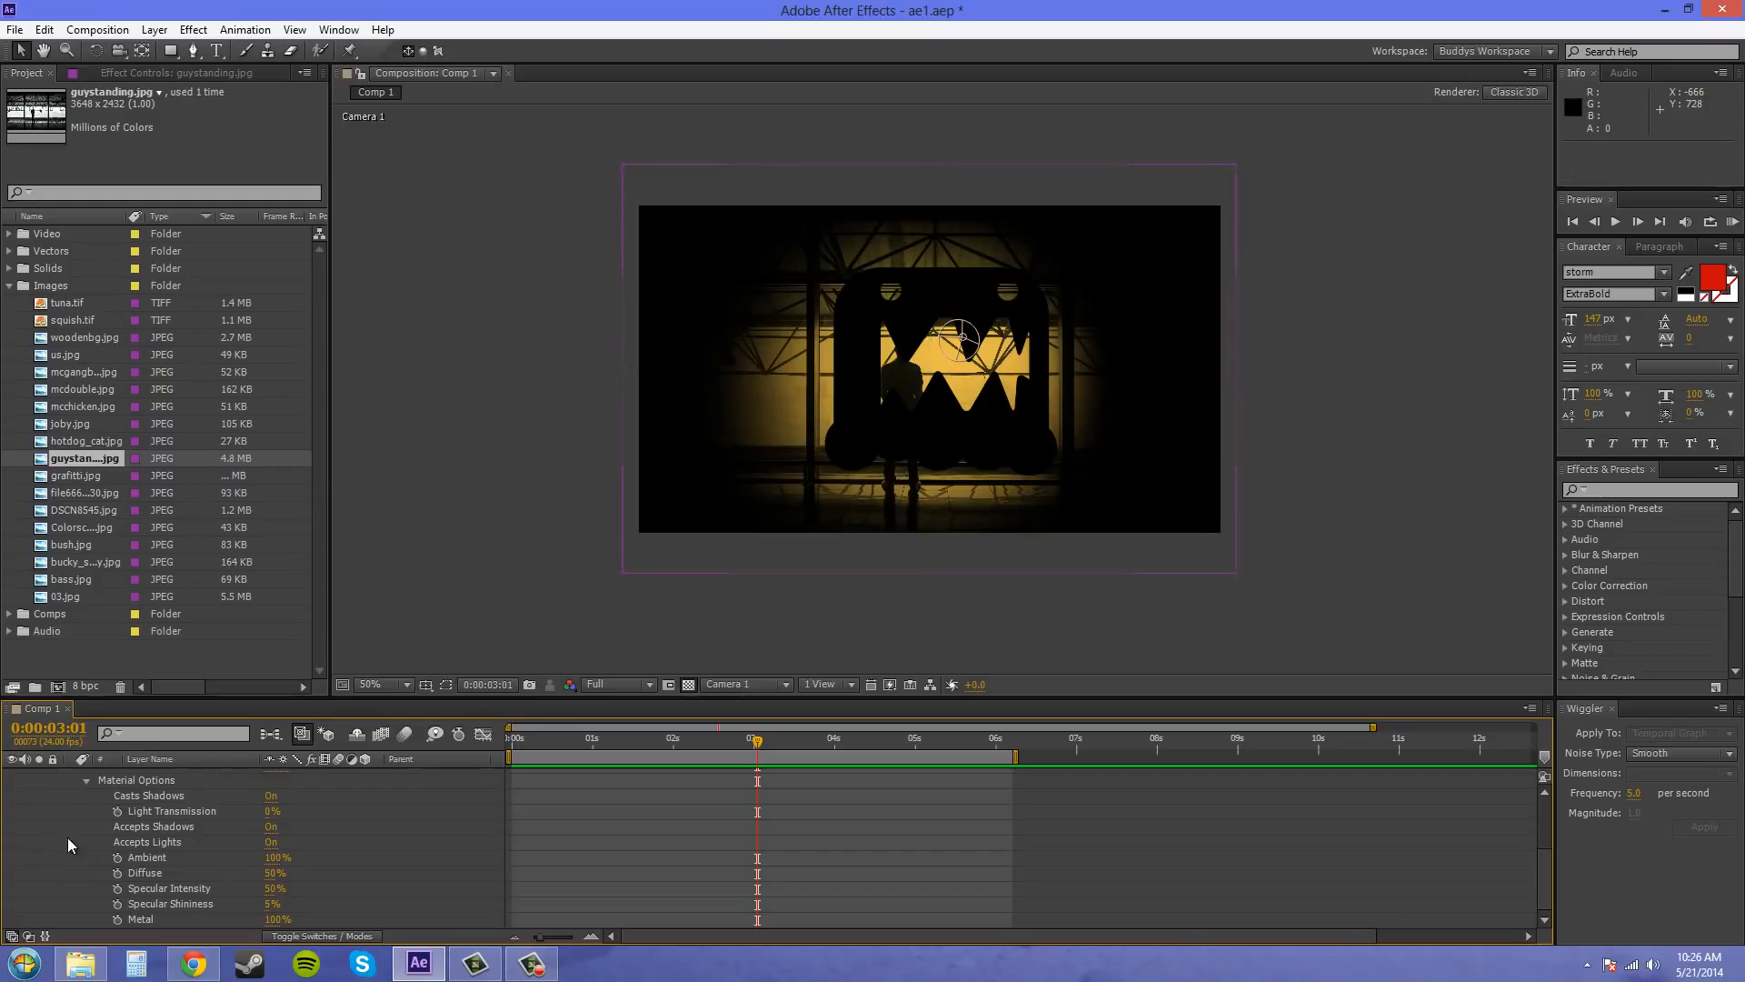
pyautogui.click(86, 780)
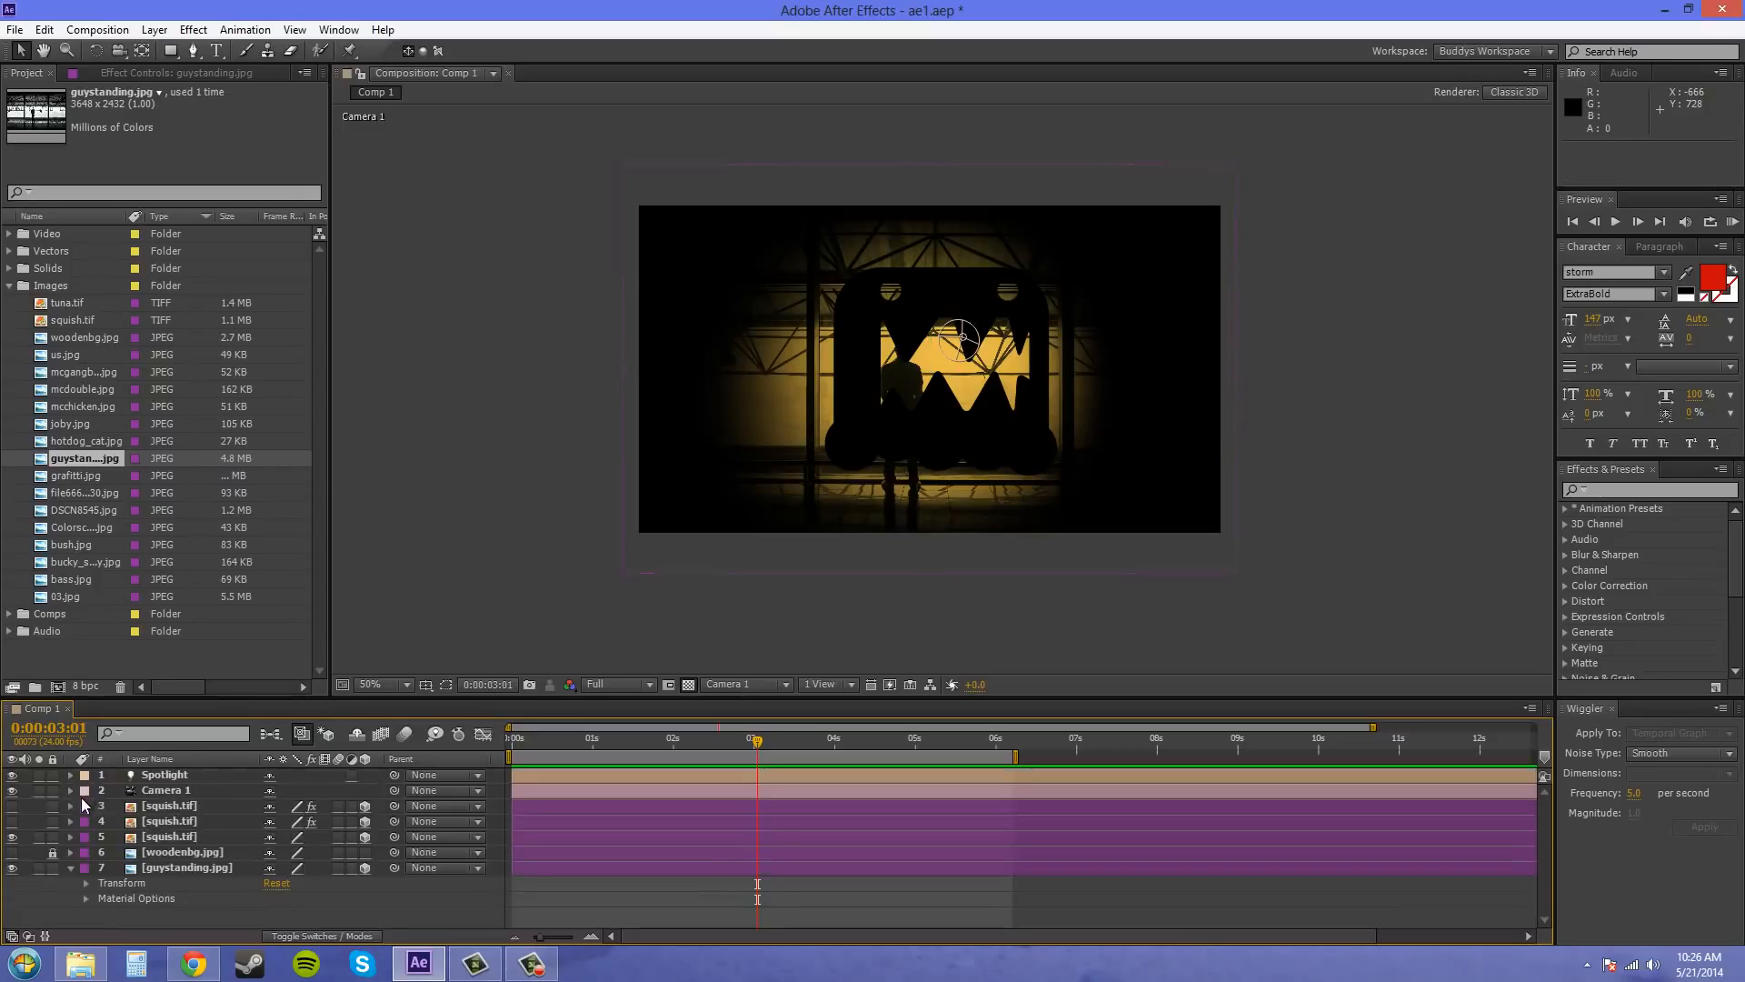
pyautogui.click(69, 868)
# Turn on Casts Shadows in the material options of squish.tif layer 5
pyautogui.click(128, 832)
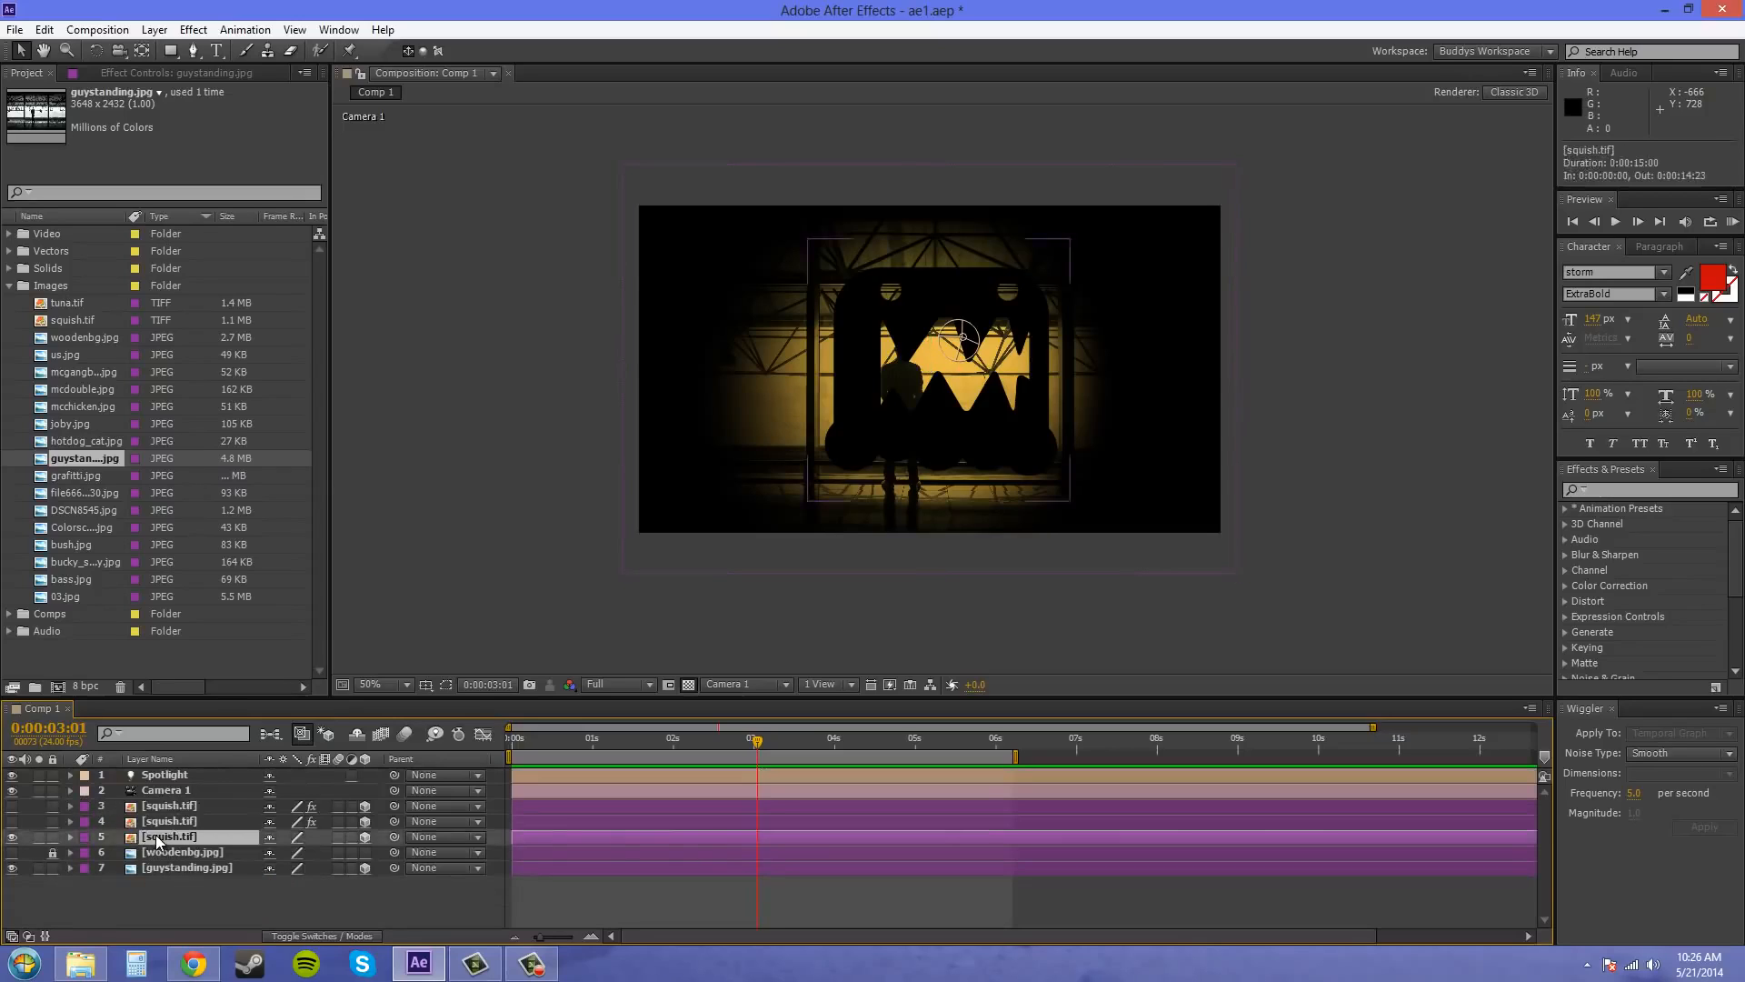
pyautogui.click(70, 837)
pyautogui.scroll(-1, 116, 875)
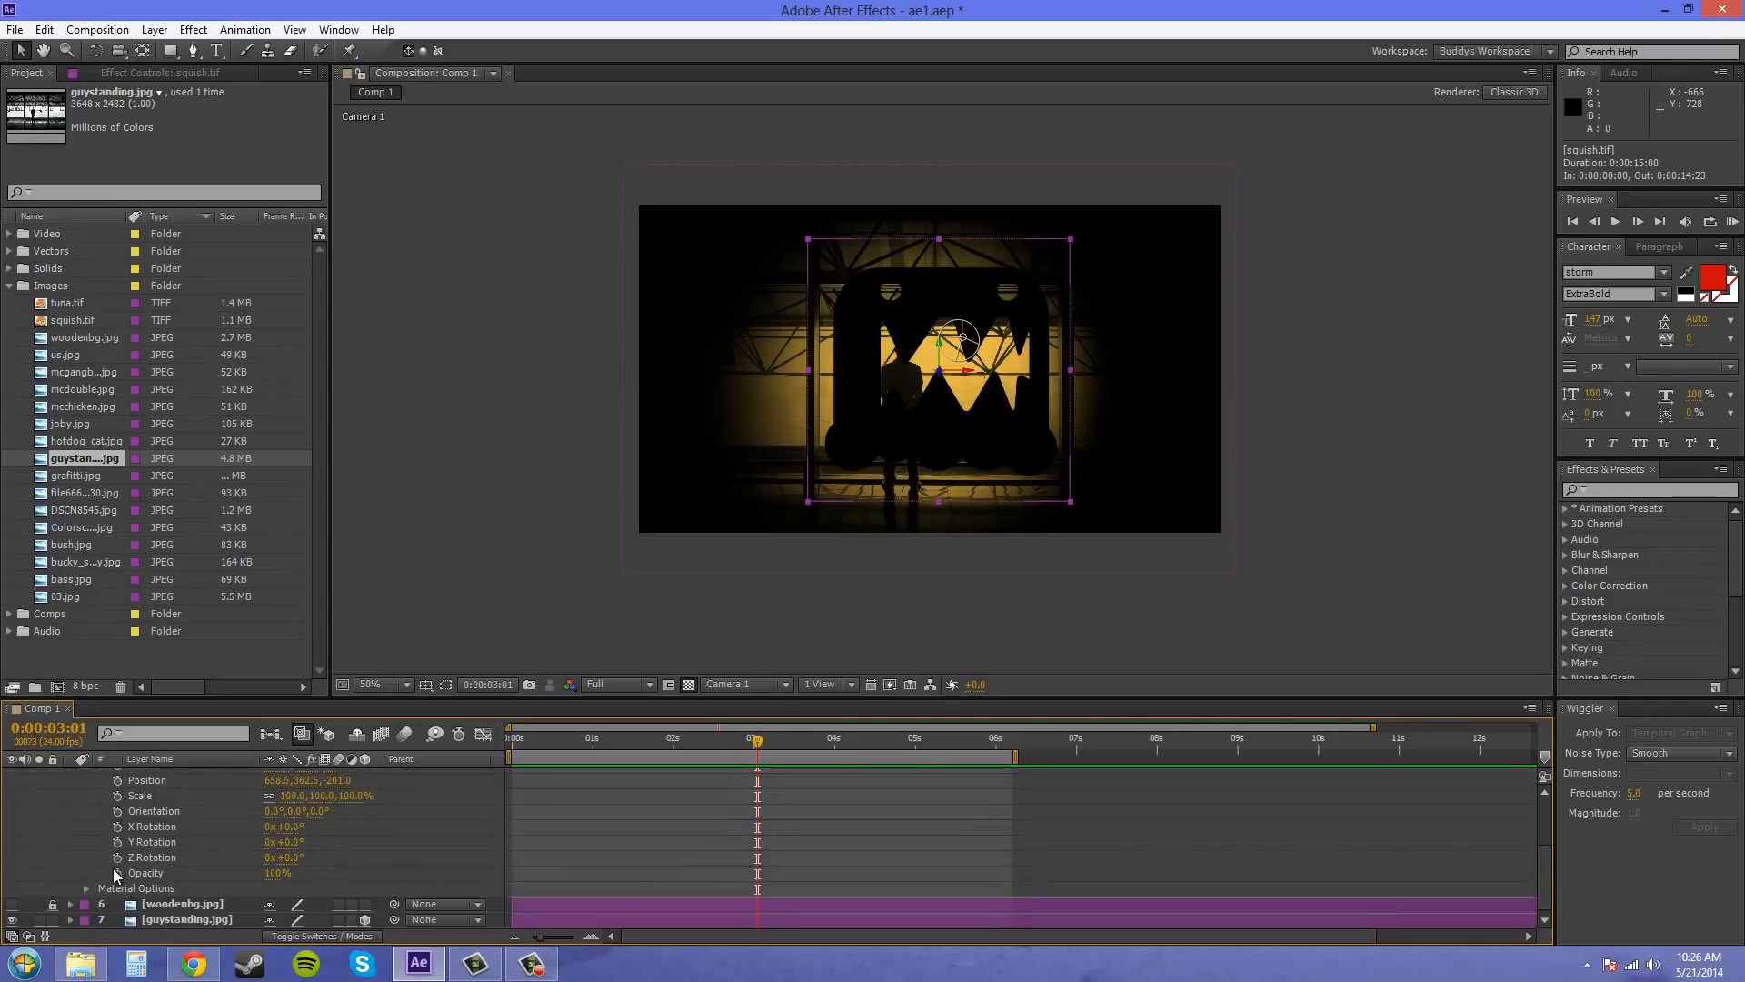
pyautogui.click(84, 888)
pyautogui.scroll(-3, 171, 841)
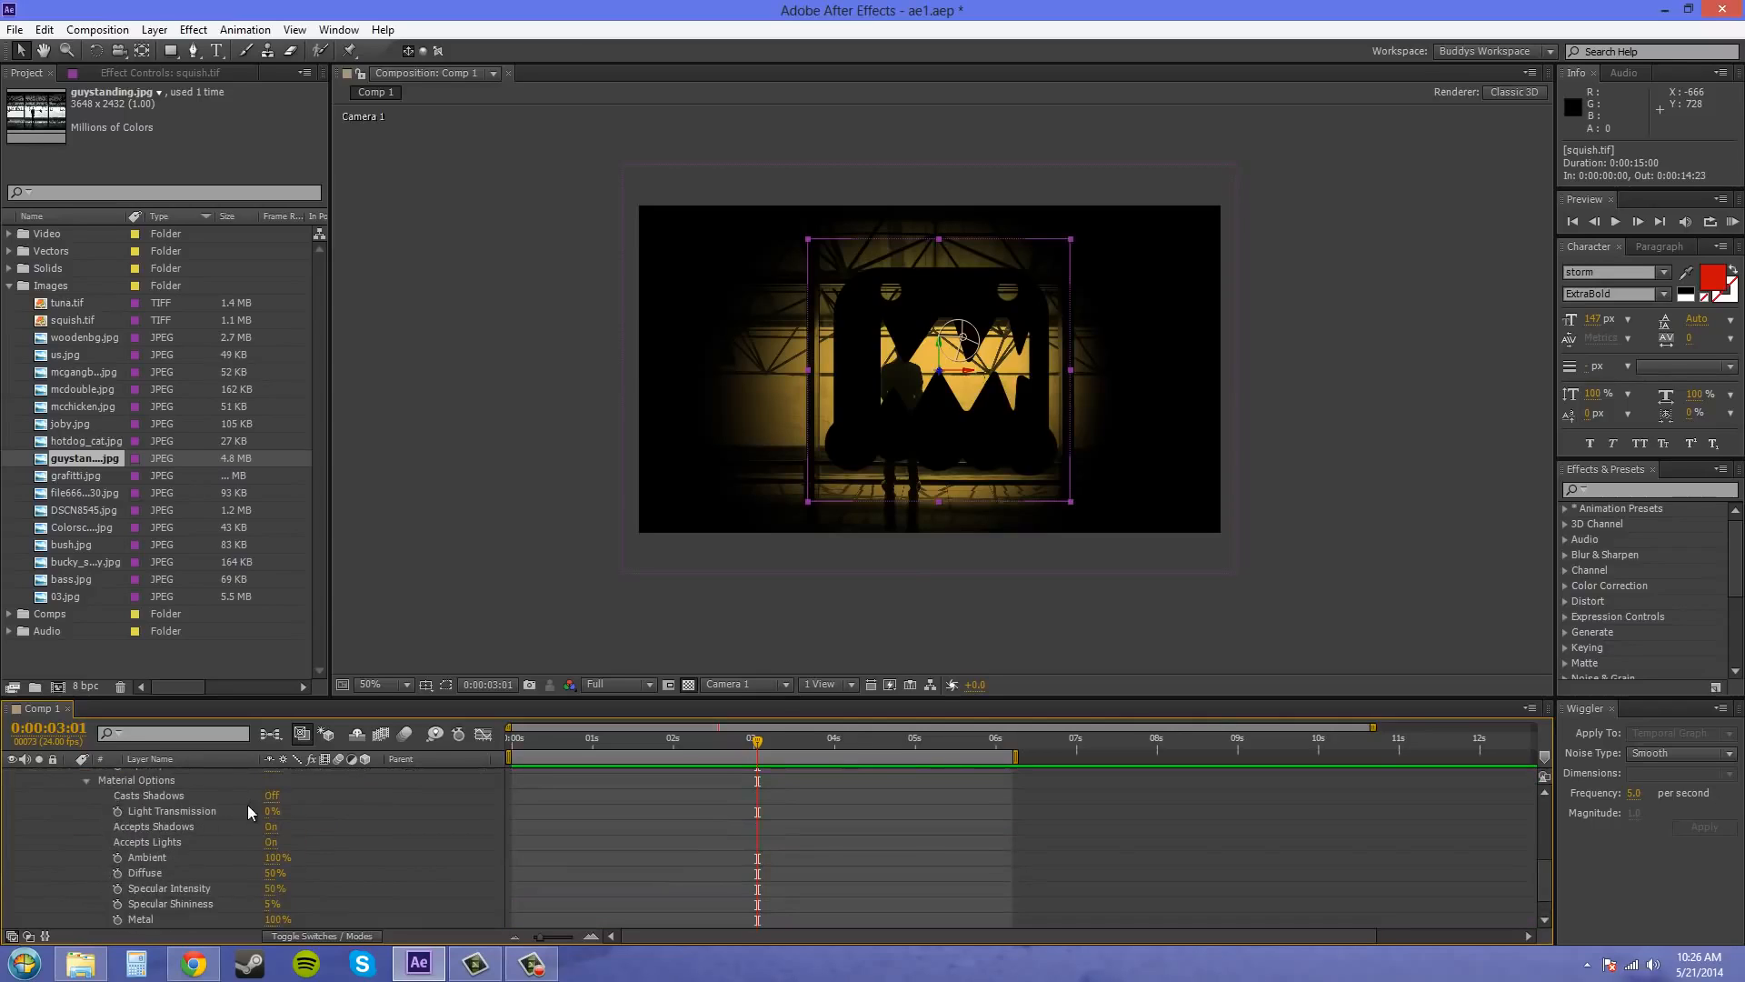
pyautogui.click(271, 796)
pyautogui.scroll(1, 83, 822)
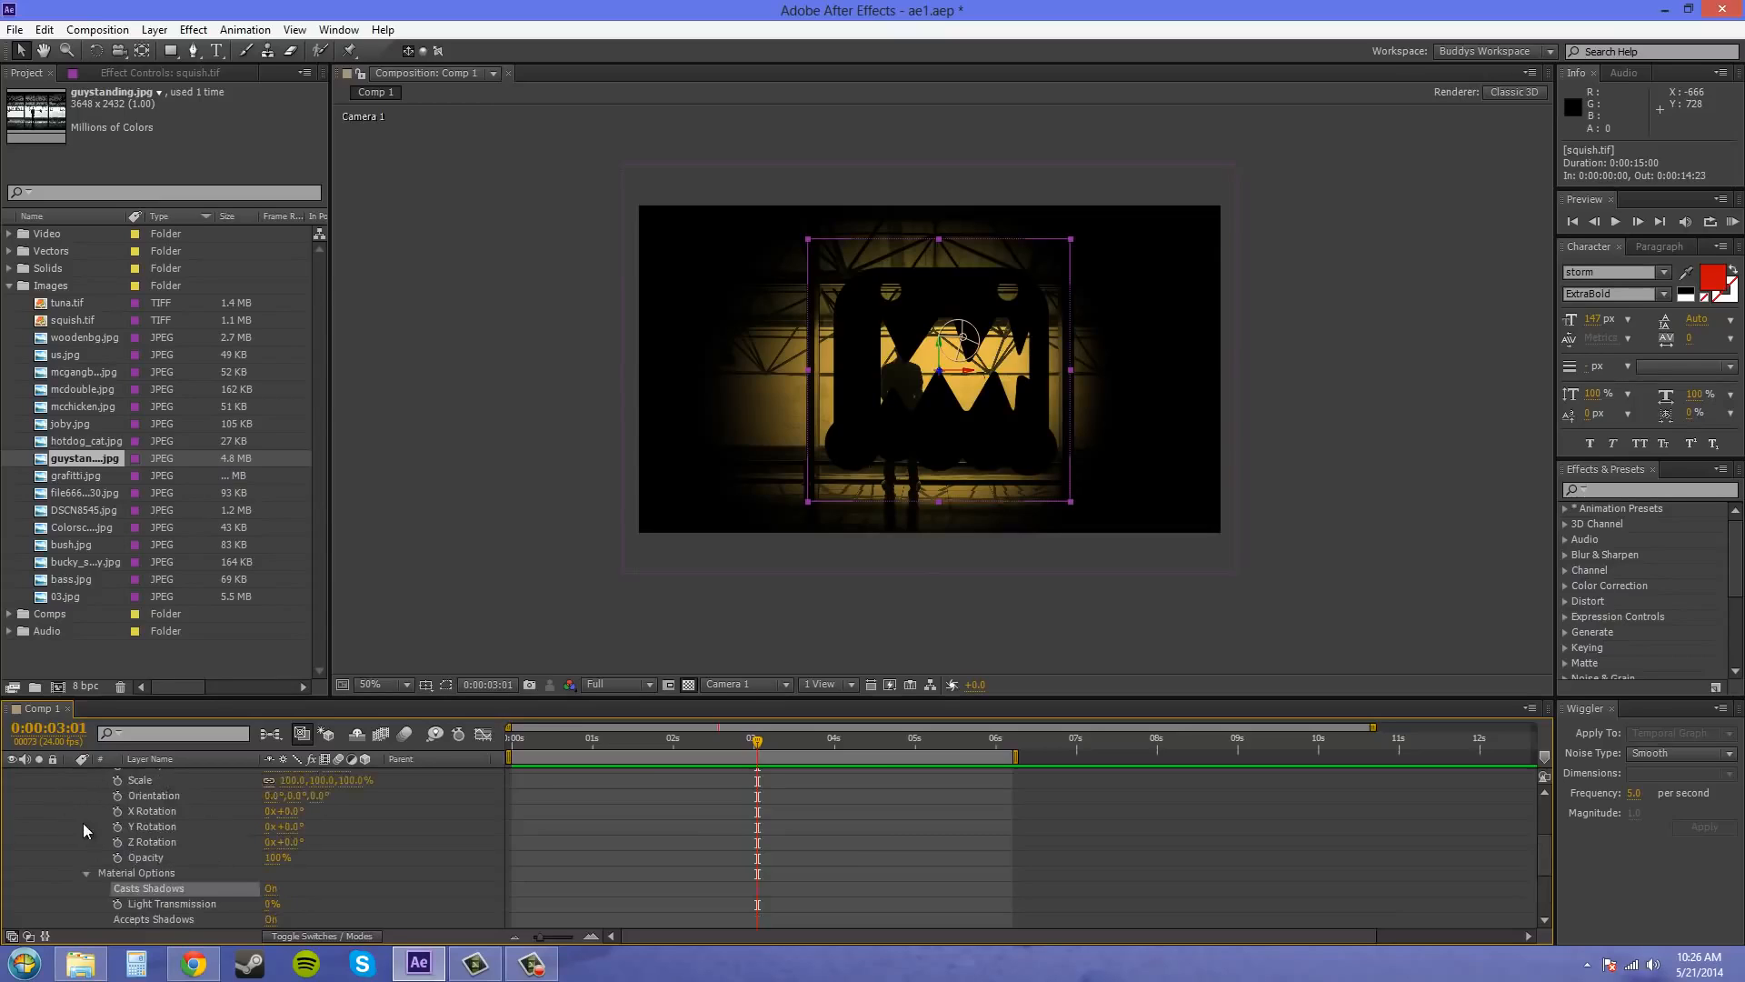
# Collapse squish.tif layer 5, check the material options of the guystanding.jpg layer, and collapse that layer too
pyautogui.scroll(4, 63, 832)
pyautogui.click(75, 804)
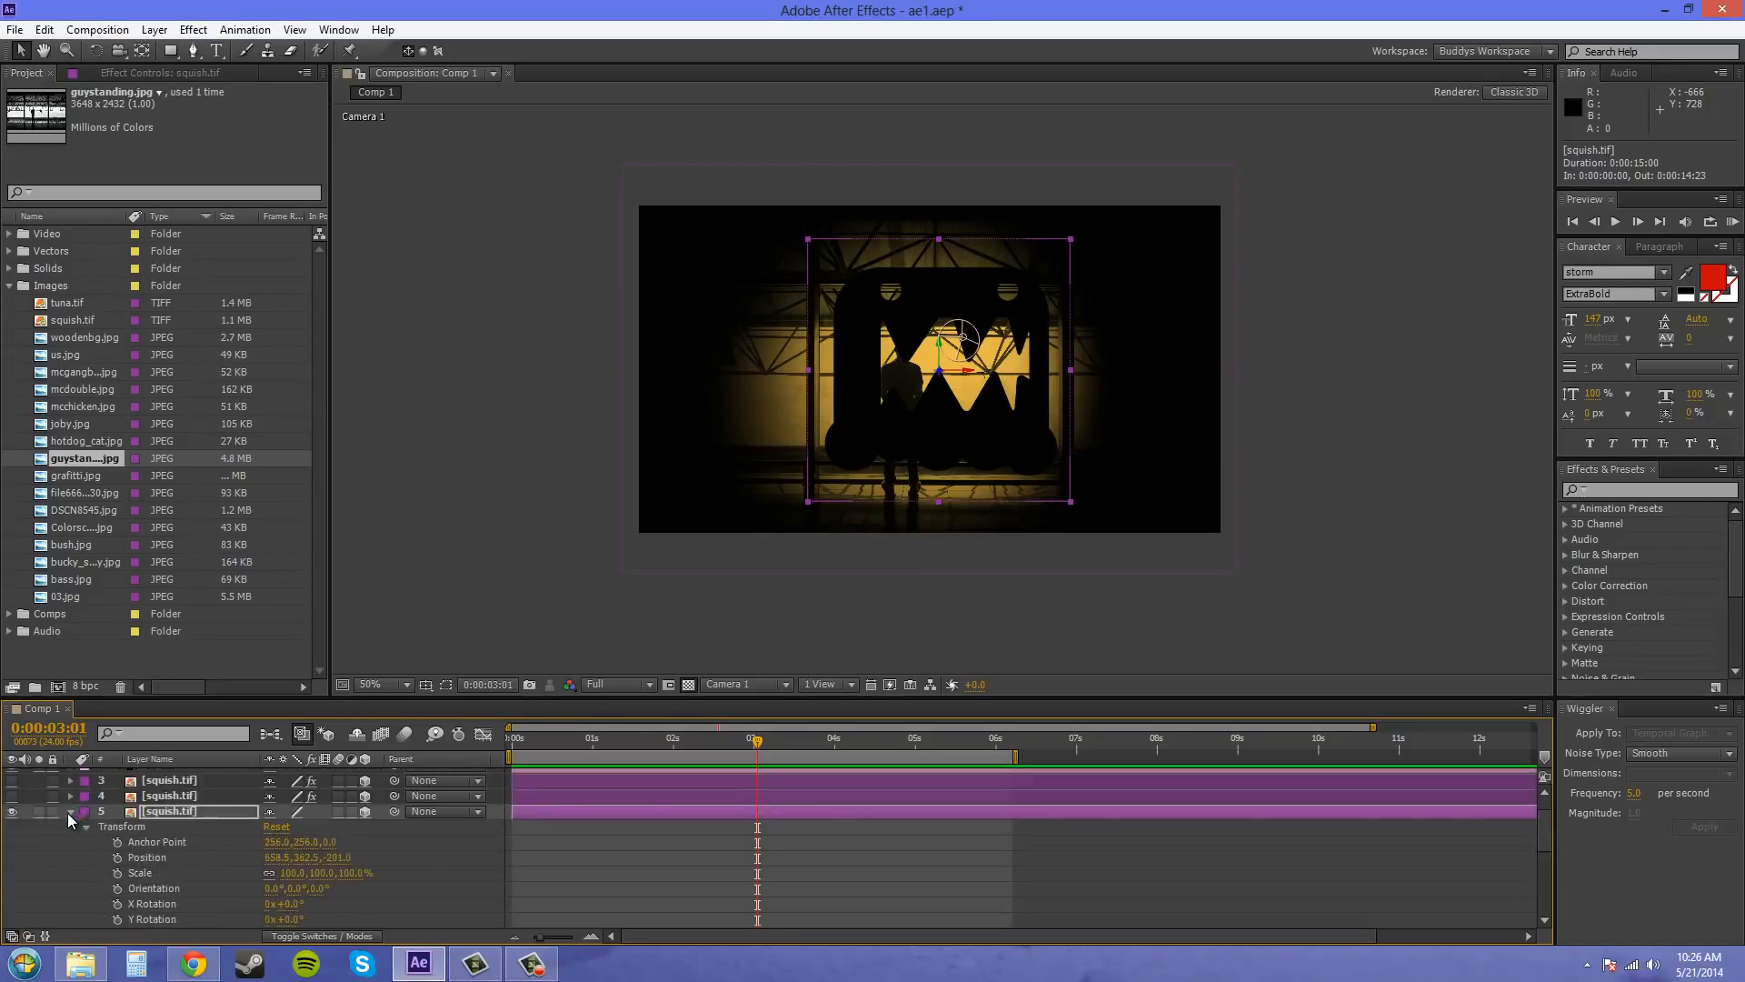
pyautogui.click(69, 812)
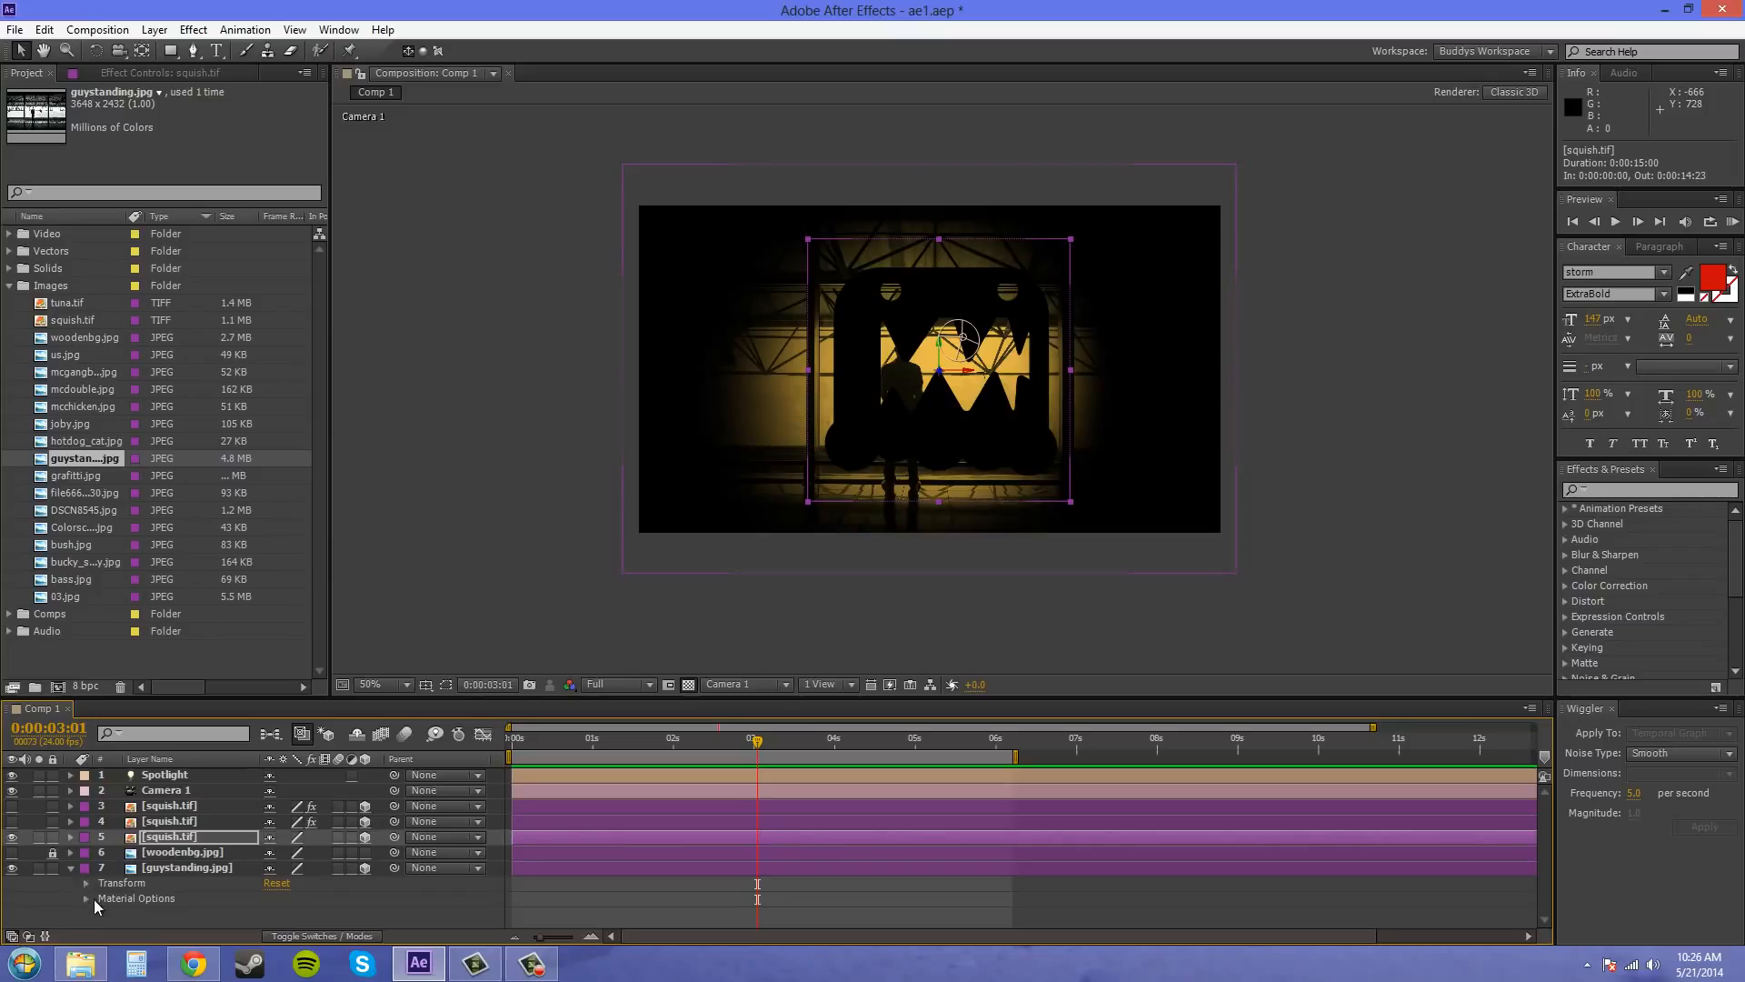
pyautogui.click(85, 898)
pyautogui.scroll(-3, 301, 854)
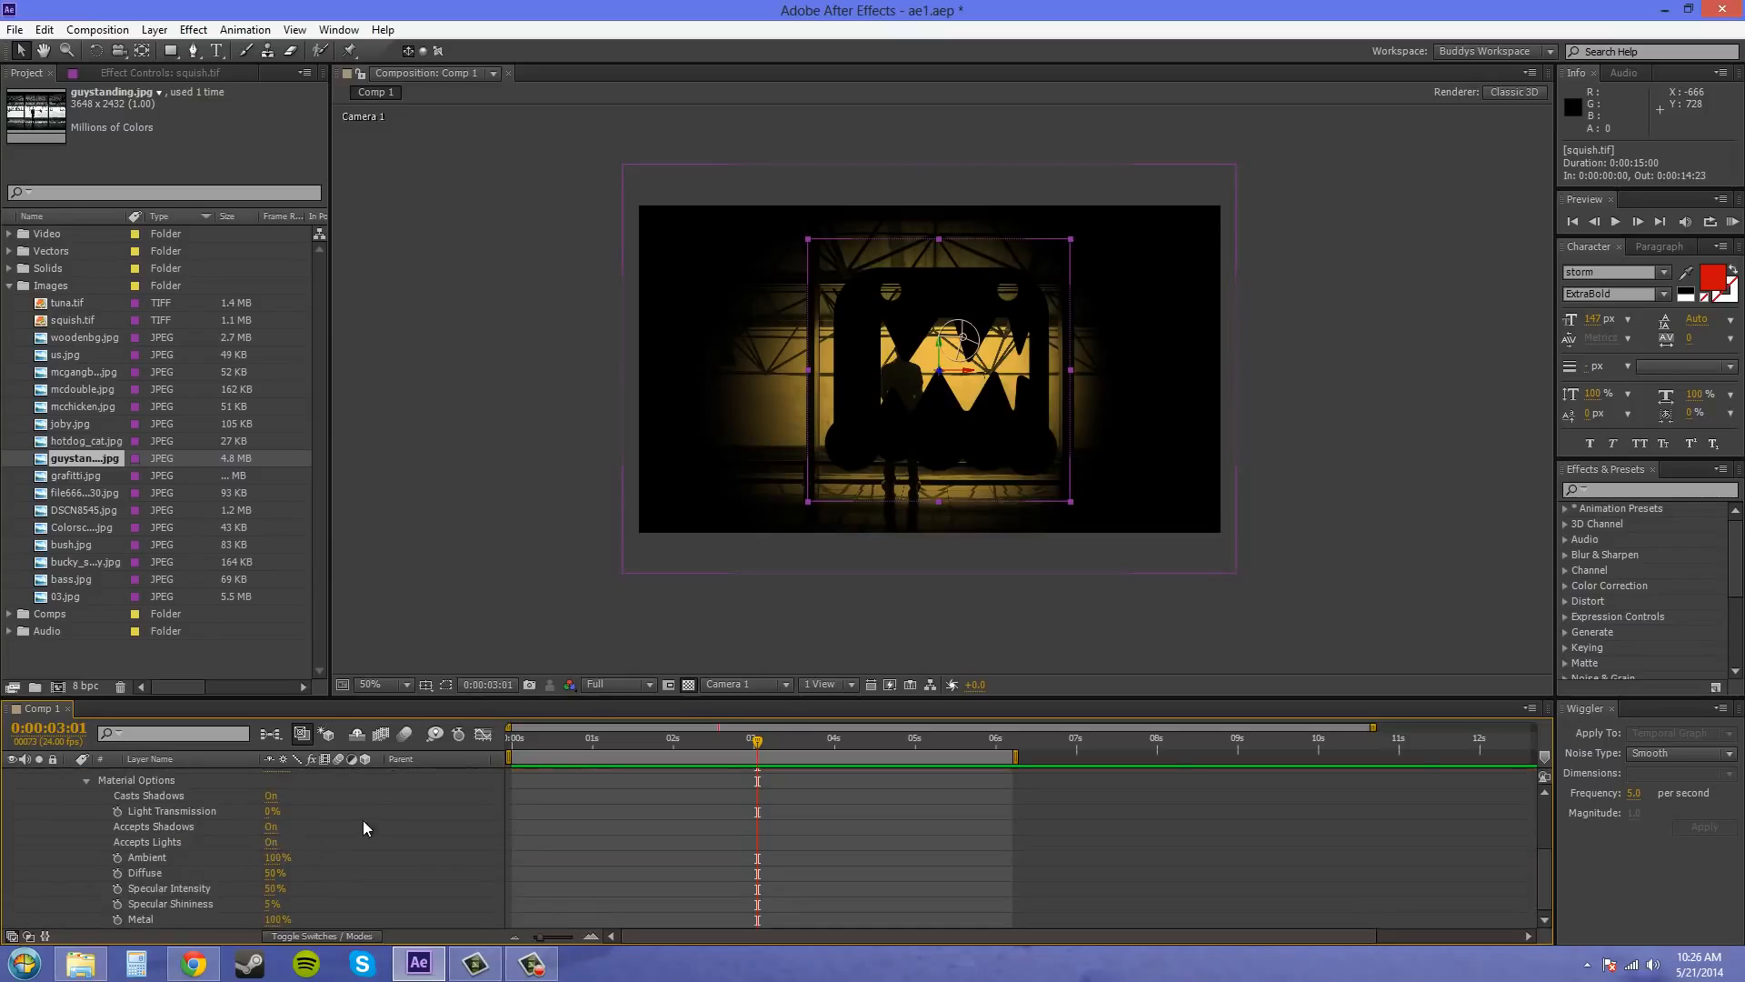
pyautogui.scroll(2, 189, 860)
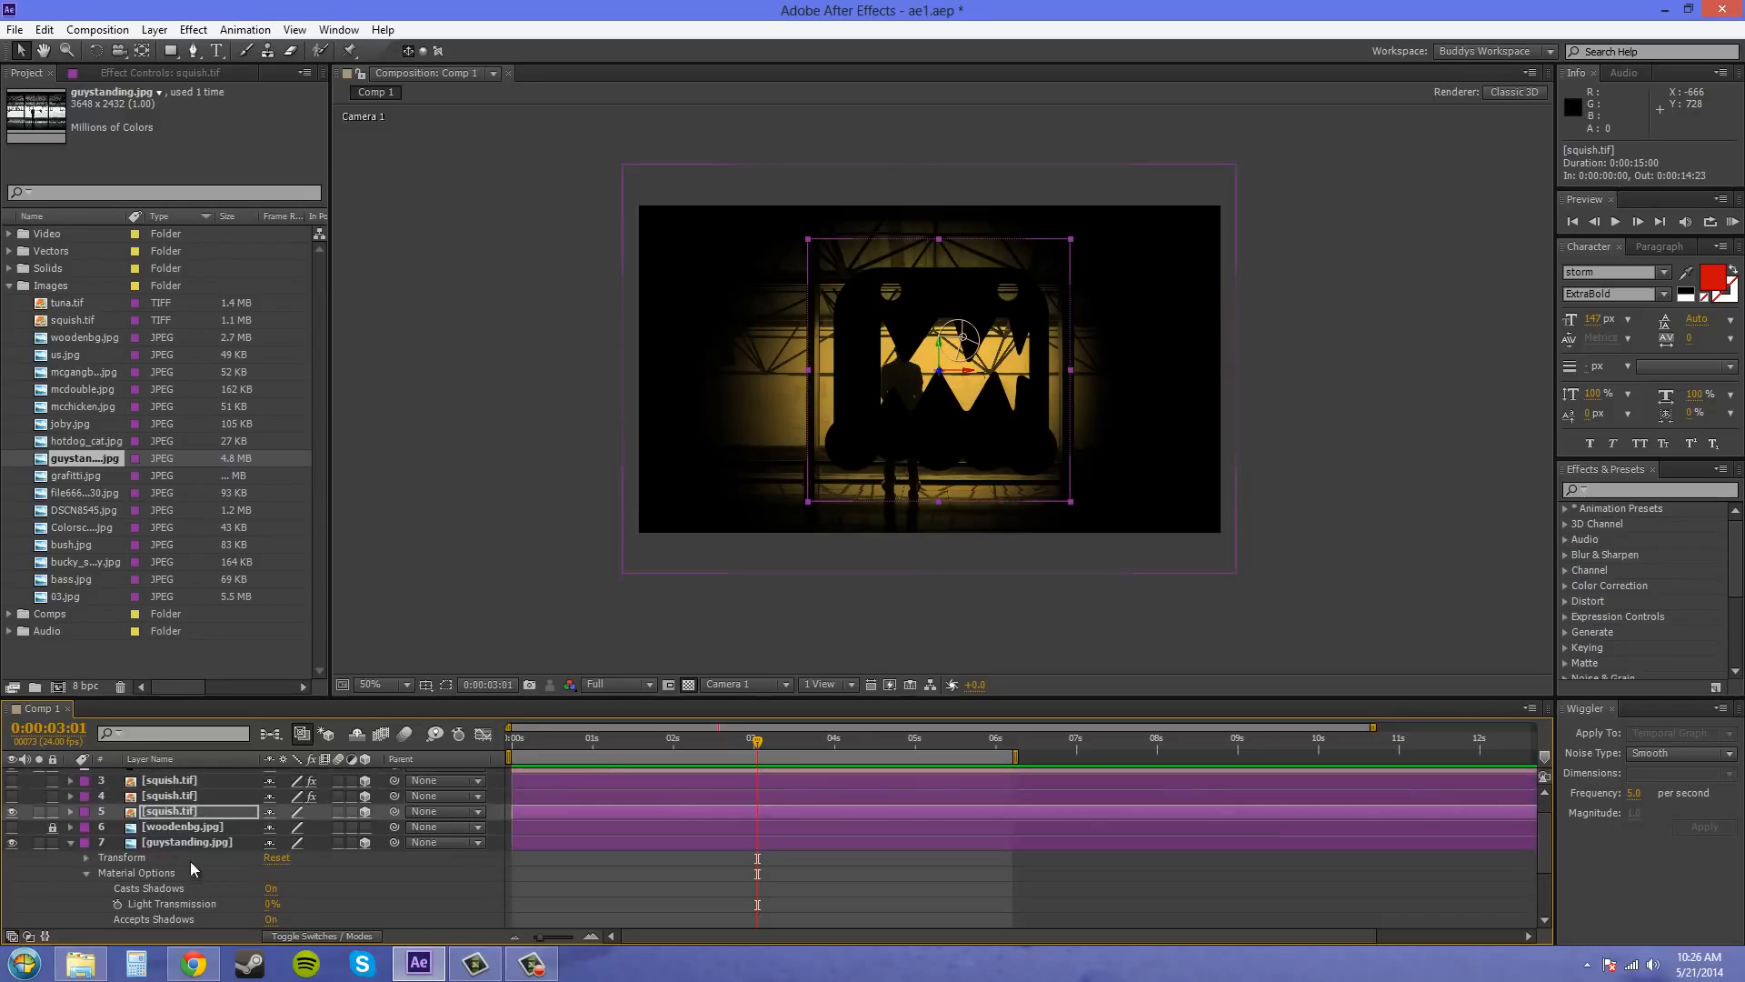
pyautogui.click(71, 842)
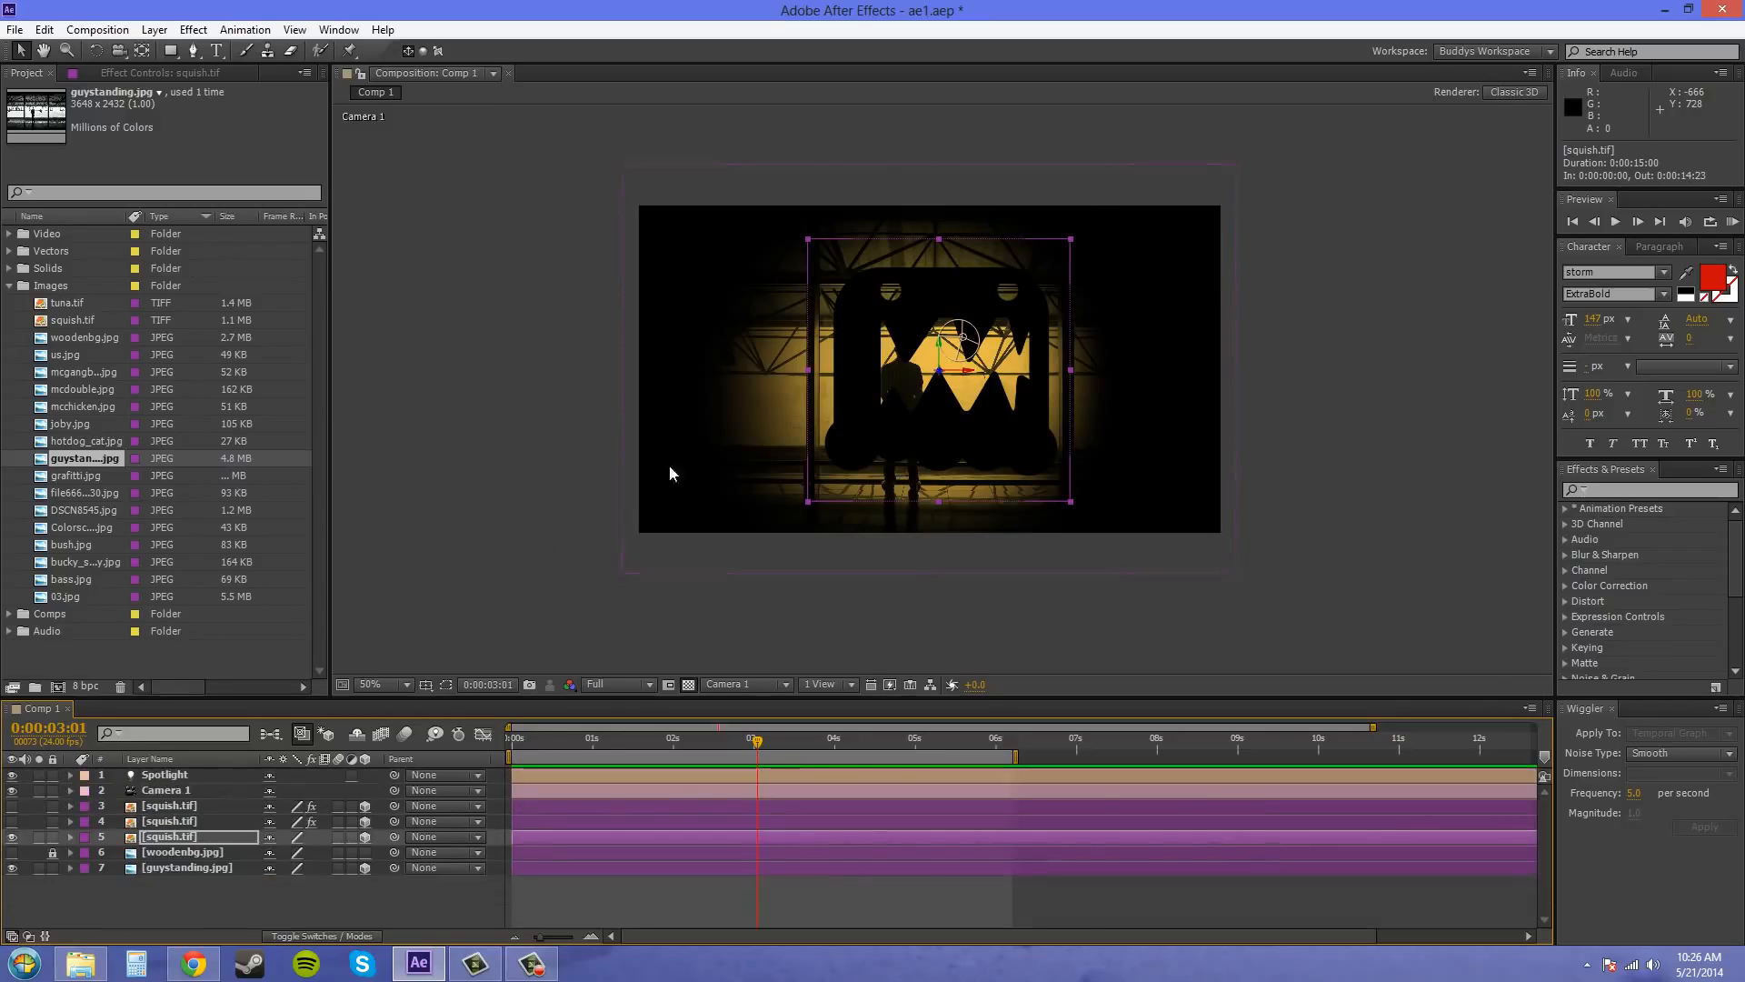
# In the Spotlight layer's light settings, turn on Casts Shadows and set Shadow Darkness to 62%
pyautogui.press('/')
pyautogui.press(',')
pyautogui.click(181, 773)
pyautogui.doubleClick(172, 778)
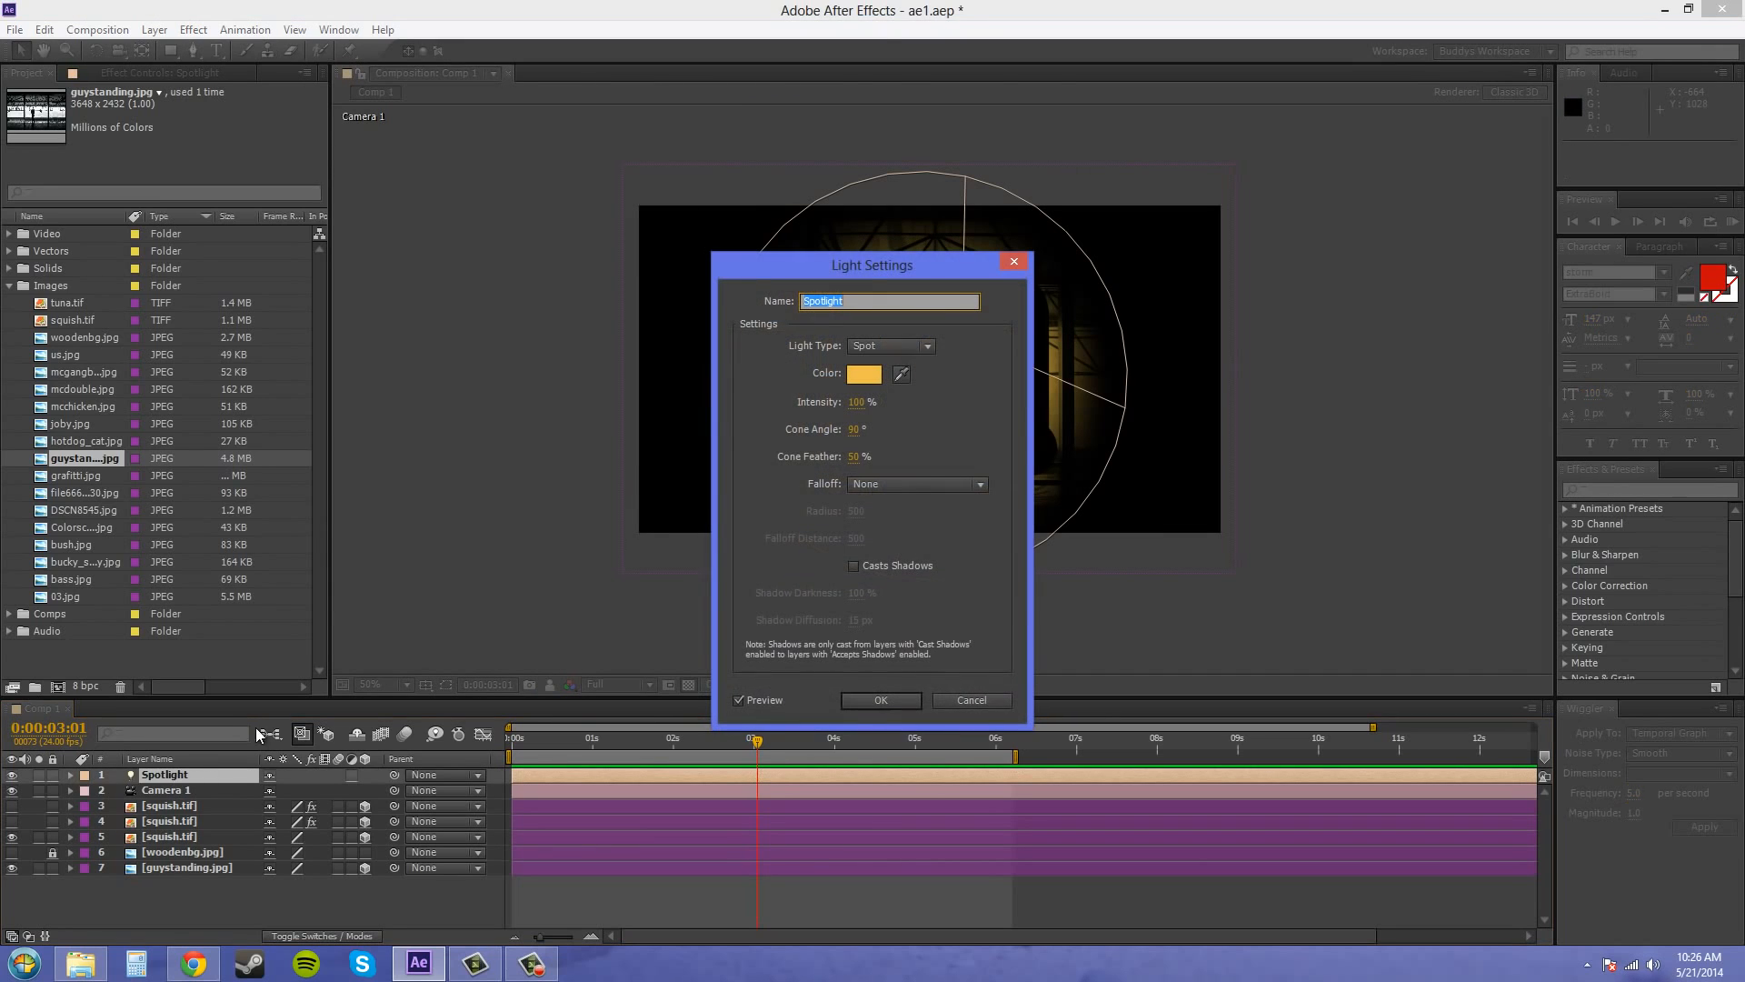
pyautogui.click(855, 566)
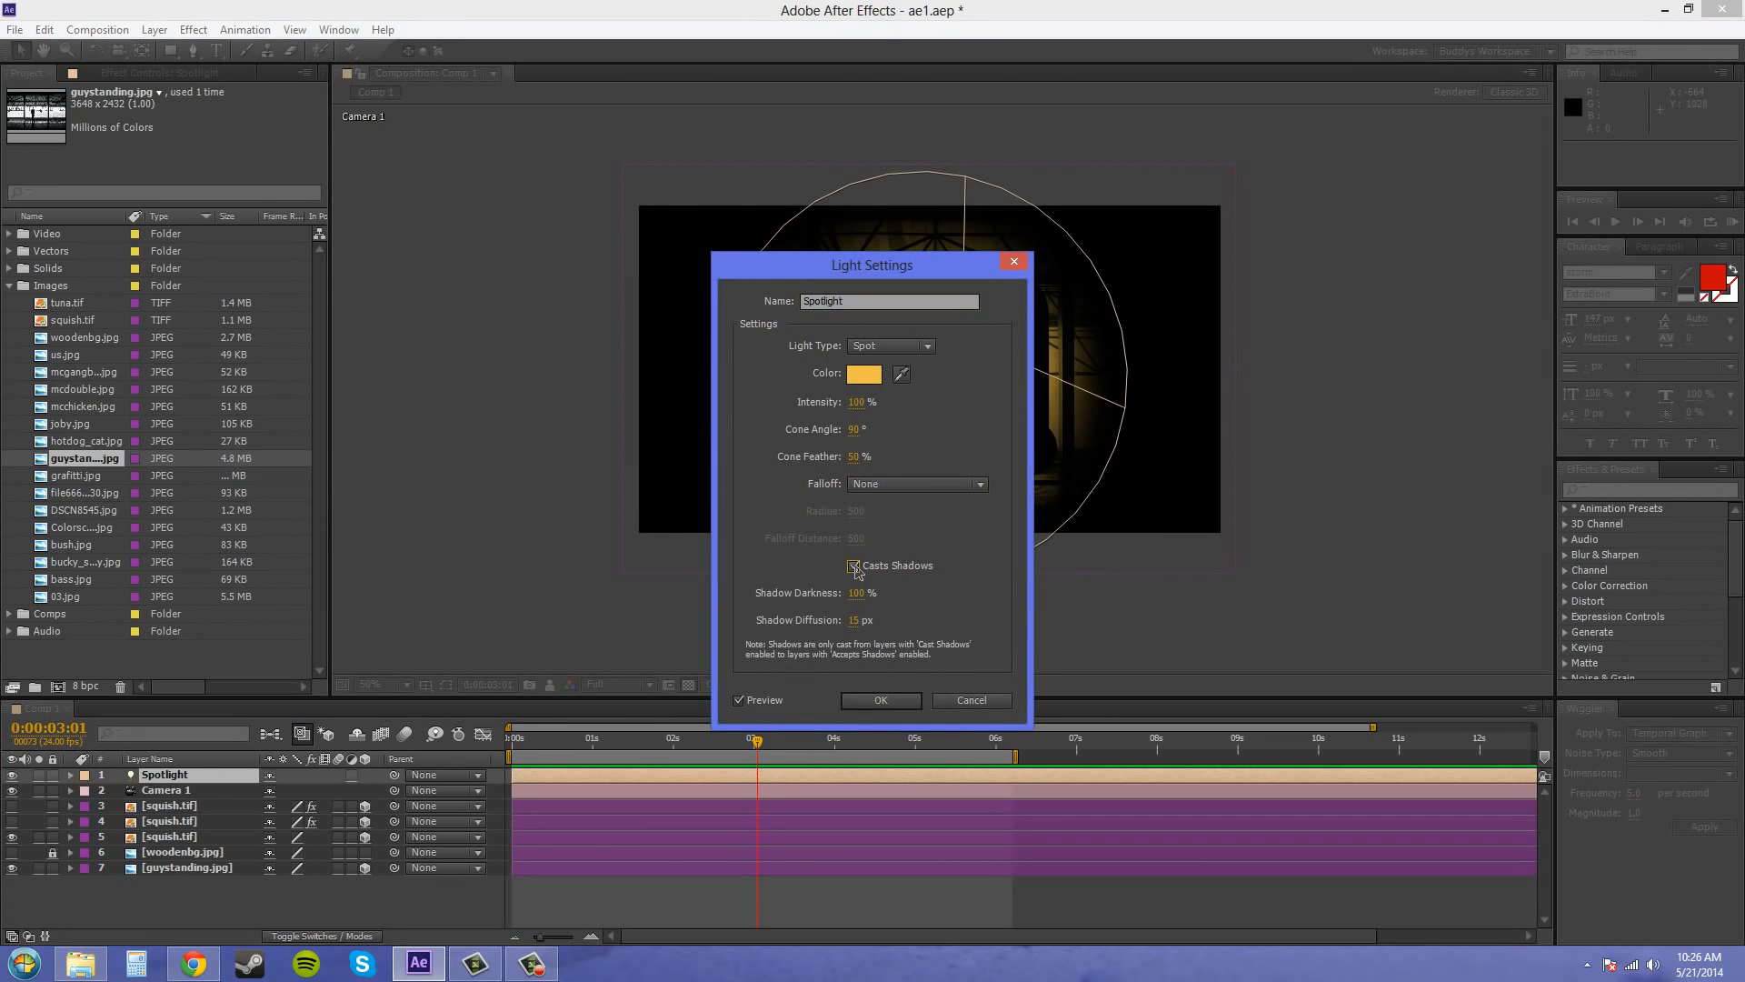
pyautogui.moveTo(901, 266); pyautogui.dragTo(488, 218)
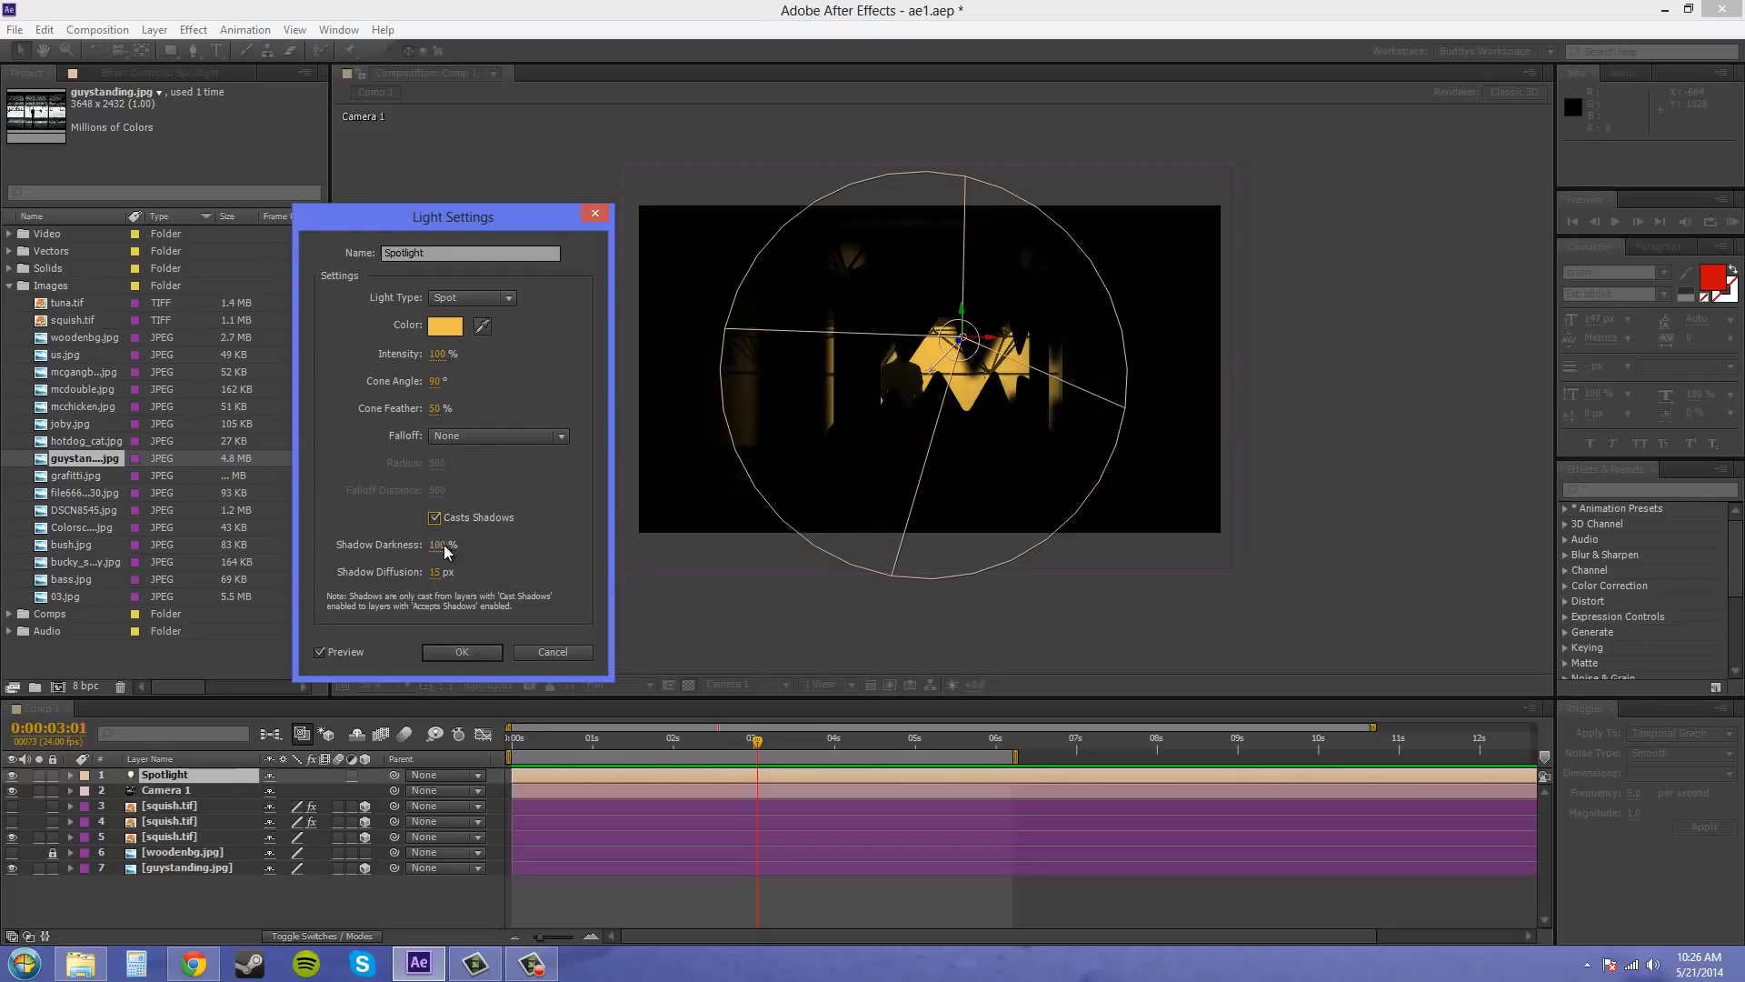
pyautogui.moveTo(442, 548); pyautogui.dragTo(414, 549)
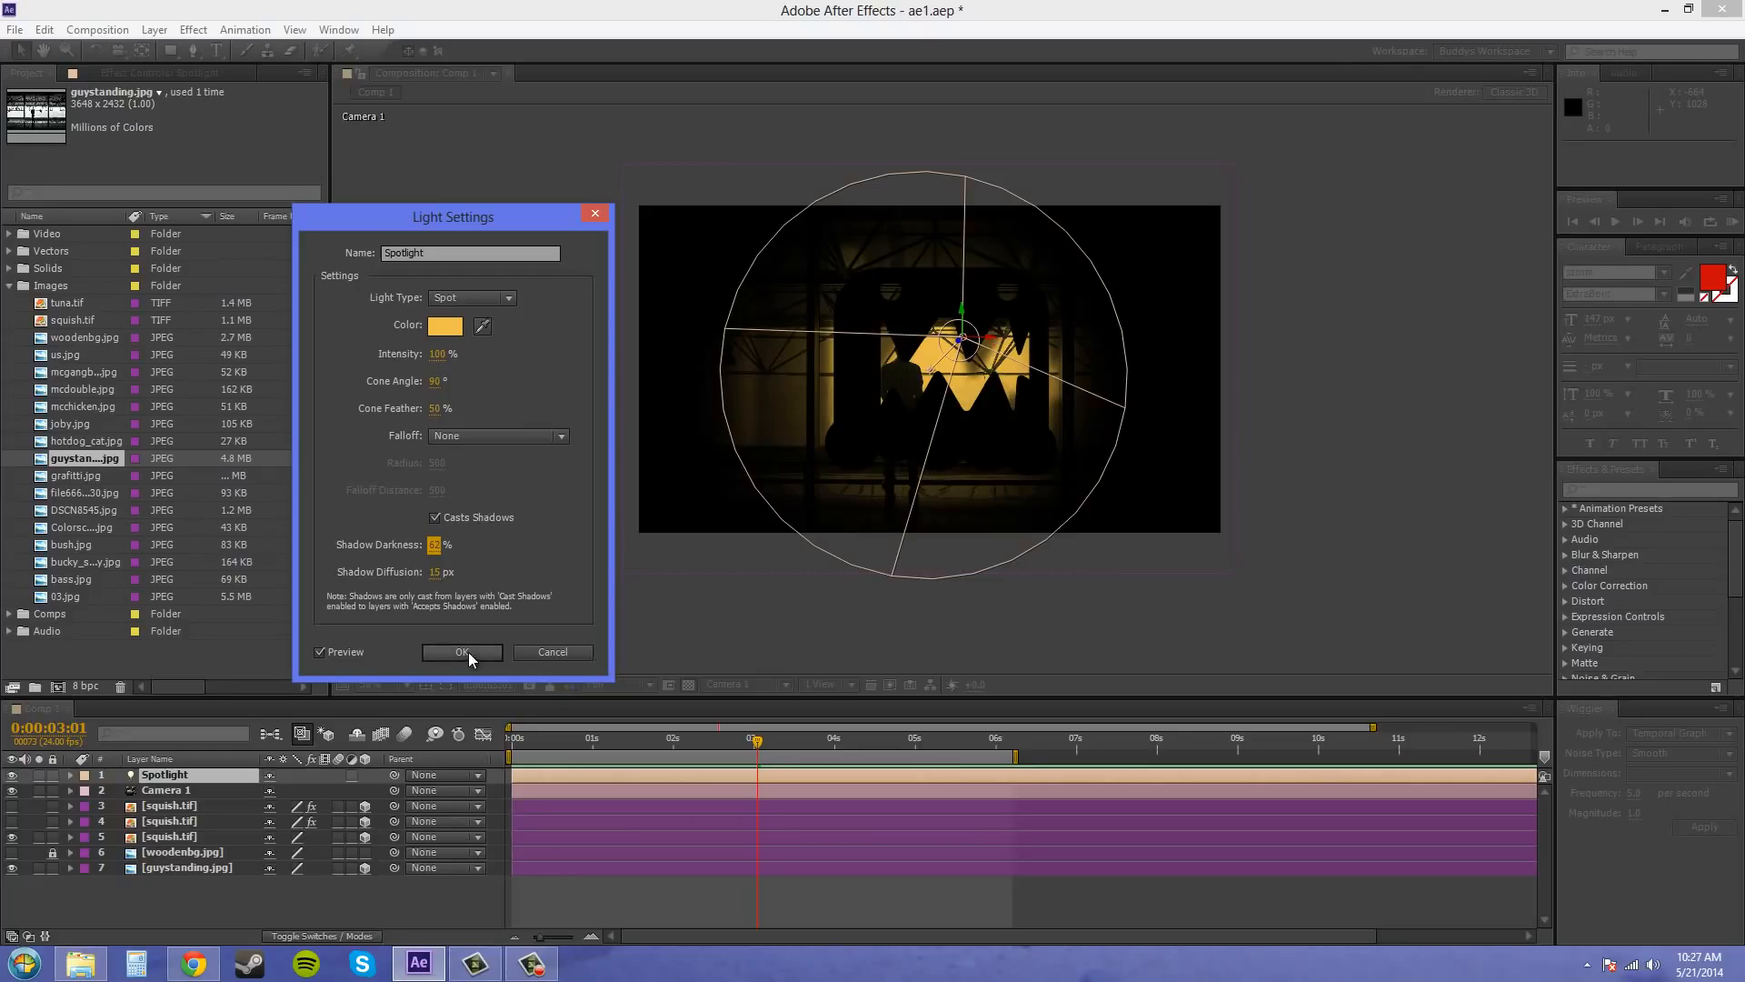
# Toggle the Spotlight's Casts Shadows option to compare the result, leave it off, and apply the light settings
pyautogui.click(434, 517)
pyautogui.click(434, 517)
pyautogui.click(434, 517)
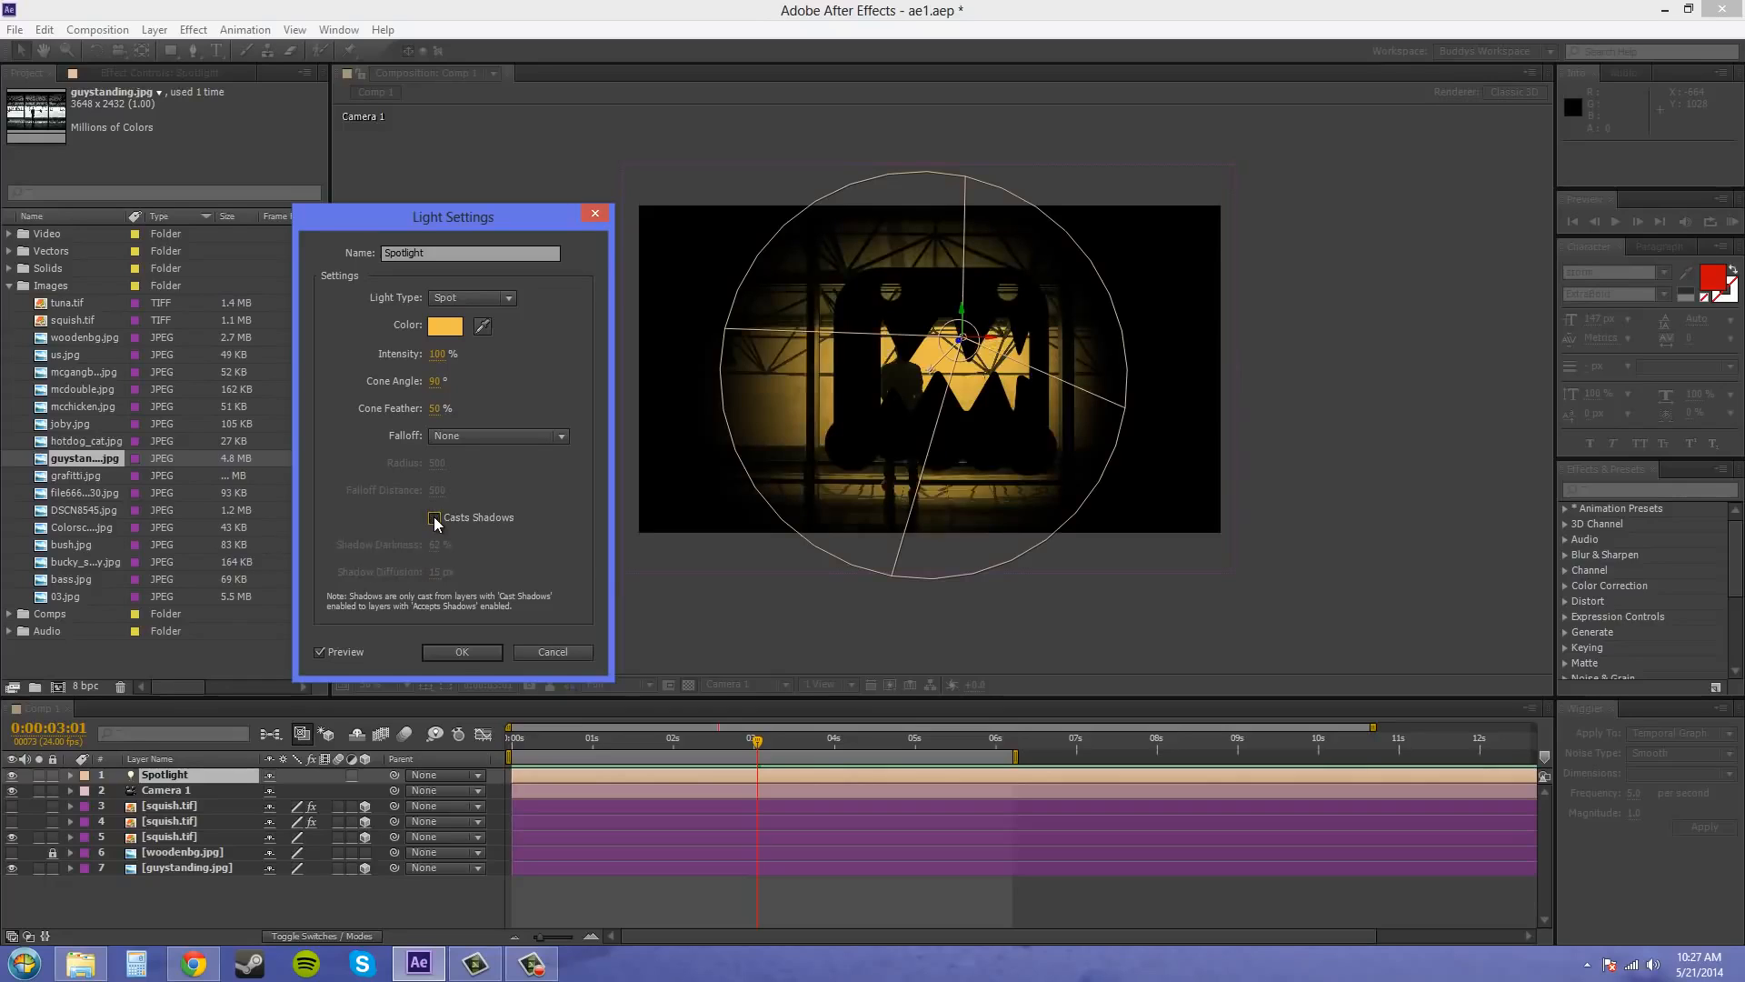
pyautogui.click(434, 517)
pyautogui.click(435, 517)
pyautogui.click(464, 652)
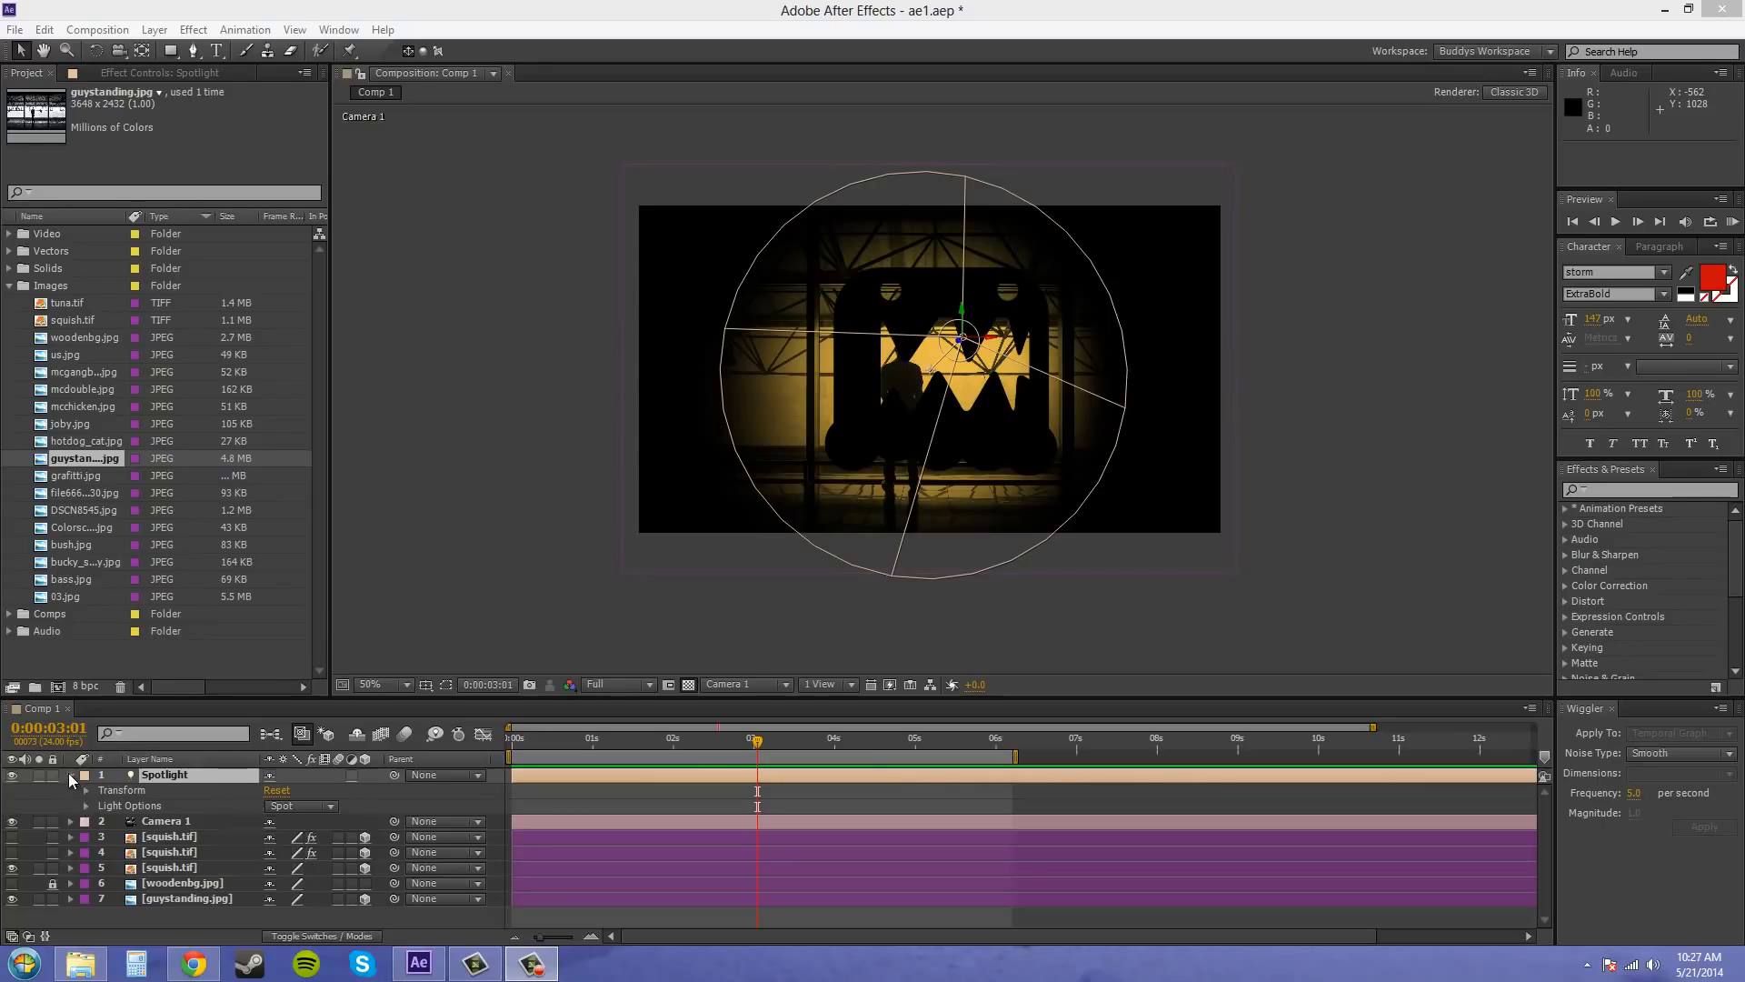
# Review the Spotlight's light options in the timeline and again in its Light Settings dialog
pyautogui.click(84, 805)
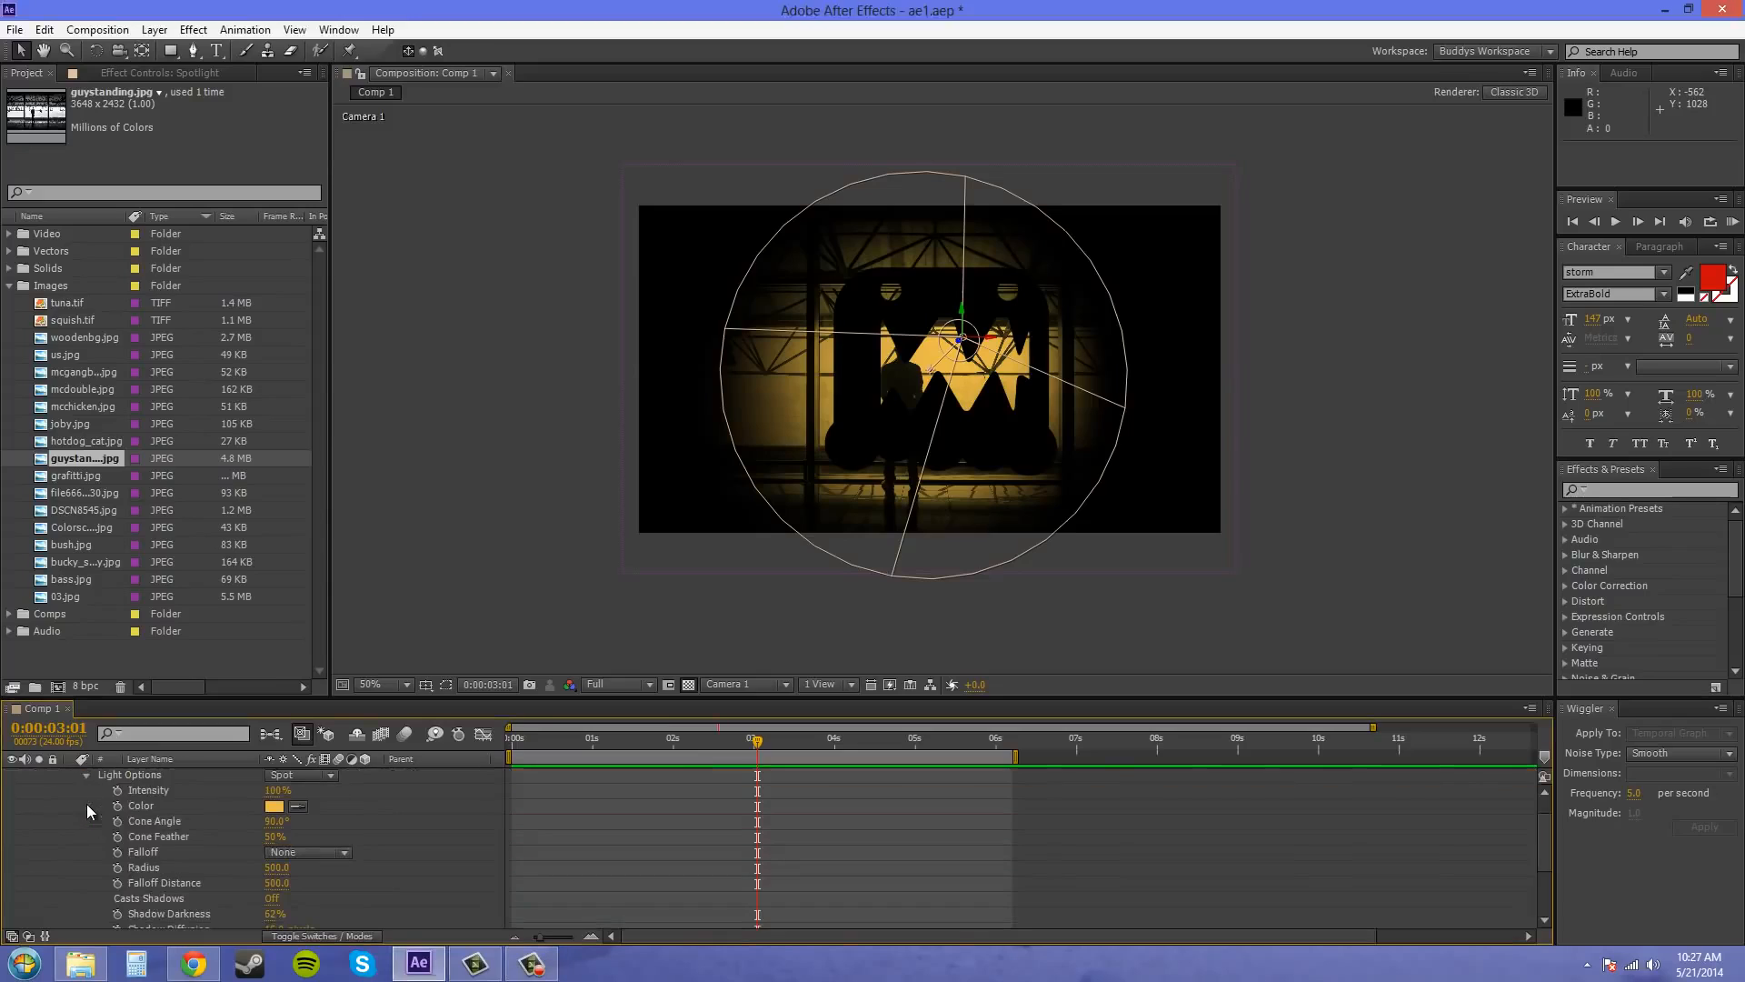
pyautogui.scroll(-2, 85, 807)
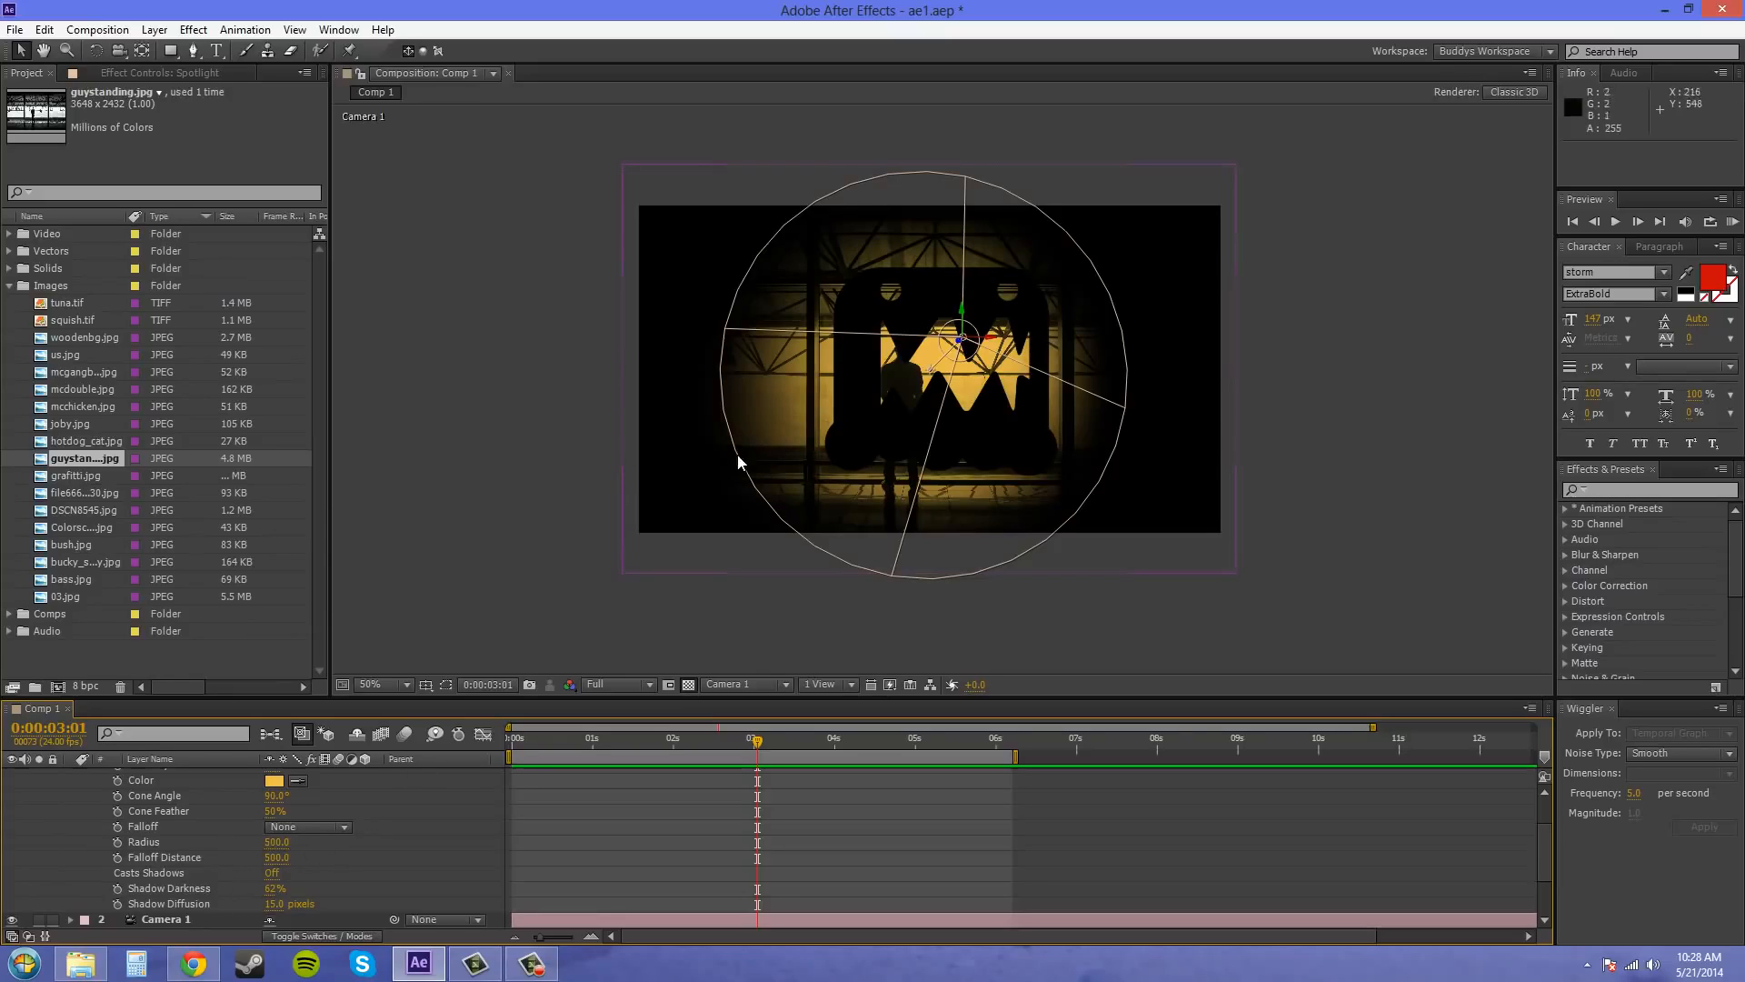
pyautogui.scroll(2, 162, 825)
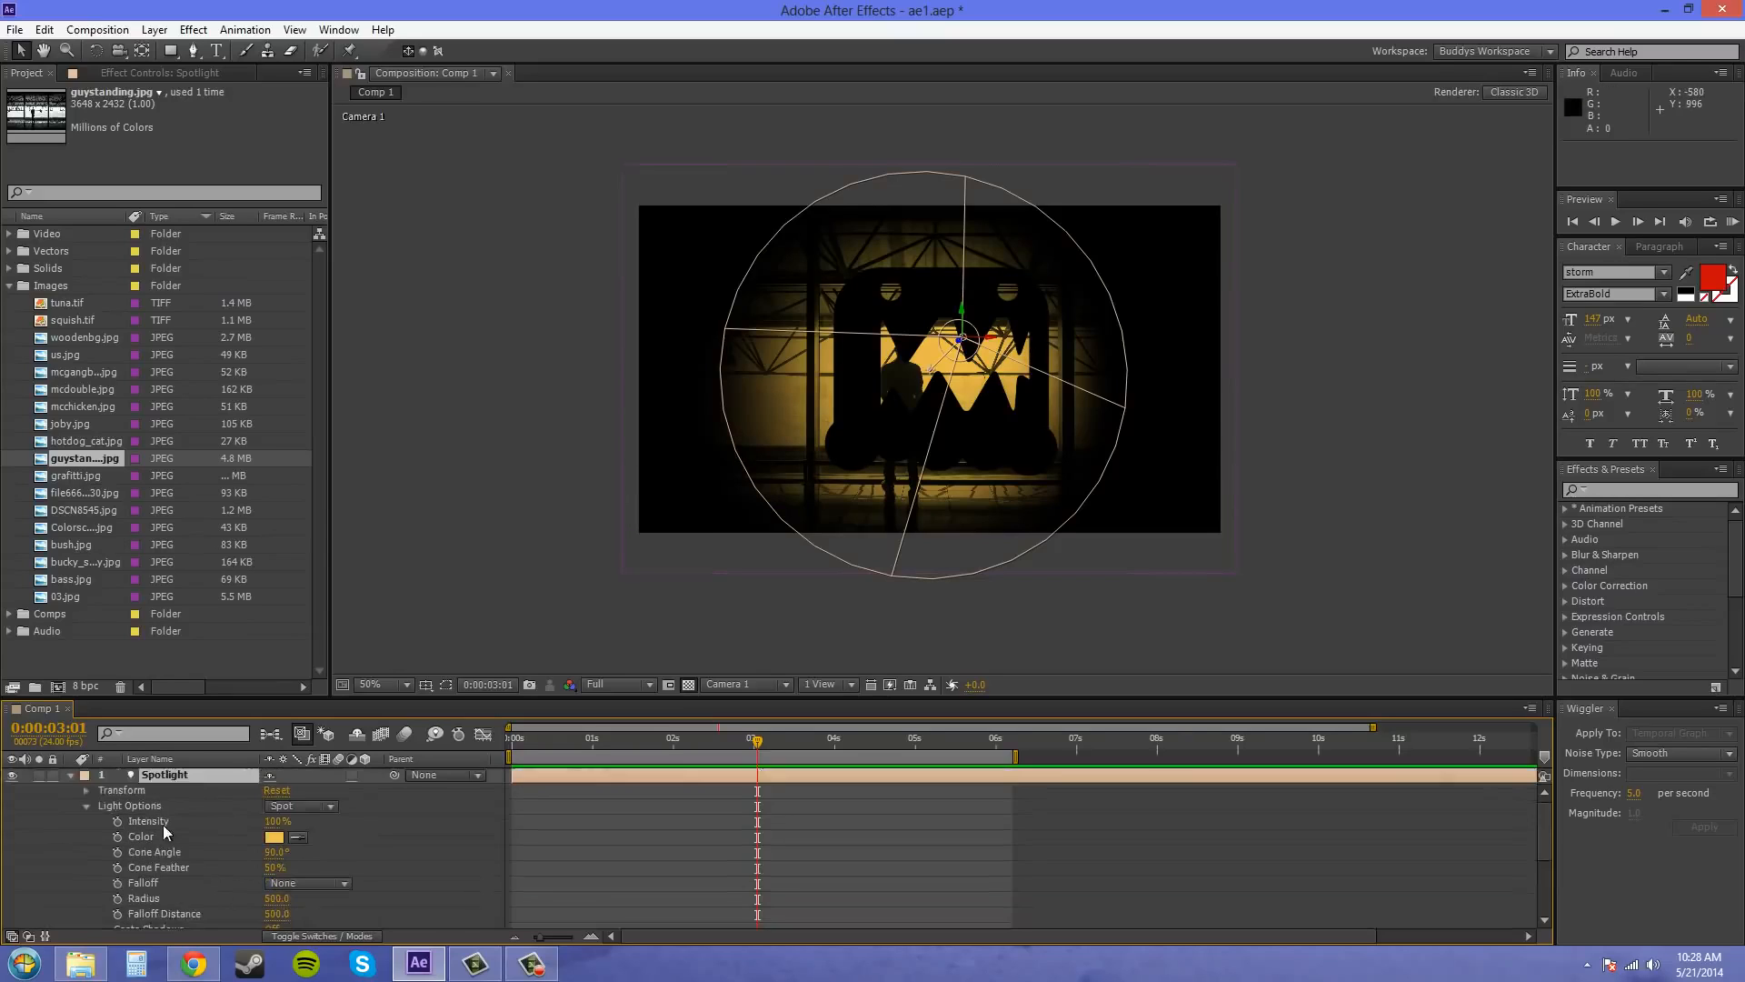
pyautogui.doubleClick(175, 777)
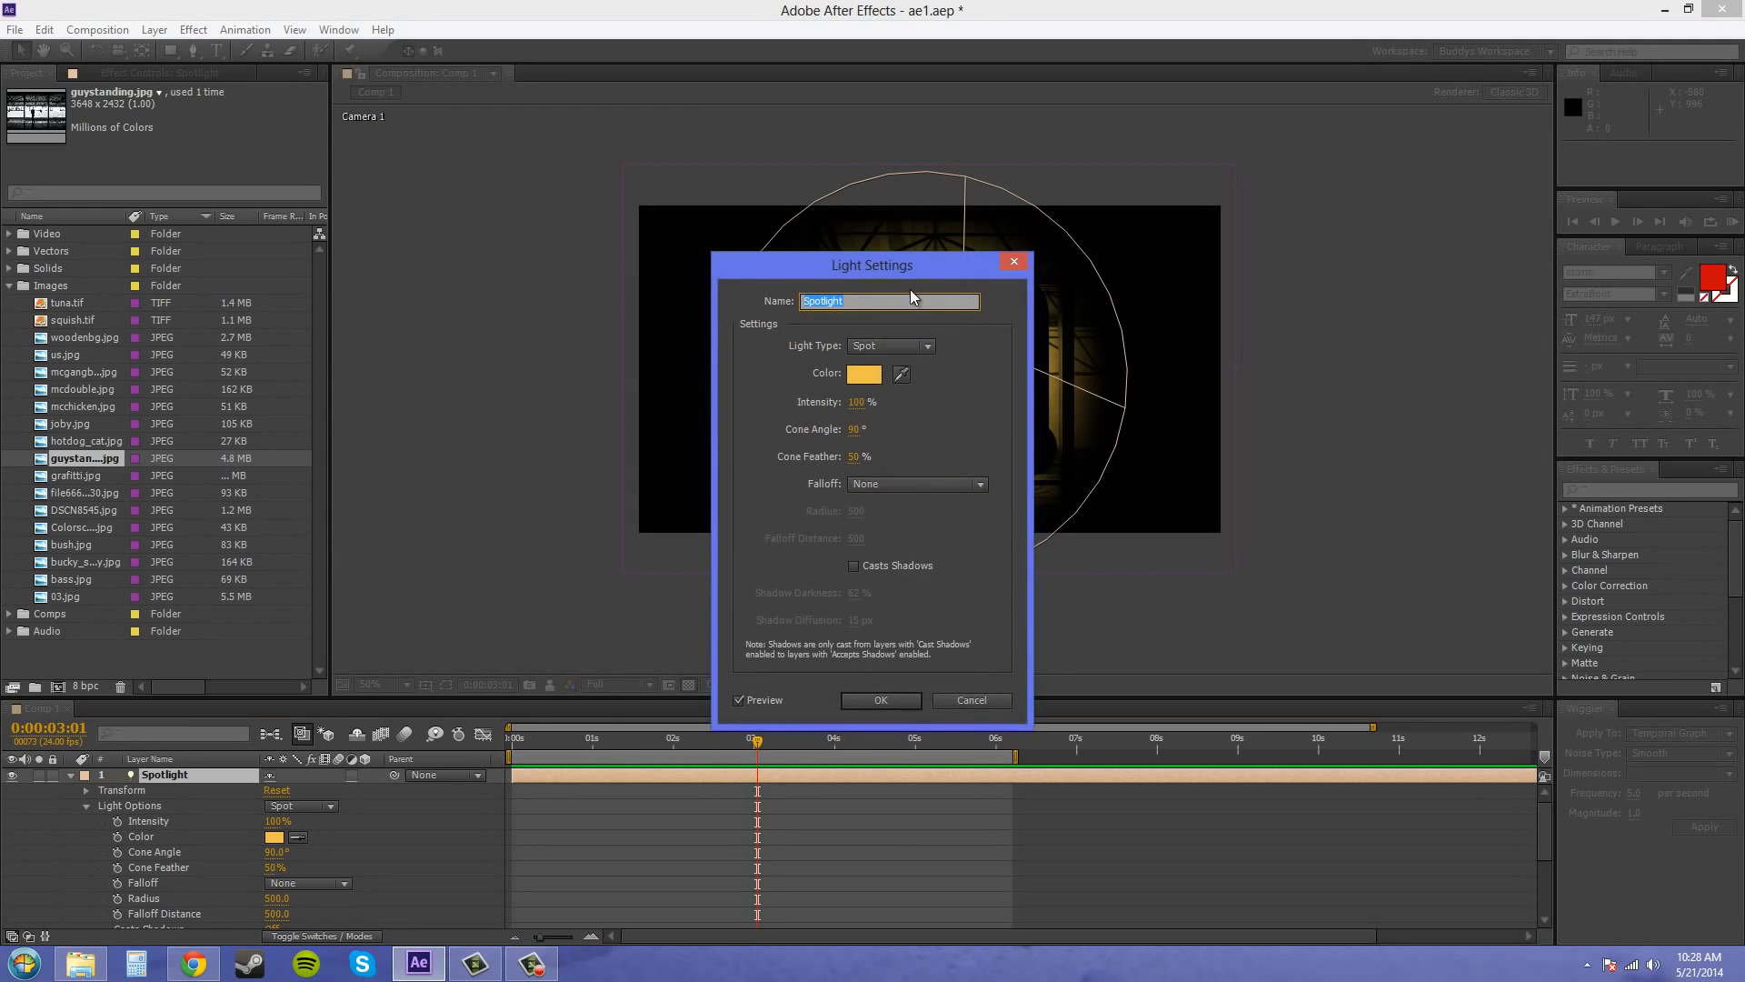
pyautogui.moveTo(906, 278); pyautogui.dragTo(484, 211)
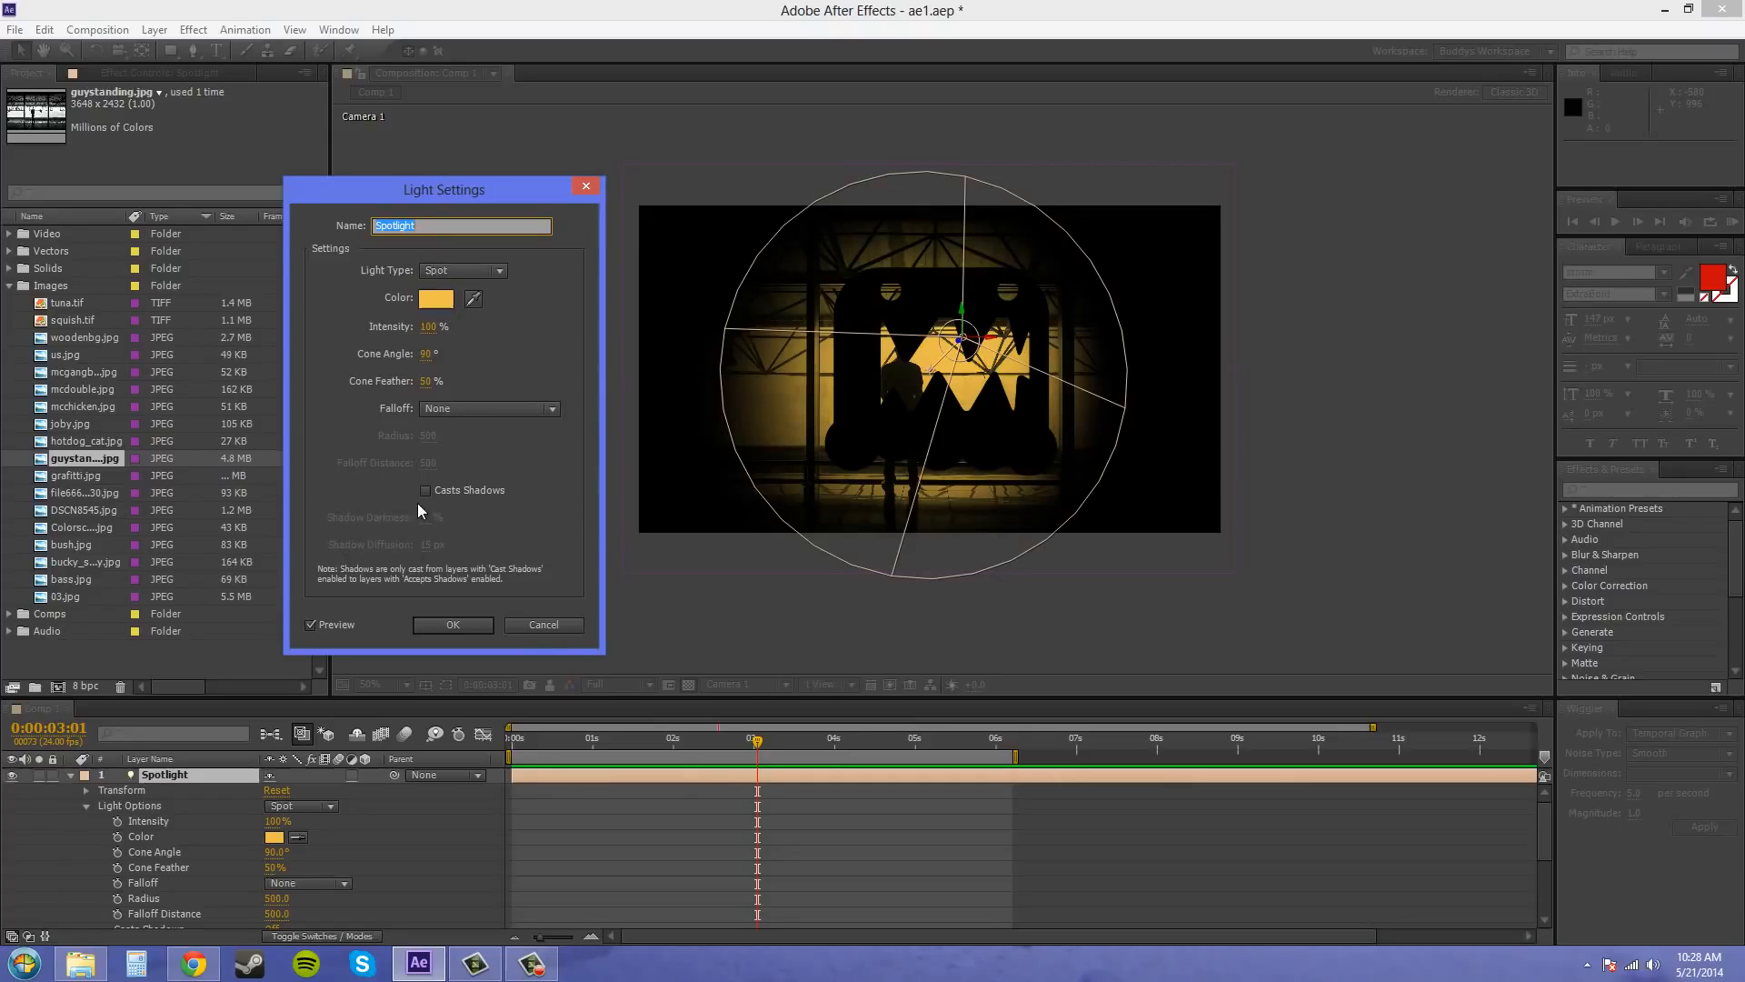
pyautogui.click(482, 625)
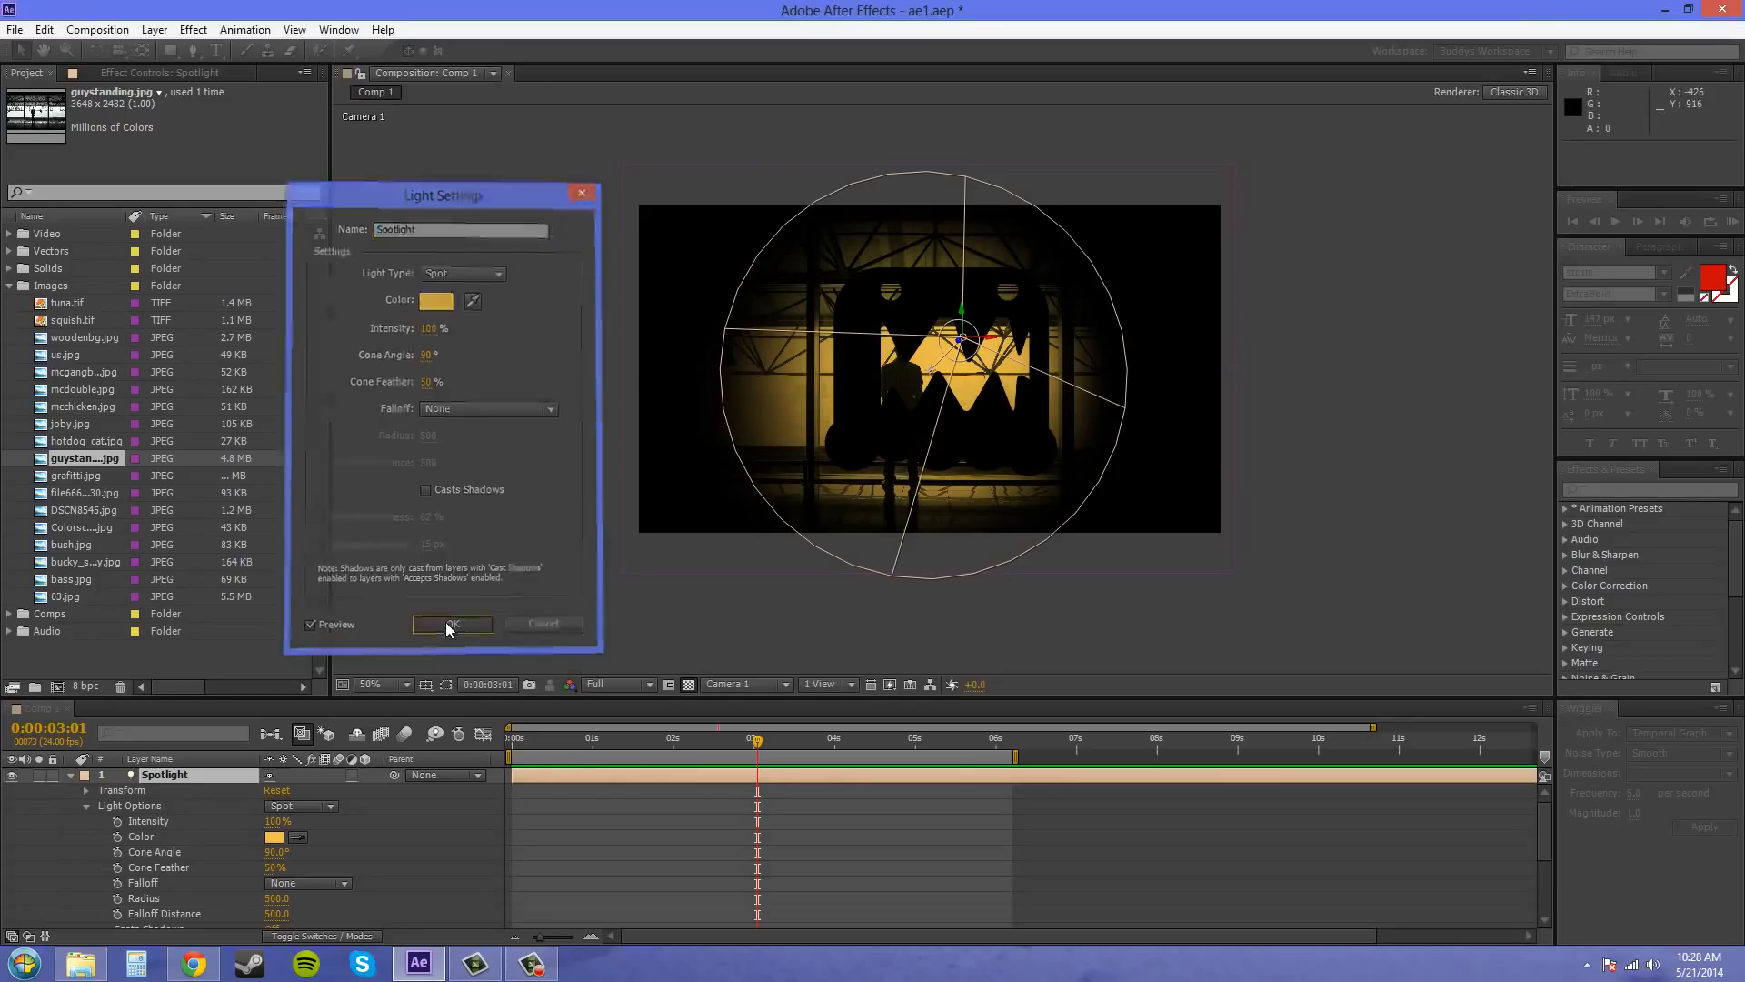